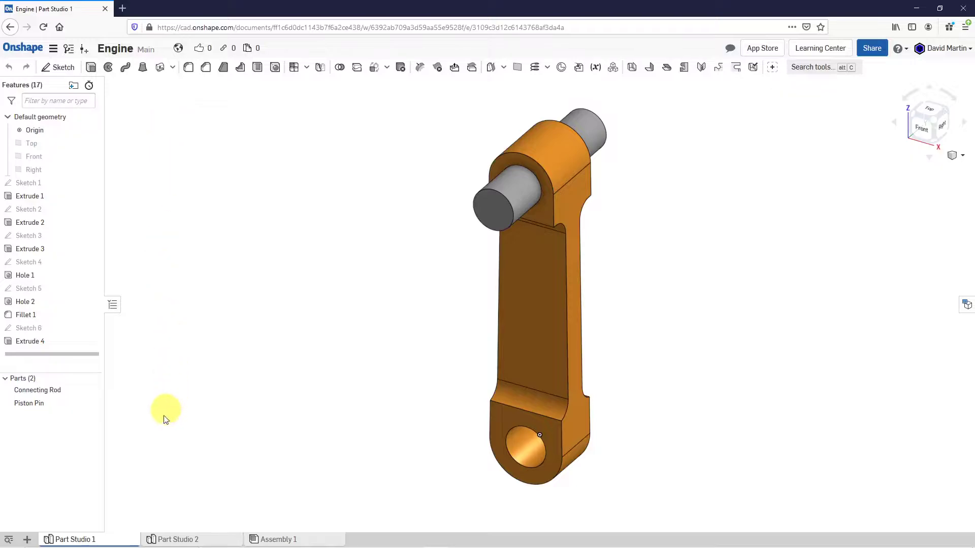
View the piston in Part Studio 2 and add a new Part Studio to the Engine document
{"action": "mouse_move", "coordinate": [96, 539]}
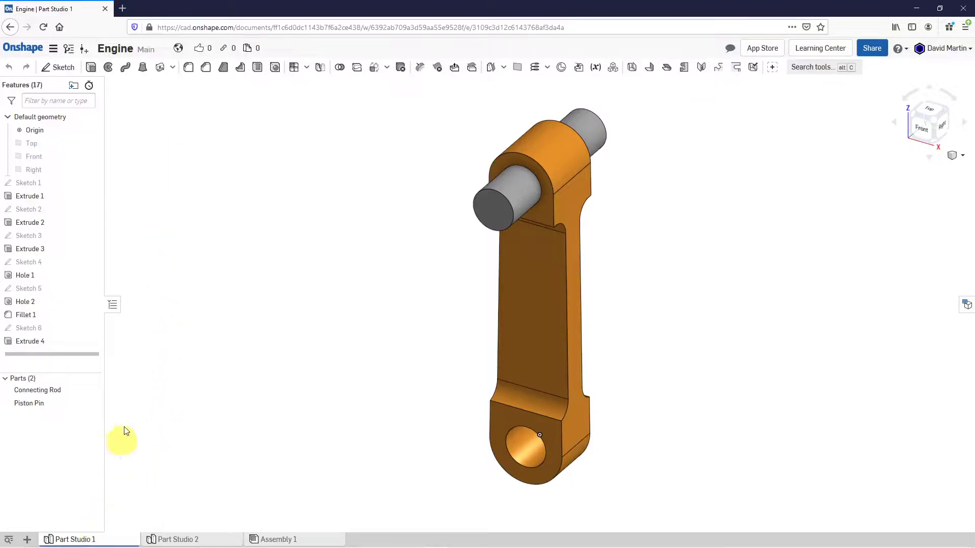
{"action": "left_click", "coordinate": [181, 539]}
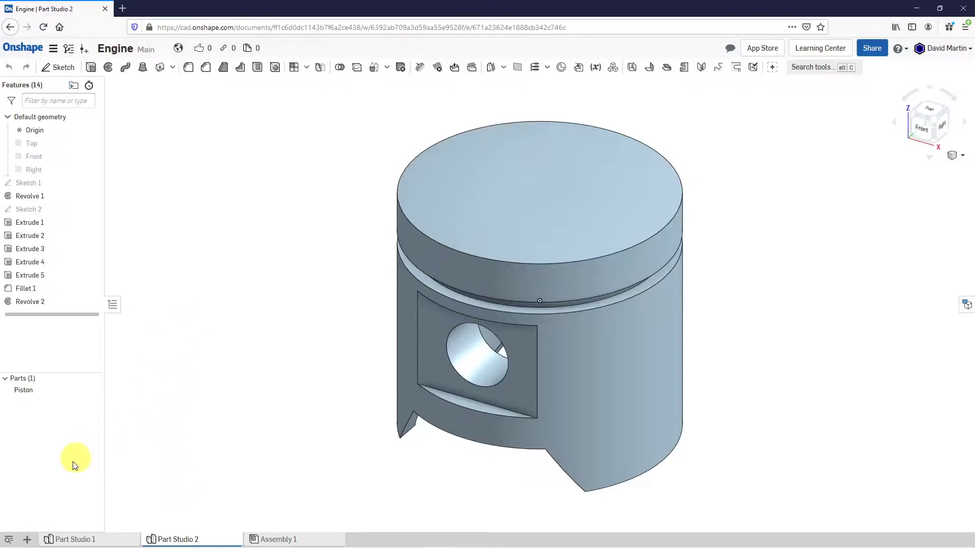
{"action": "left_click", "coordinate": [28, 541]}
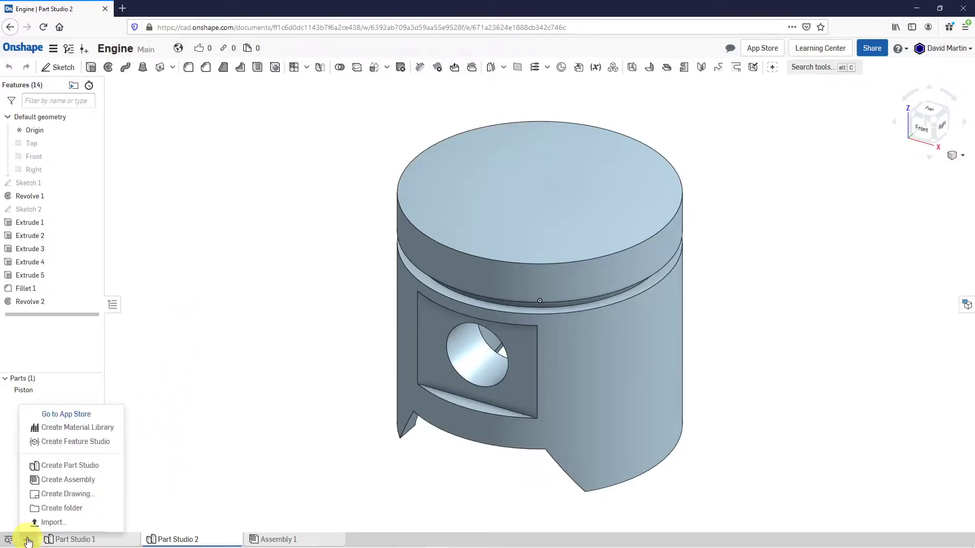
{"action": "left_click", "coordinate": [64, 466]}
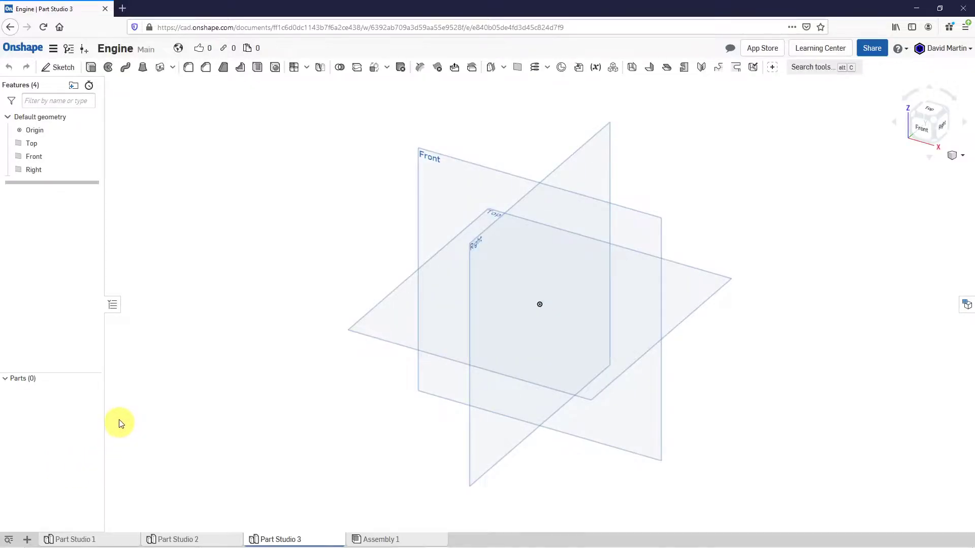
Start a sketch on the Front plane, view it normal to the sketch plane, and hide the default planes
{"action": "left_click", "coordinate": [58, 67]}
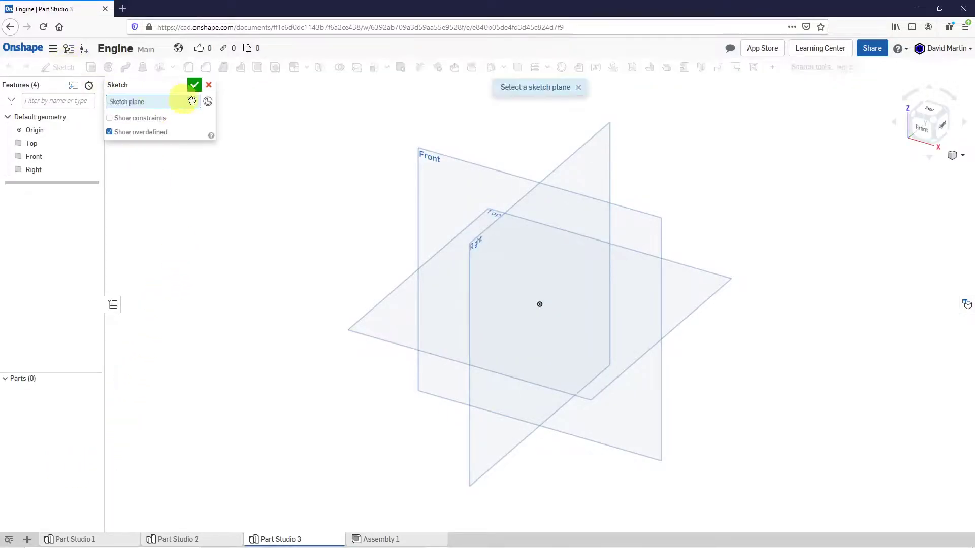
{"action": "left_click", "coordinate": [424, 159]}
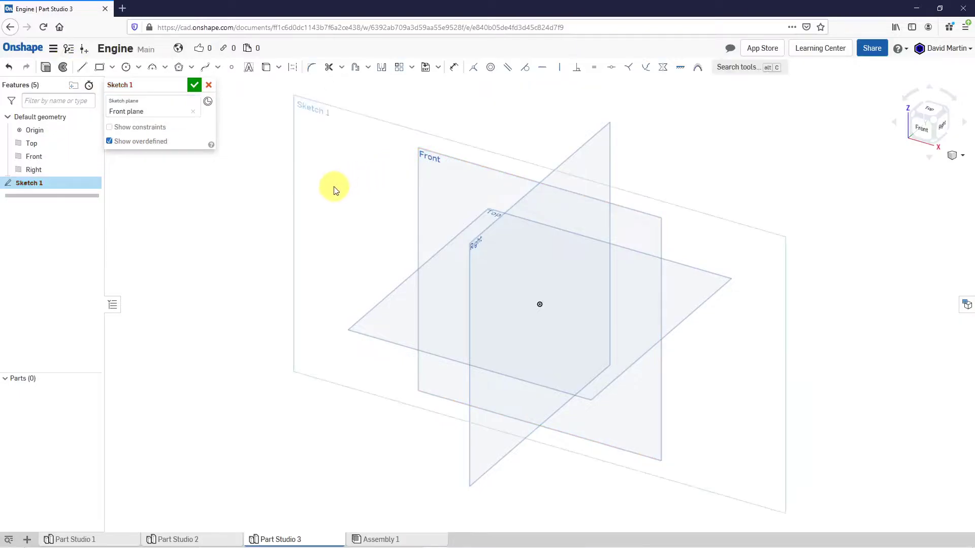
{"action": "right_click", "coordinate": [333, 190]}
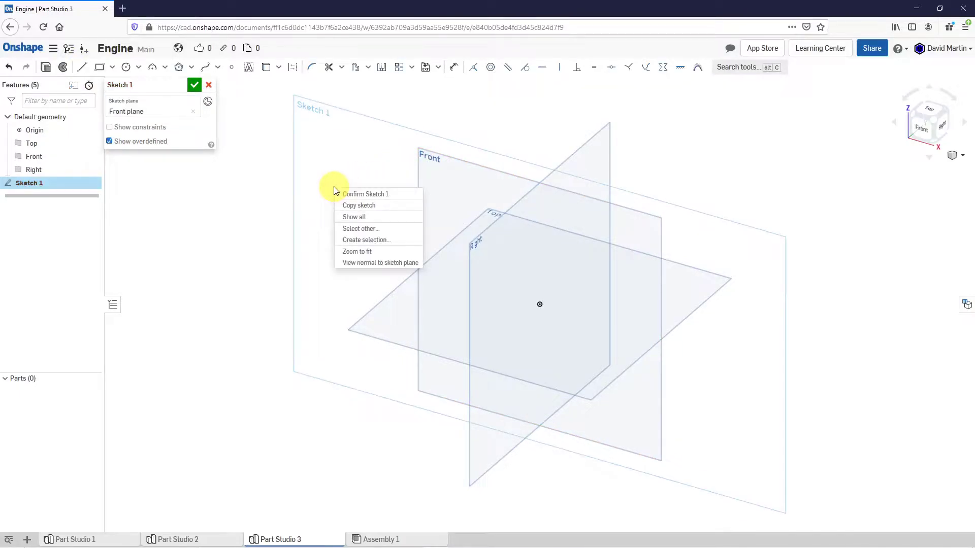
{"action": "left_click", "coordinate": [362, 262]}
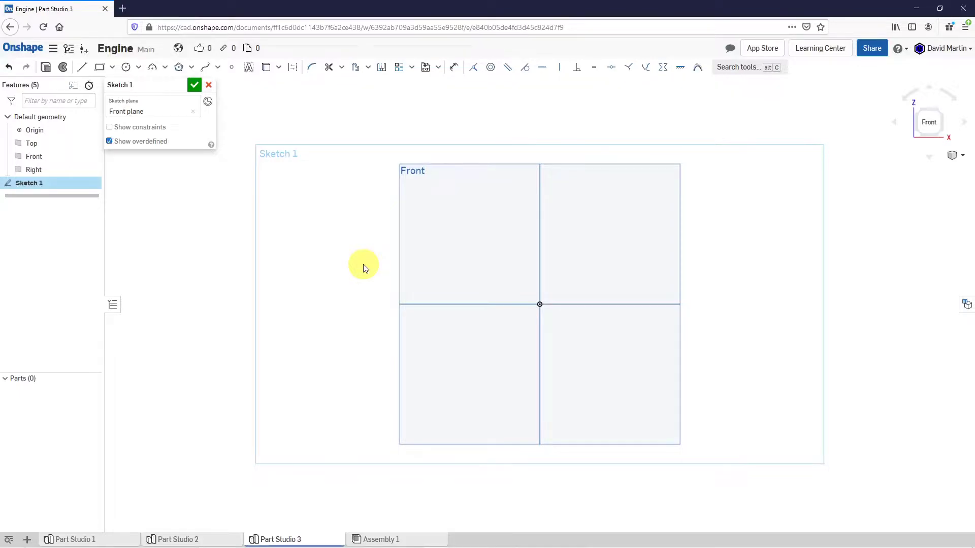
{"action": "key", "text": "p"}
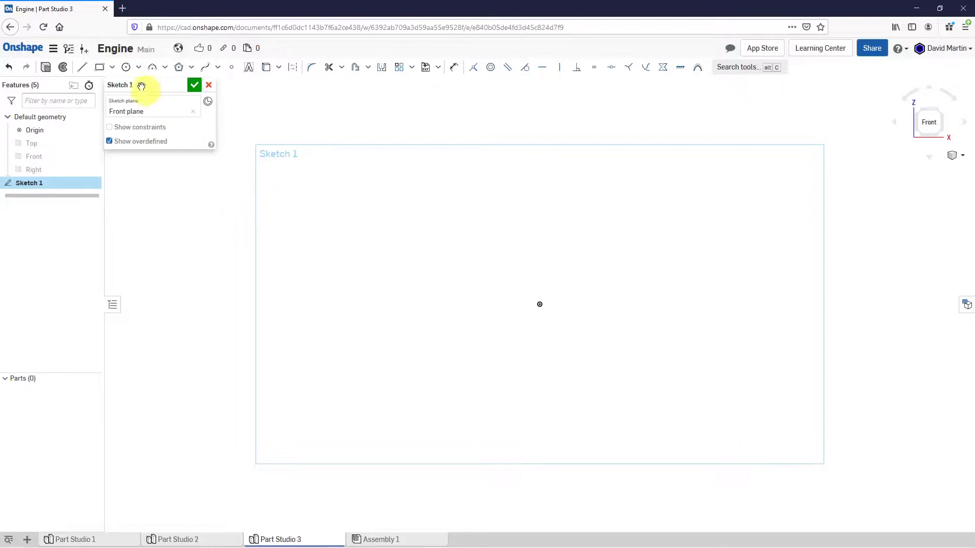
Sketch a circle about 122 mm in diameter at the origin and another about 108 mm in diameter vertically above it
{"action": "left_click", "coordinate": [126, 67]}
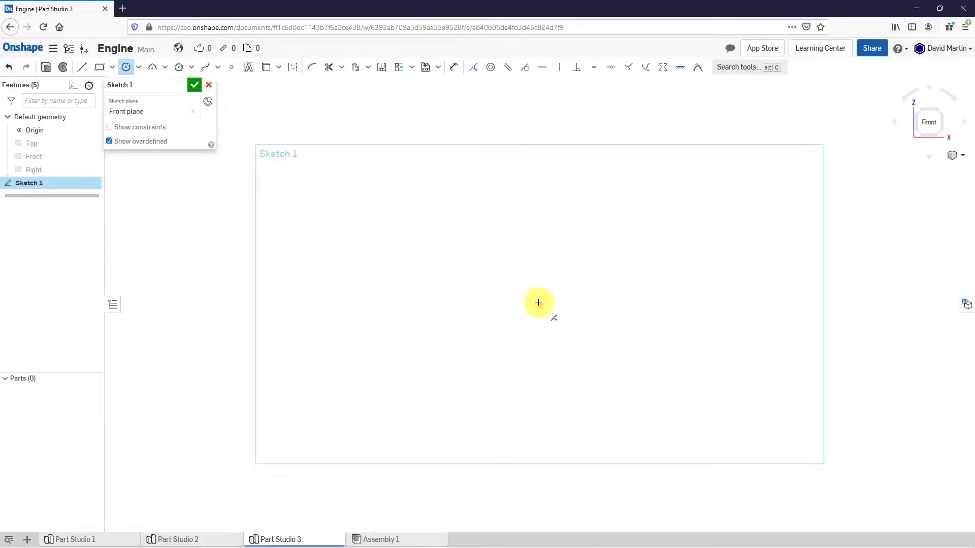
{"action": "left_click", "coordinate": [540, 304]}
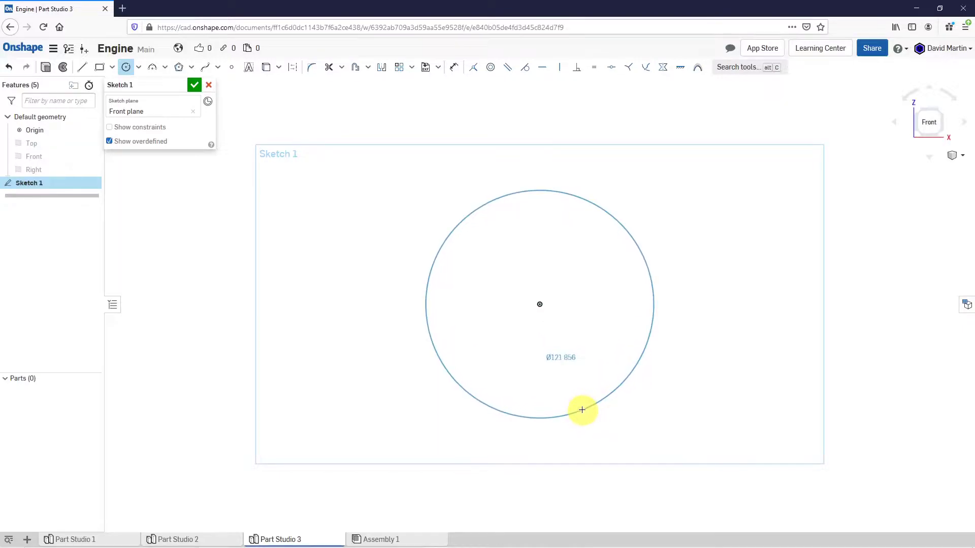
{"action": "left_click", "coordinate": [582, 409]}
{"action": "scroll", "coordinate": [510, 443], "scroll_direction": "down", "scroll_amount": 4}
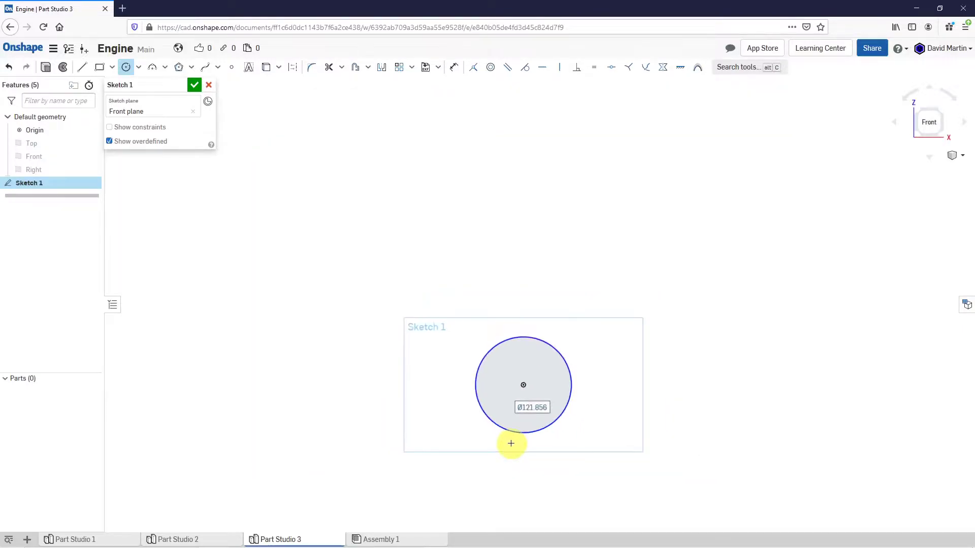
{"action": "left_click", "coordinate": [523, 231]}
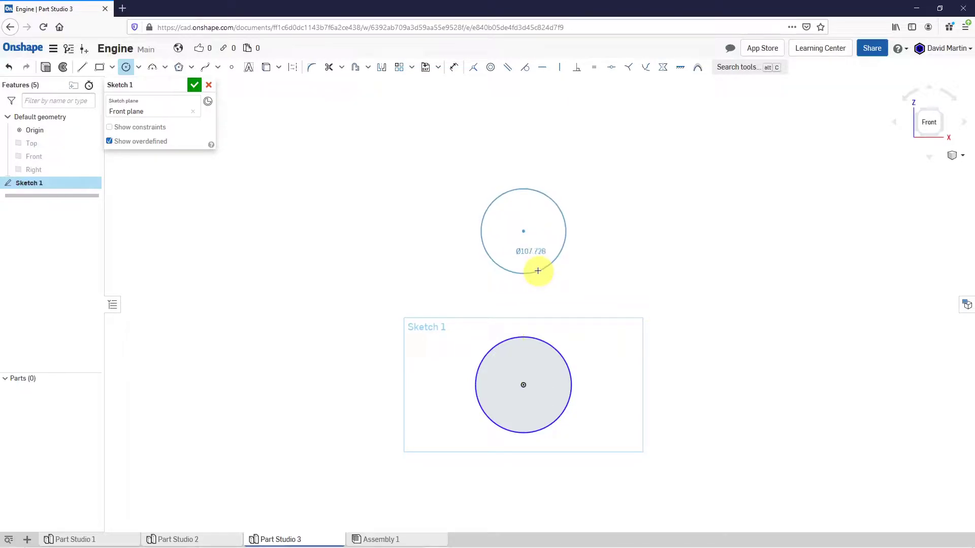
{"action": "left_click", "coordinate": [538, 271]}
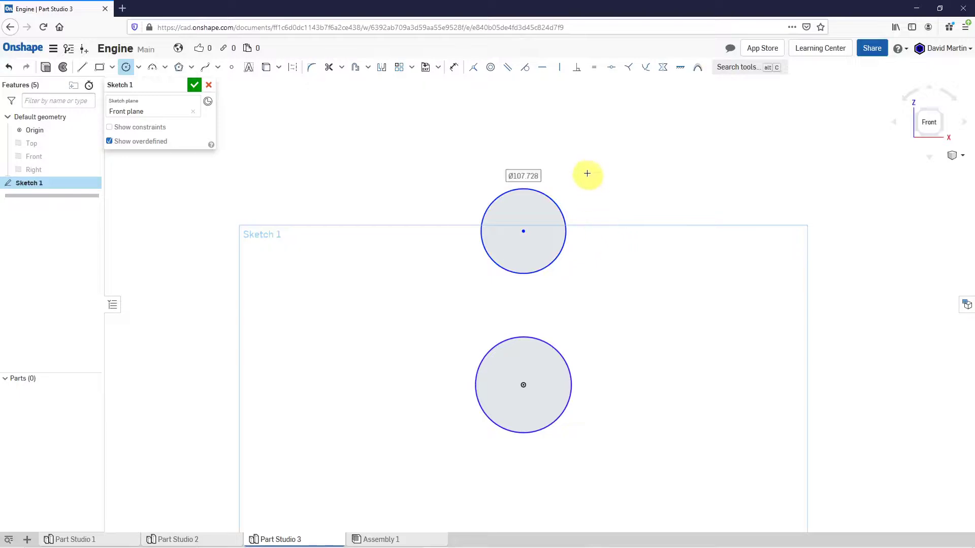
Dimension the circle at the origin to a diameter of 120 mm
{"action": "left_click", "coordinate": [452, 76]}
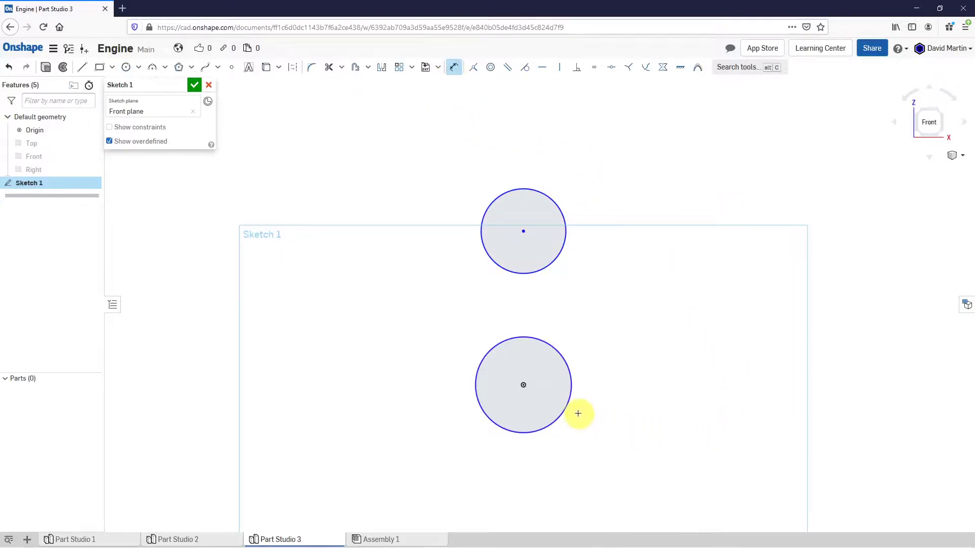
{"action": "left_click", "coordinate": [554, 424]}
{"action": "left_click", "coordinate": [557, 447]}
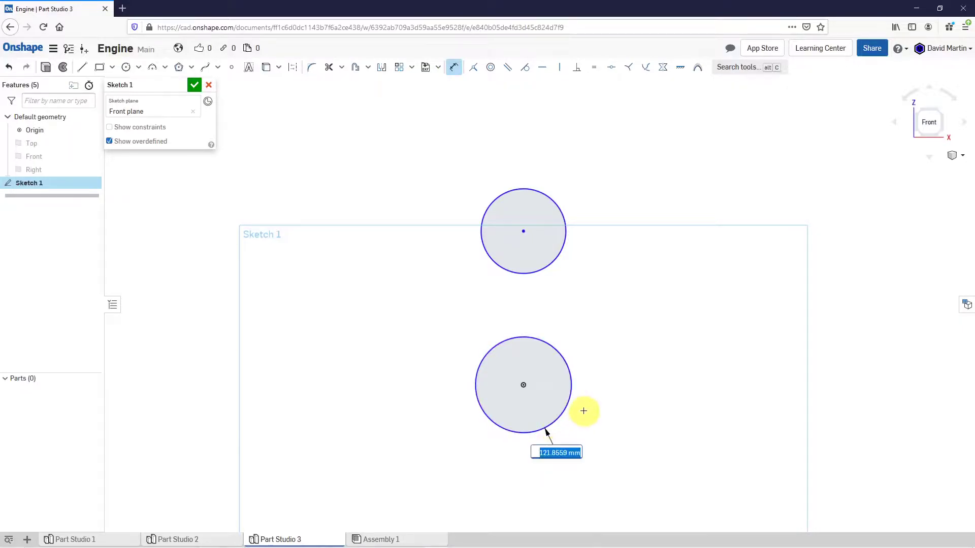
{"action": "type", "text": "120"}
{"action": "key", "text": "Return"}
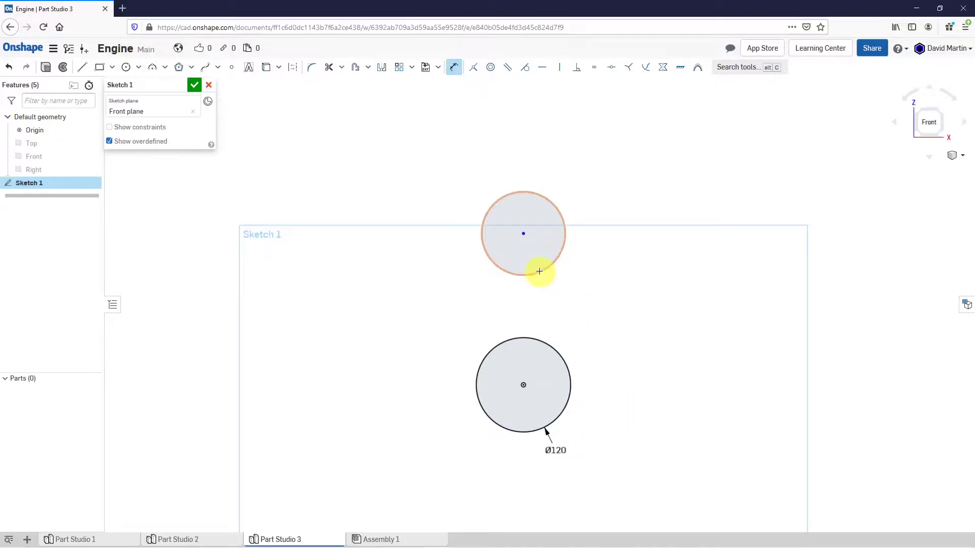
Dimension the upper circle to a diameter of 100 mm
{"action": "left_click", "coordinate": [539, 272]}
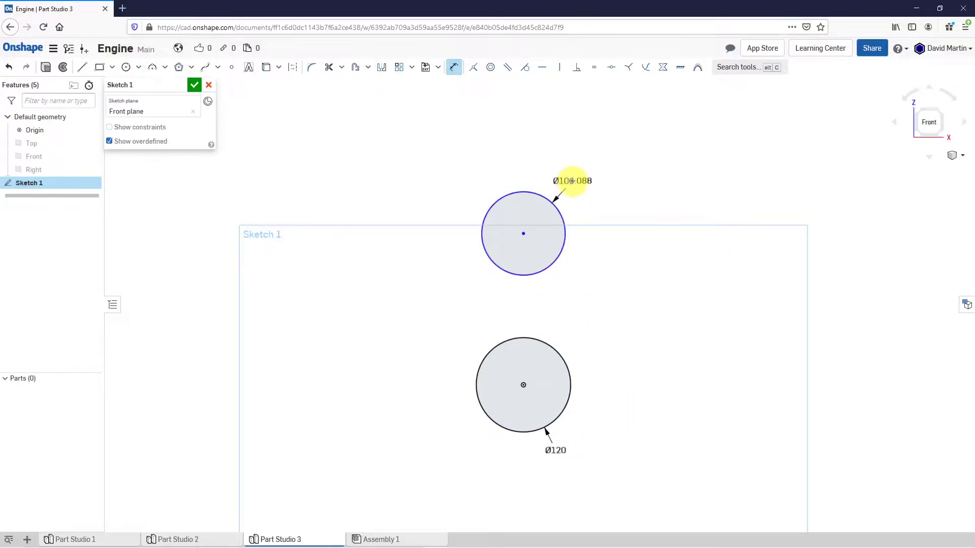
{"action": "left_click", "coordinate": [572, 181]}
{"action": "type", "text": "100"}
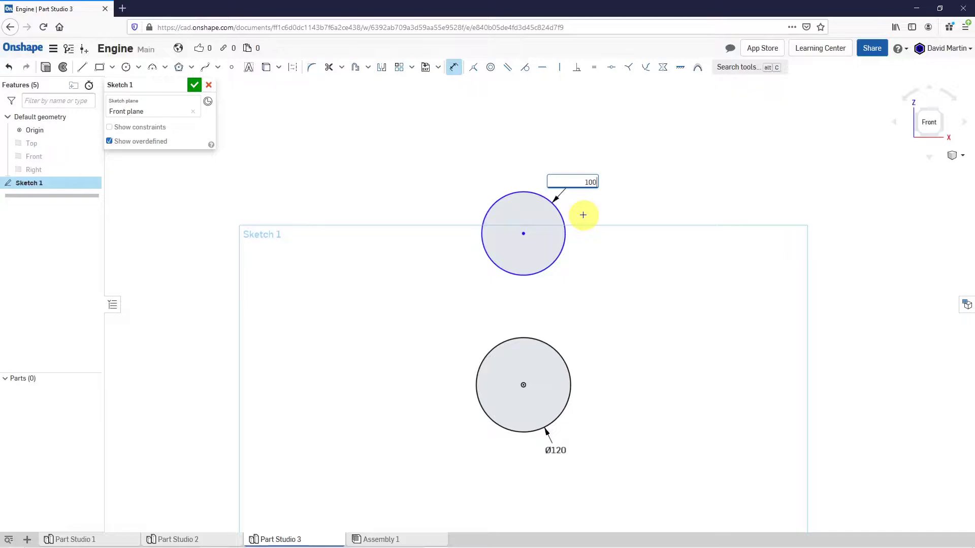
{"action": "key", "text": "Return"}
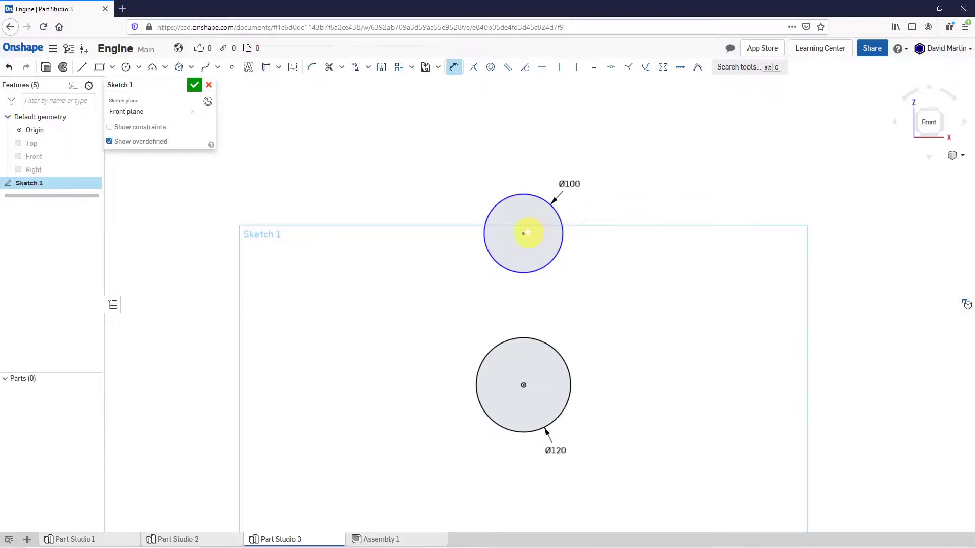
Dimension the vertical distance between the two circle centers to 140 mm
{"action": "left_click", "coordinate": [524, 235]}
{"action": "left_click", "coordinate": [527, 382]}
{"action": "left_click_drag", "start_coordinate": [523, 384], "coordinate": [690, 312]}
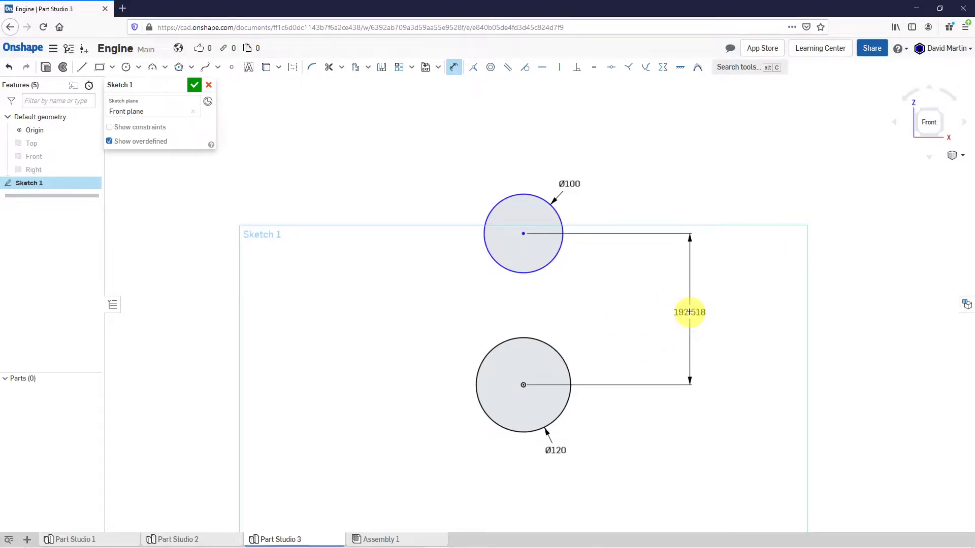
{"action": "left_click", "coordinate": [690, 312]}
{"action": "type", "text": "1"}
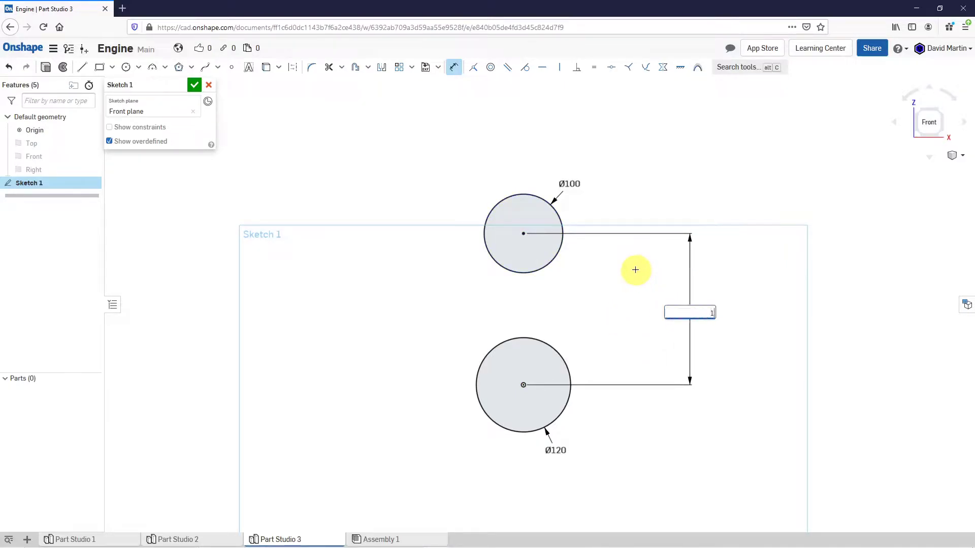
{"action": "type", "text": "40"}
{"action": "key", "text": "Return"}
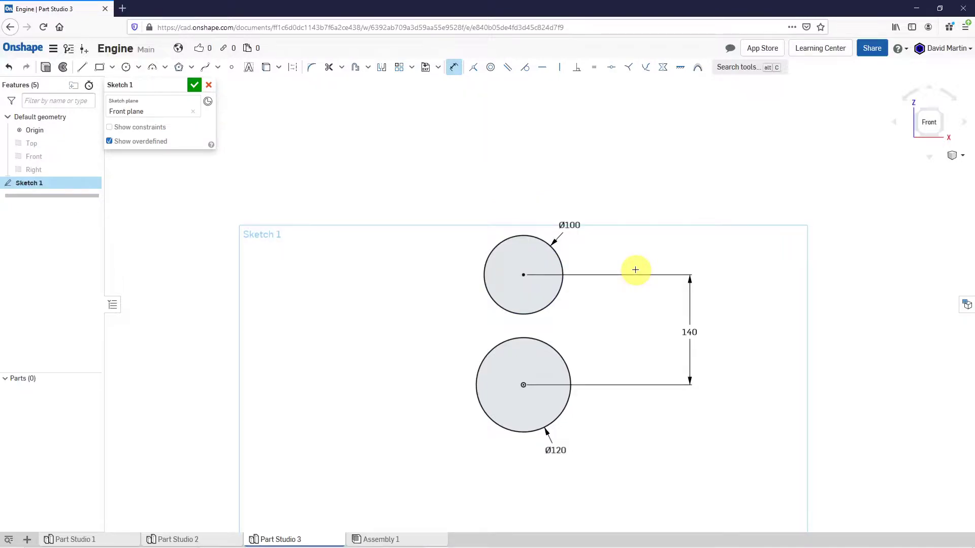
Sketch a vertical line about 162 mm long right of the circles, continued by a line about 116 mm long sloping down and outward
{"action": "scroll", "coordinate": [349, 192], "scroll_direction": "down", "scroll_amount": 3}
{"action": "scroll", "coordinate": [470, 294], "scroll_direction": "up", "scroll_amount": 3}
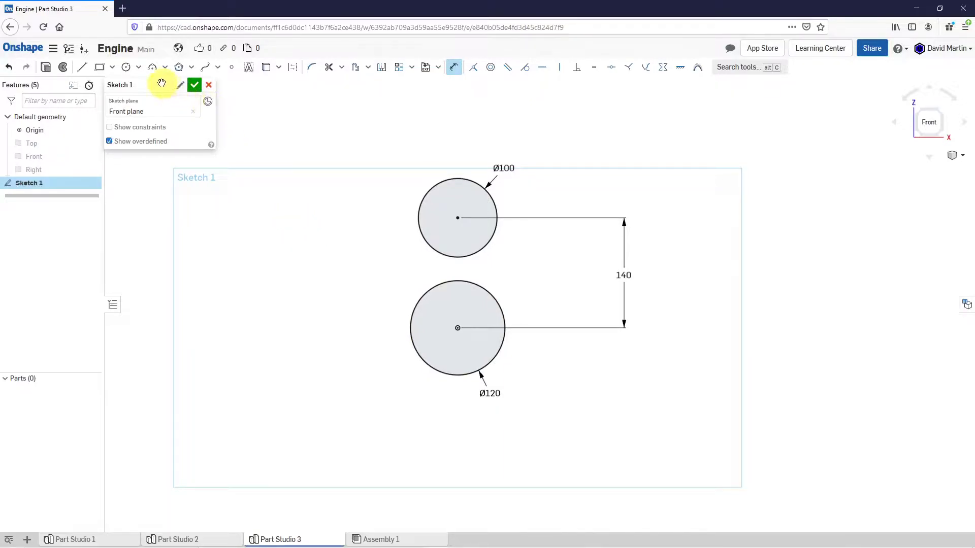
{"action": "left_click", "coordinate": [82, 68]}
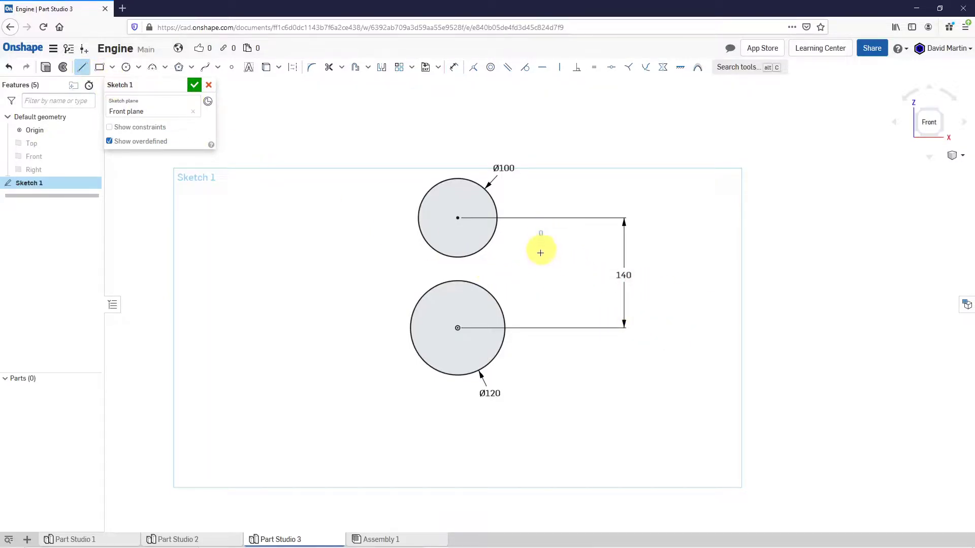
{"action": "left_click", "coordinate": [540, 232]}
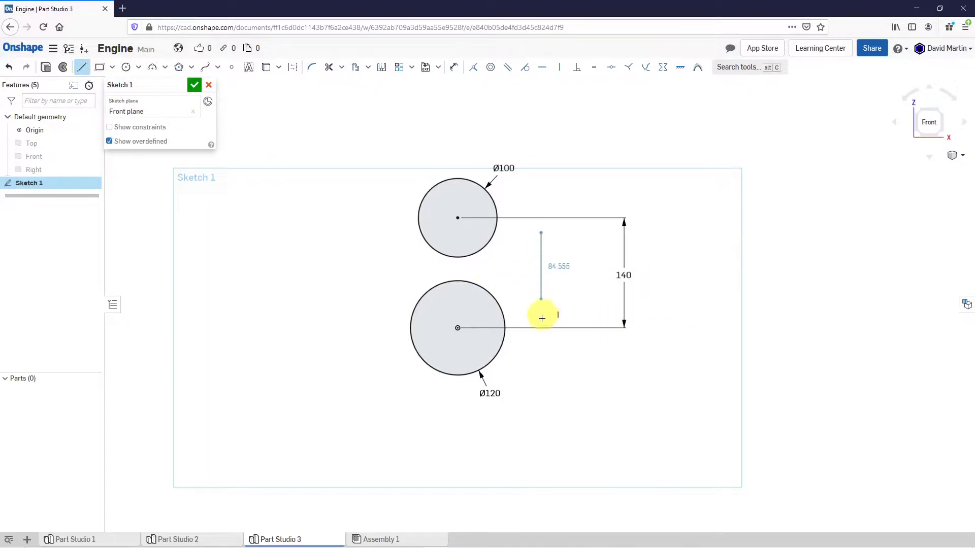
{"action": "left_click", "coordinate": [541, 361]}
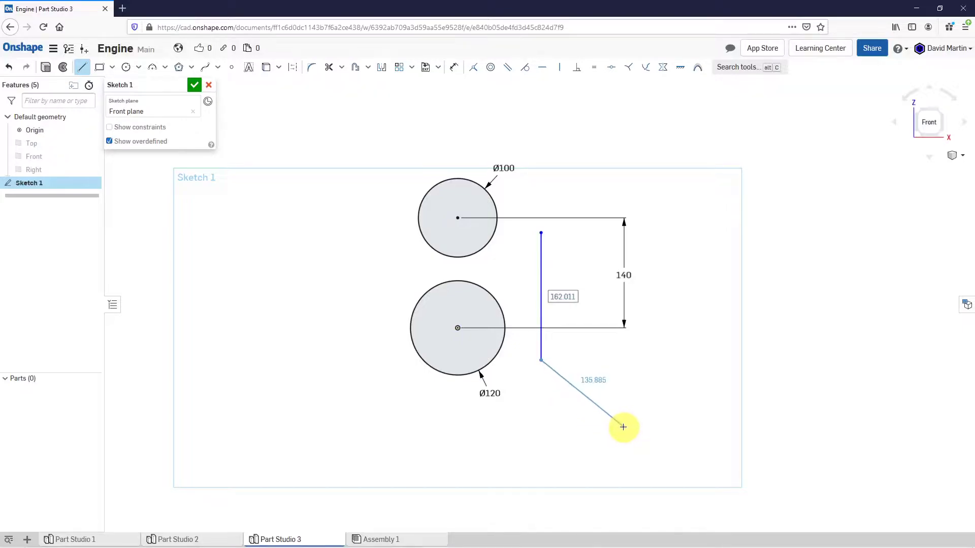
{"action": "left_click", "coordinate": [616, 409]}
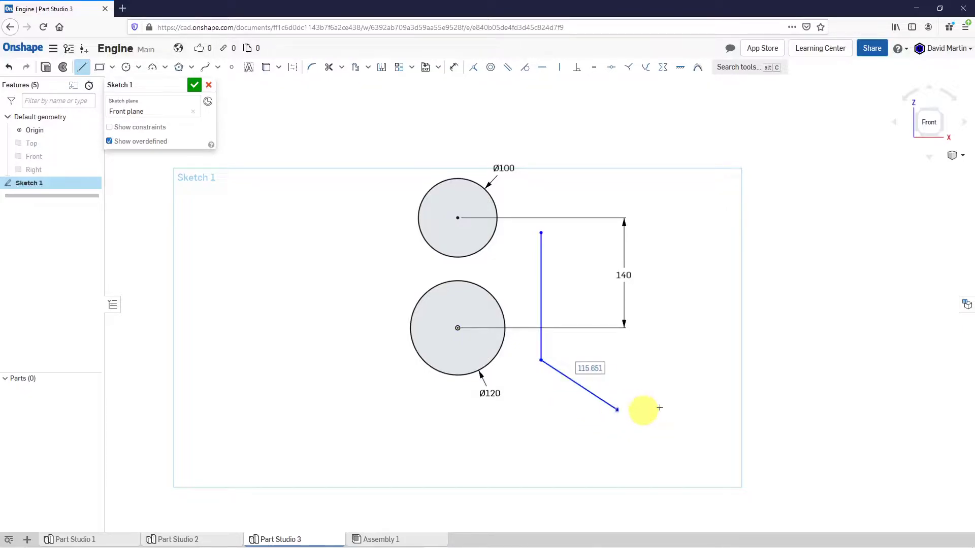
{"action": "right_click", "coordinate": [679, 340]}
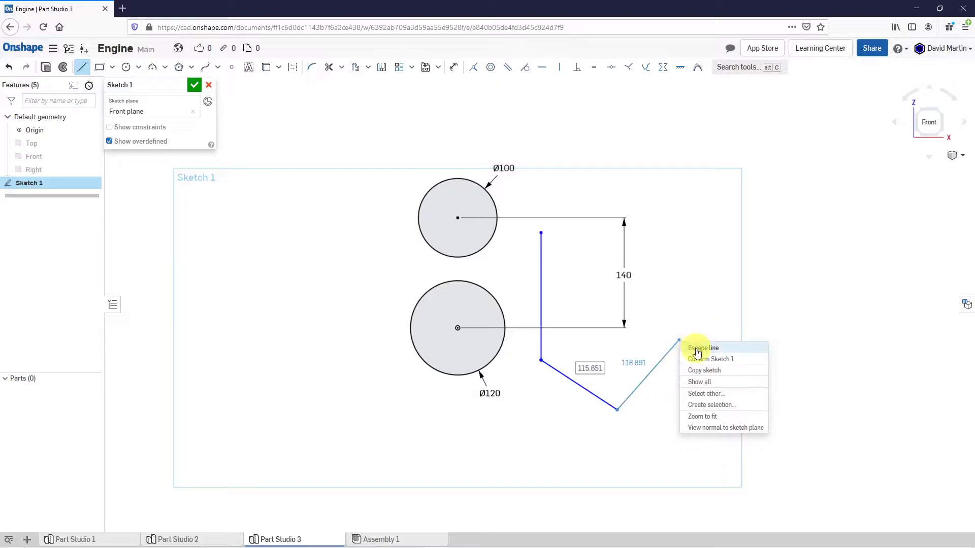
{"action": "left_click", "coordinate": [703, 348]}
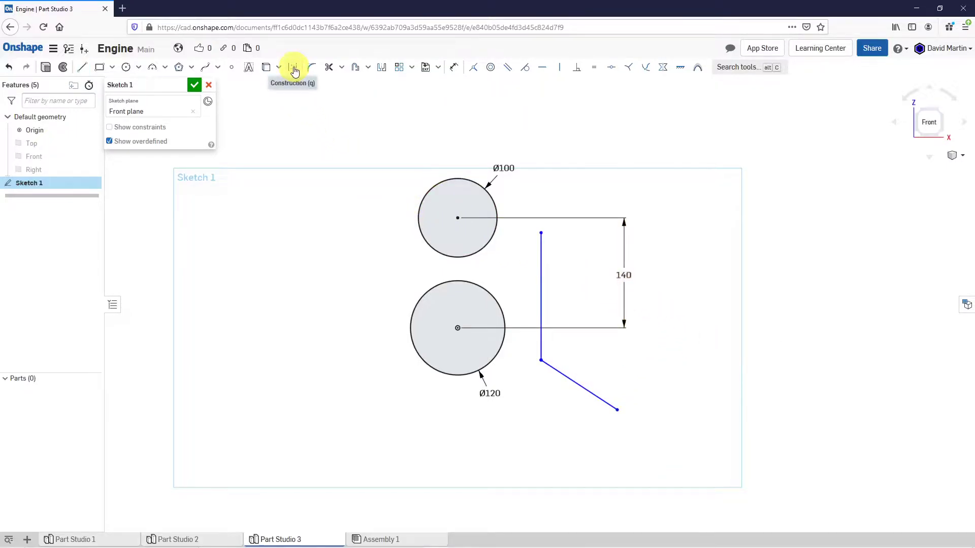
Draw a vertical construction line about 442 mm long through both circle centers, extending above and below the circles
{"action": "left_click", "coordinate": [294, 67]}
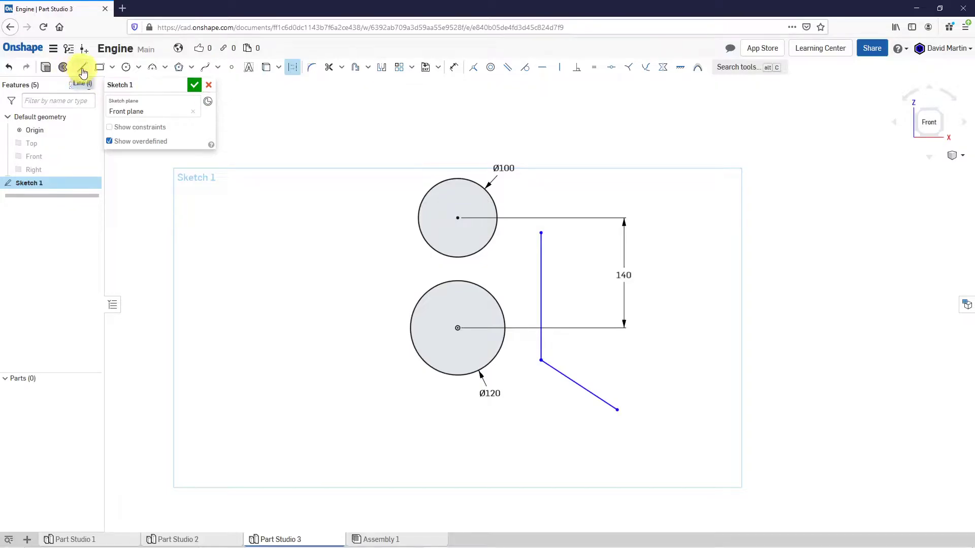
{"action": "left_click", "coordinate": [81, 67]}
{"action": "left_click", "coordinate": [457, 116]}
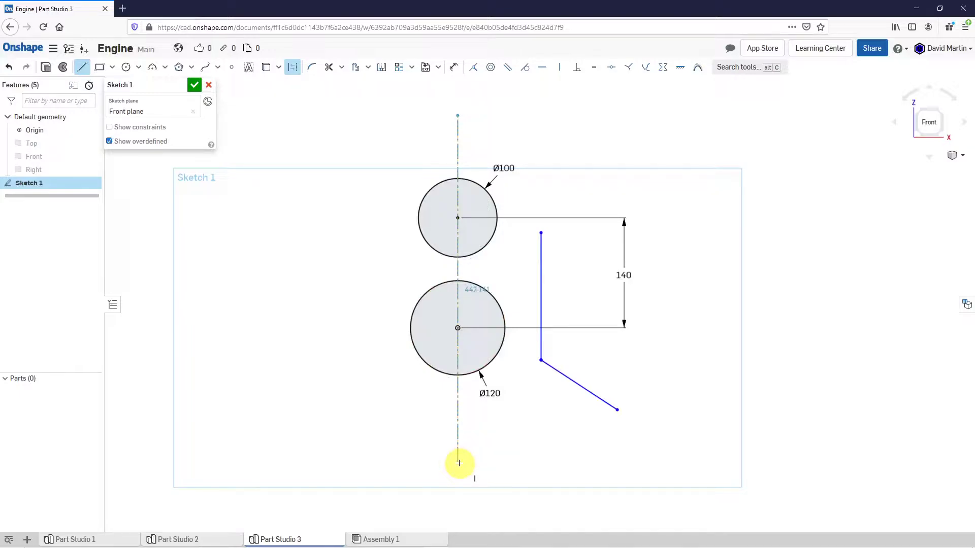
{"action": "left_click", "coordinate": [458, 463]}
{"action": "right_click", "coordinate": [595, 463]}
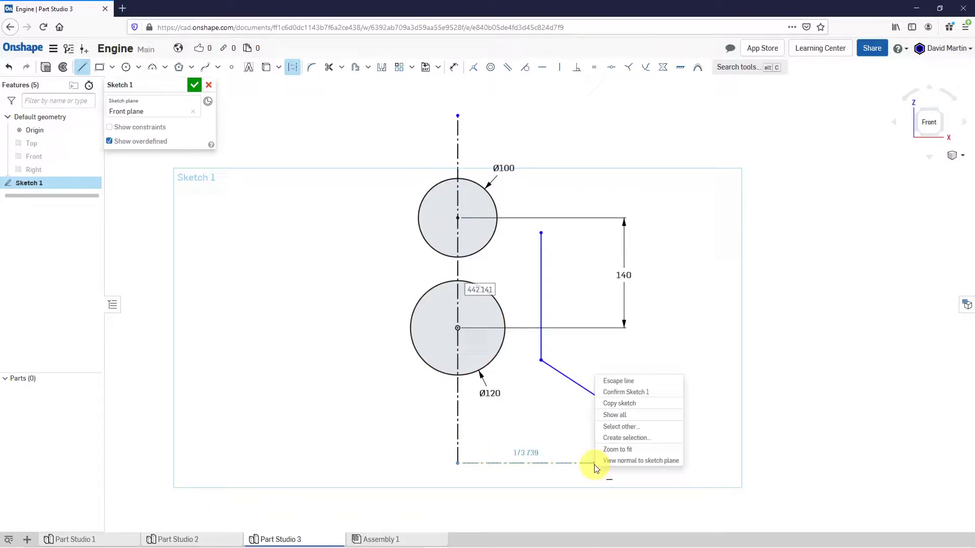
{"action": "left_click", "coordinate": [618, 381]}
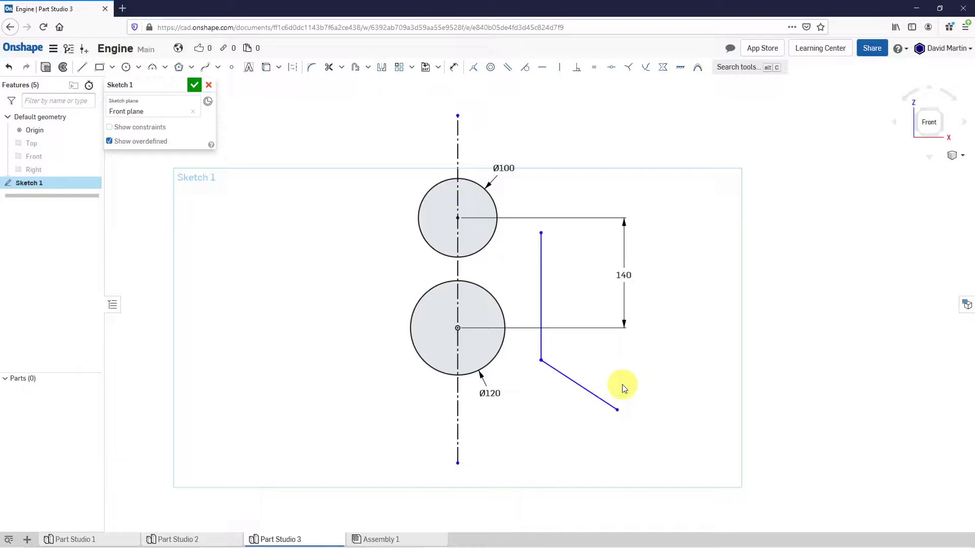
Mirror the vertical line and the sloping line about the vertical construction line
{"action": "left_click", "coordinate": [381, 68]}
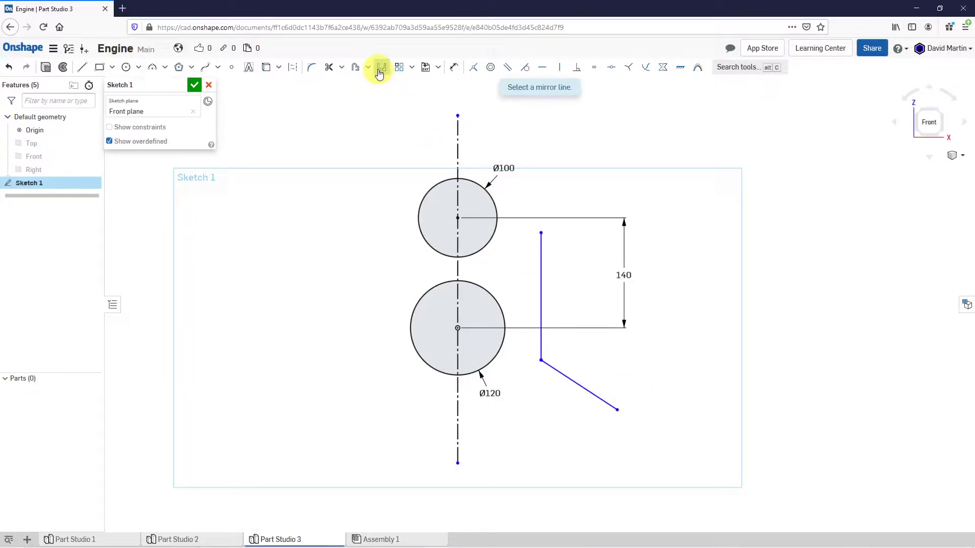
{"action": "left_click", "coordinate": [457, 155]}
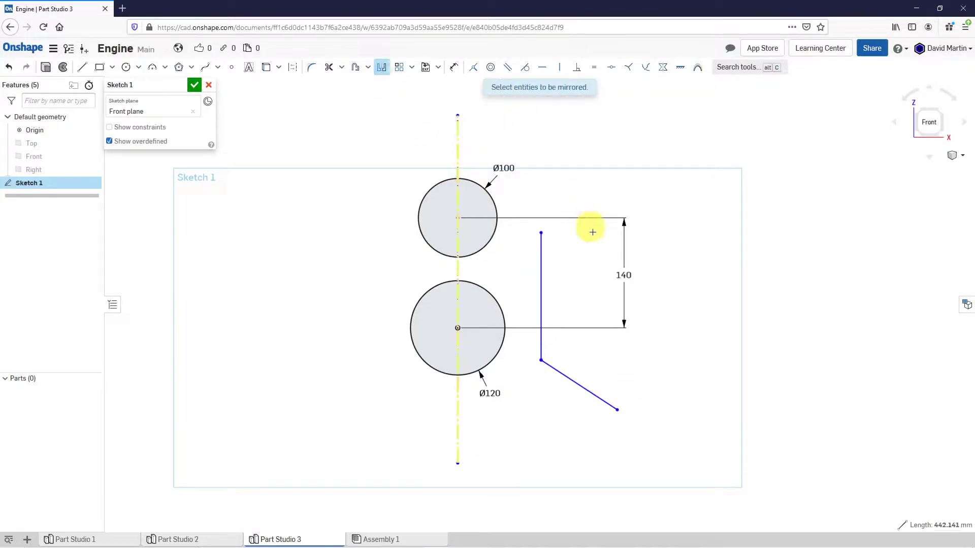
{"action": "left_click", "coordinate": [550, 287]}
{"action": "left_click", "coordinate": [590, 392]}
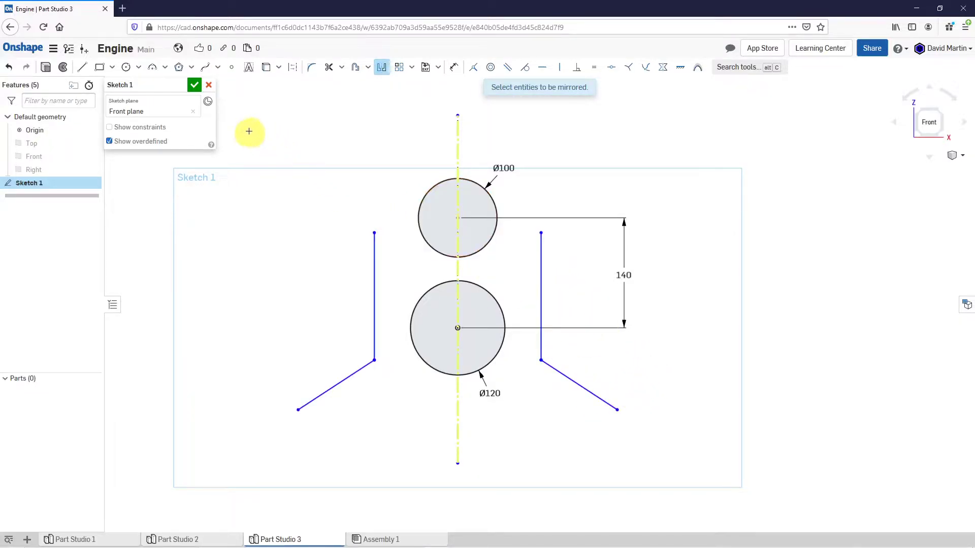
Draw a center point arc of about 228 mm radius around the lower circle's center, joining the outer ends of both sloping lines
{"action": "left_click", "coordinate": [165, 68]}
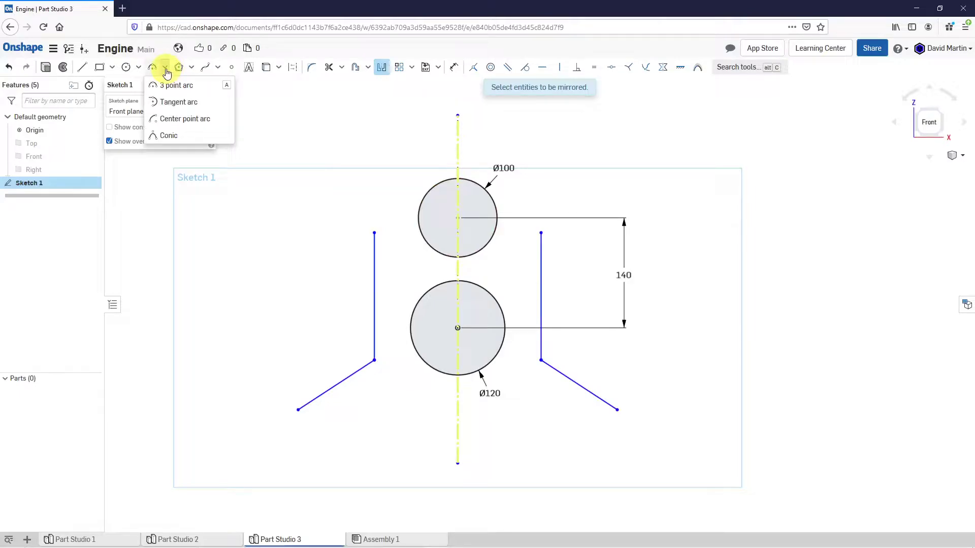
{"action": "left_click", "coordinate": [188, 120]}
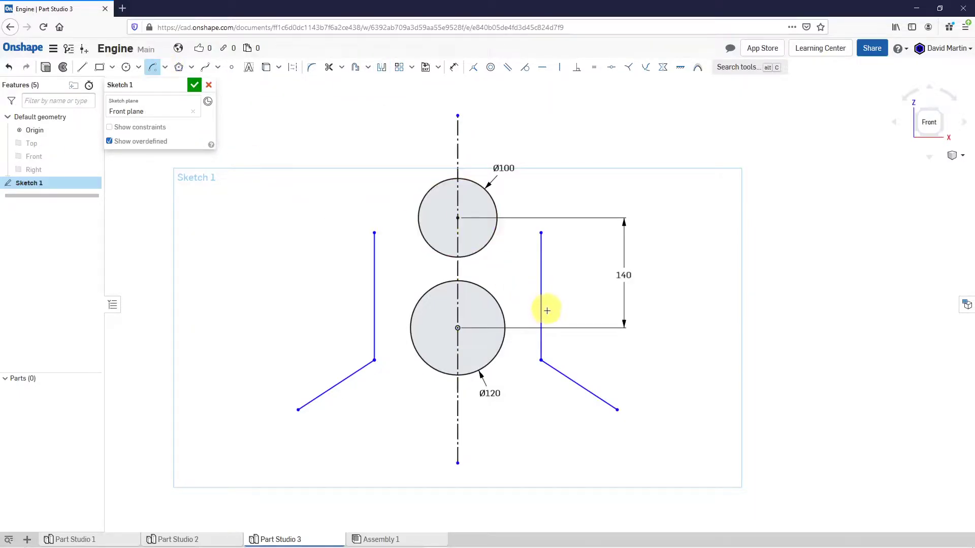
{"action": "left_click", "coordinate": [458, 329]}
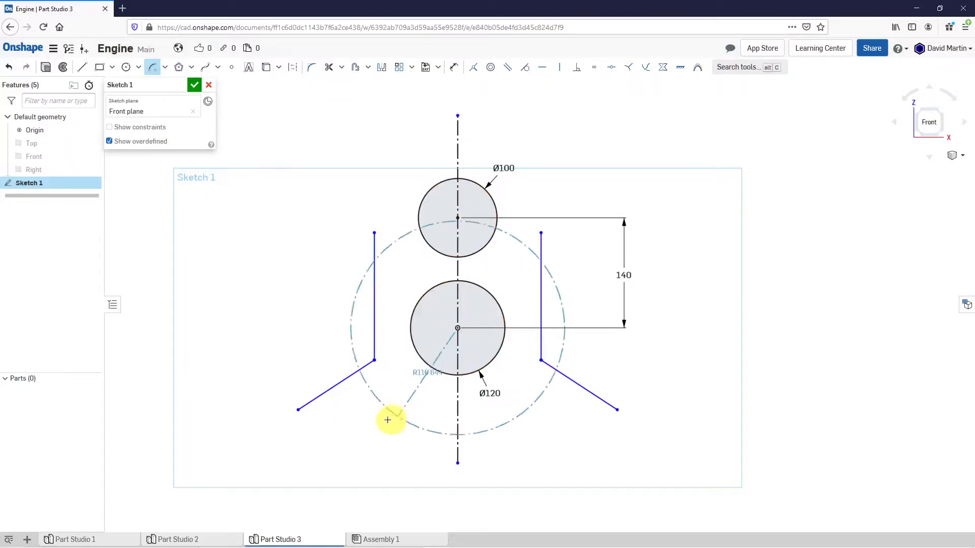
{"action": "left_click", "coordinate": [298, 412]}
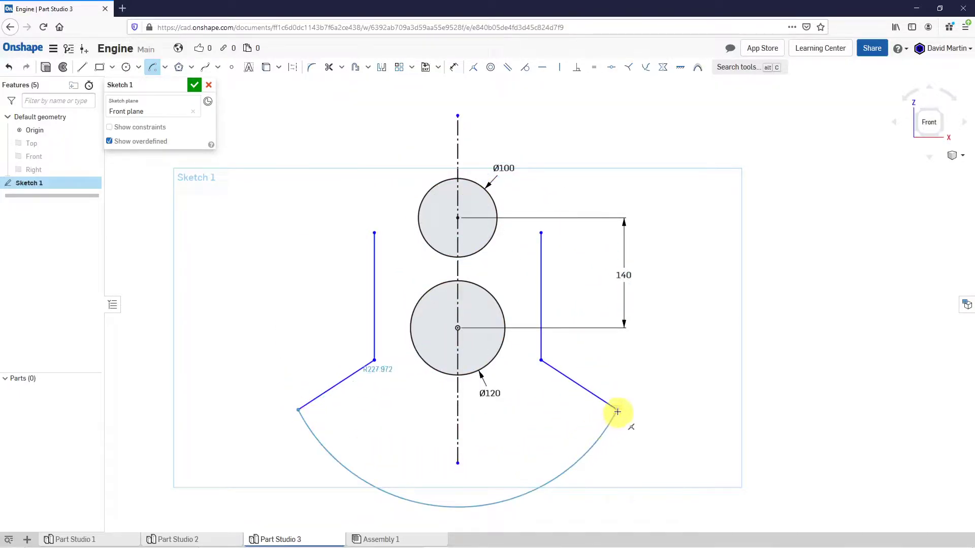
{"action": "left_click", "coordinate": [617, 411]}
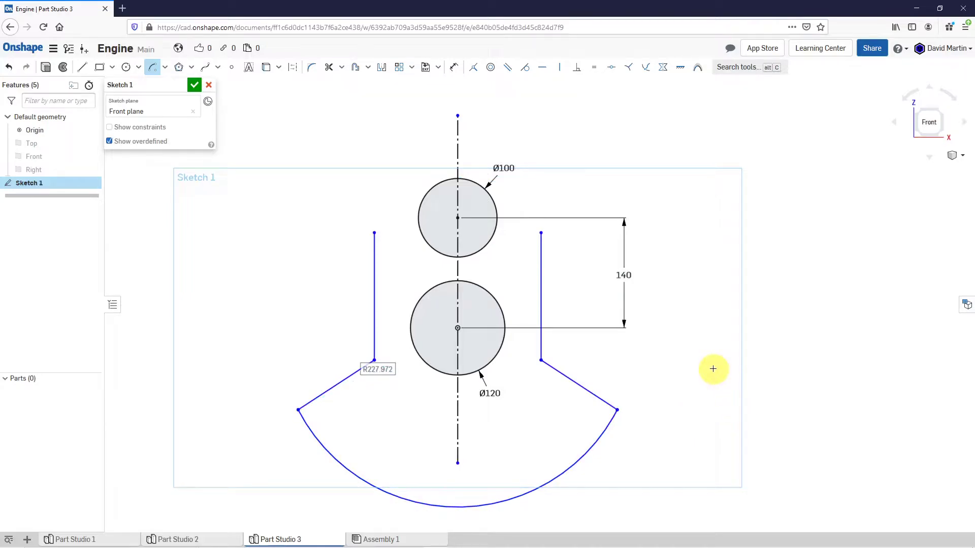
{"action": "scroll", "coordinate": [537, 342], "scroll_direction": "down", "scroll_amount": 3}
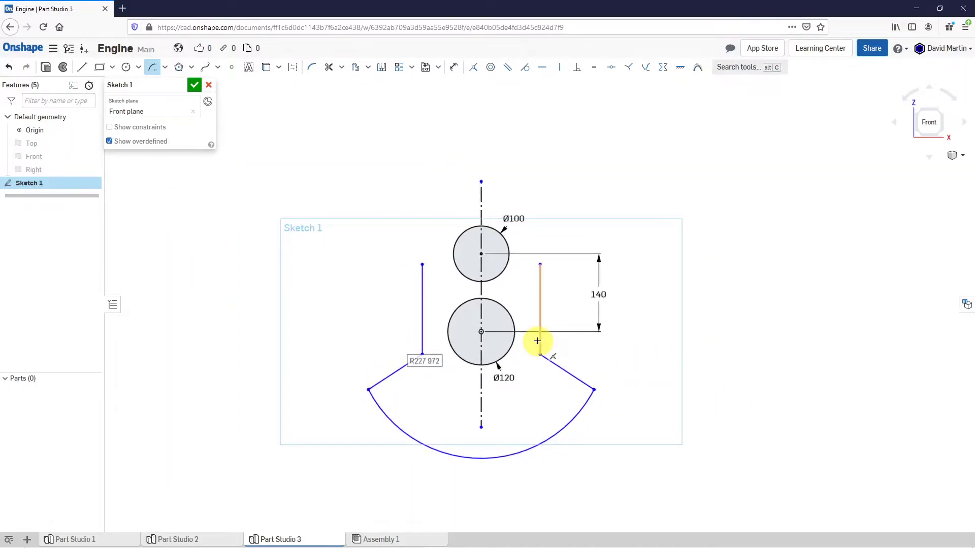
Draw an outward-bulging 3 point arc of about 87 mm radius upward from the top end of the right vertical line
{"action": "left_click", "coordinate": [165, 69]}
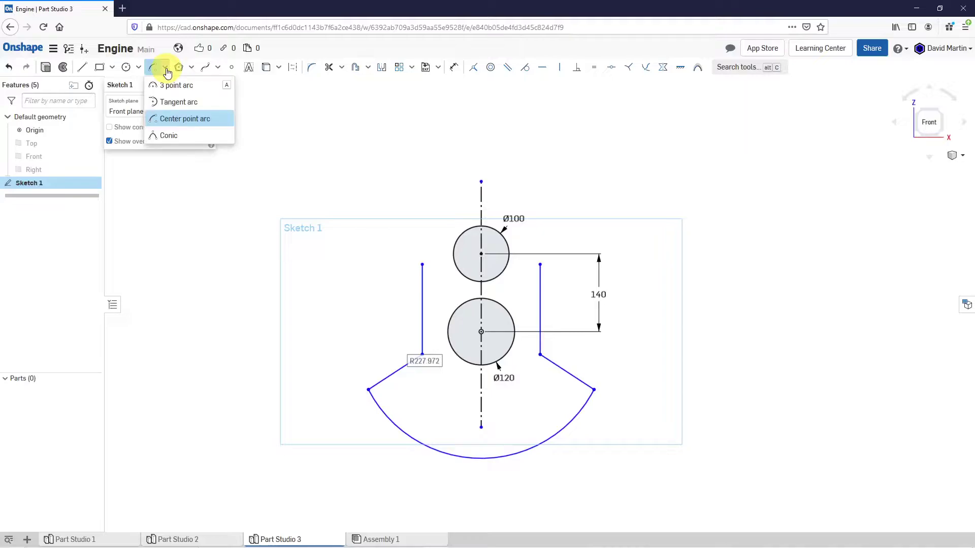
{"action": "left_click", "coordinate": [172, 85]}
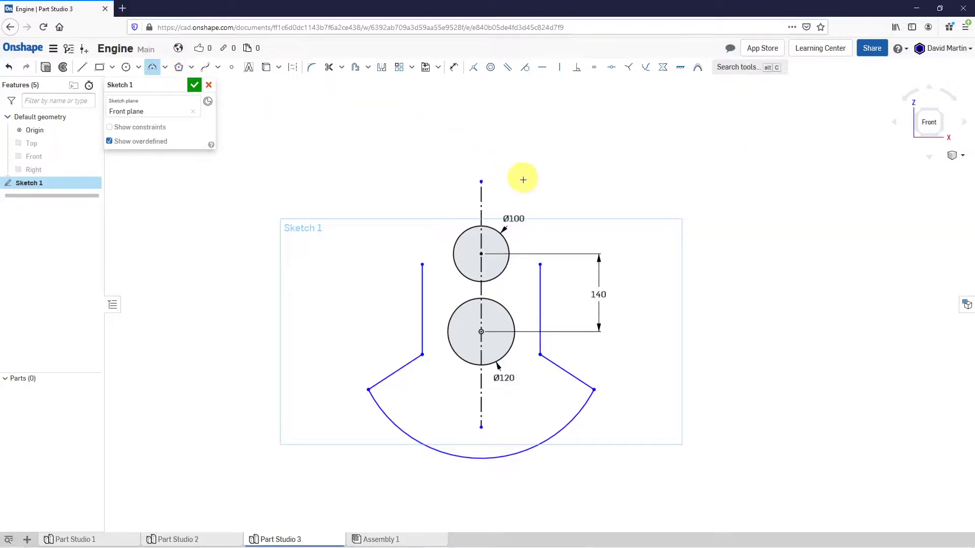
{"action": "left_click", "coordinate": [540, 264]}
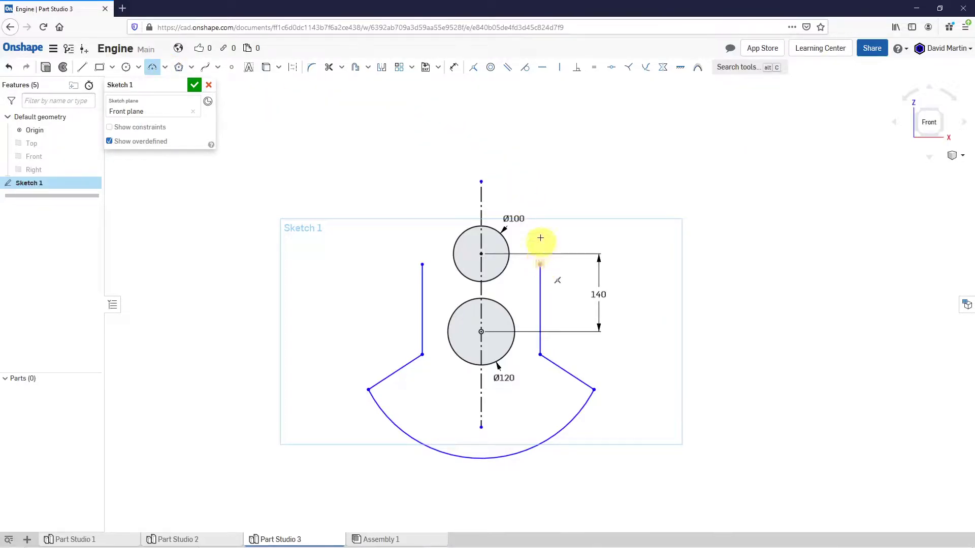
{"action": "left_click", "coordinate": [540, 201]}
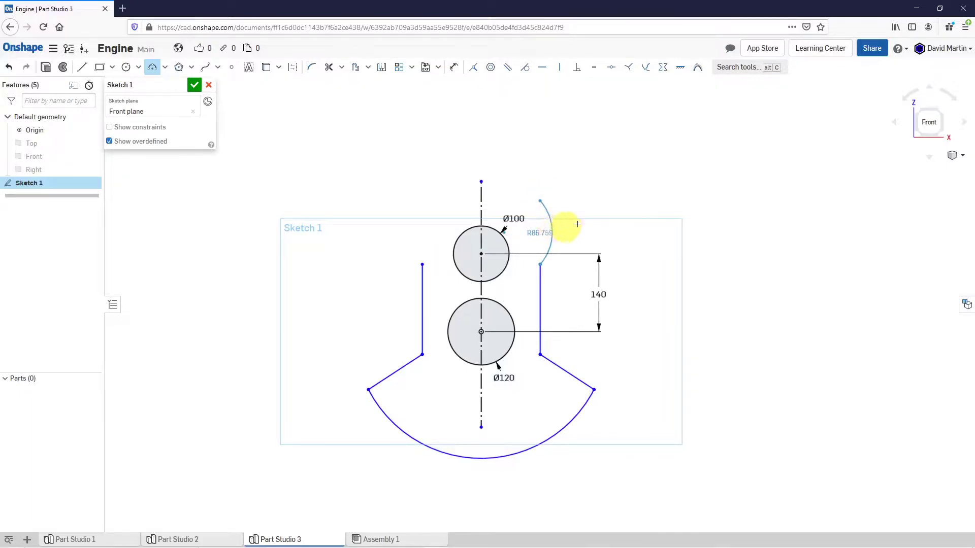
{"action": "left_click", "coordinate": [563, 224]}
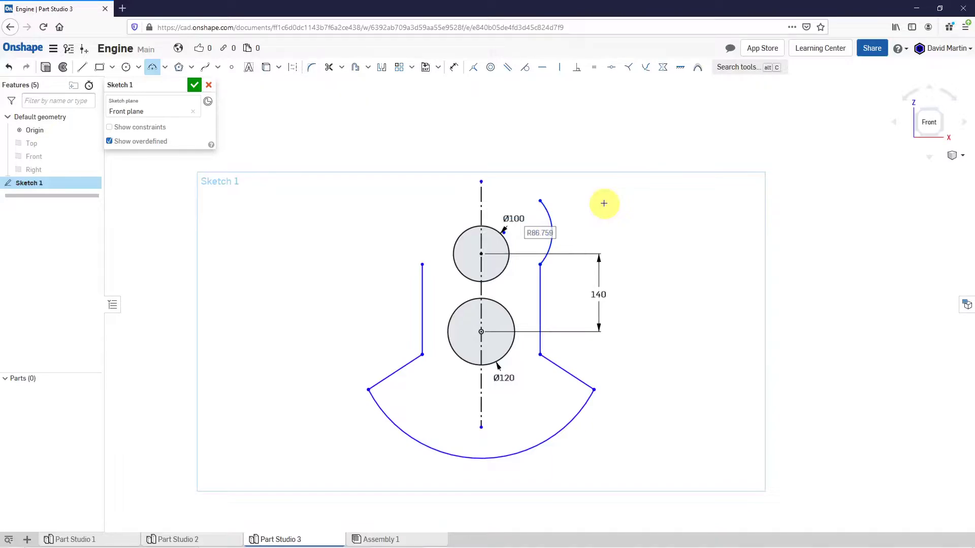
{"action": "right_click", "coordinate": [604, 203]}
{"action": "left_click", "coordinate": [621, 209]}
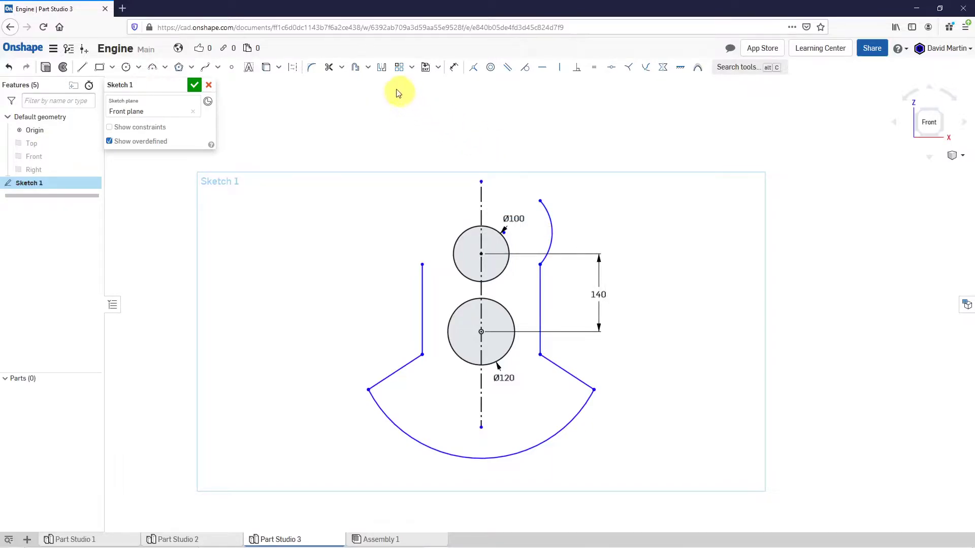
Mirror the right side arc about the vertical construction line
{"action": "left_click", "coordinate": [381, 67]}
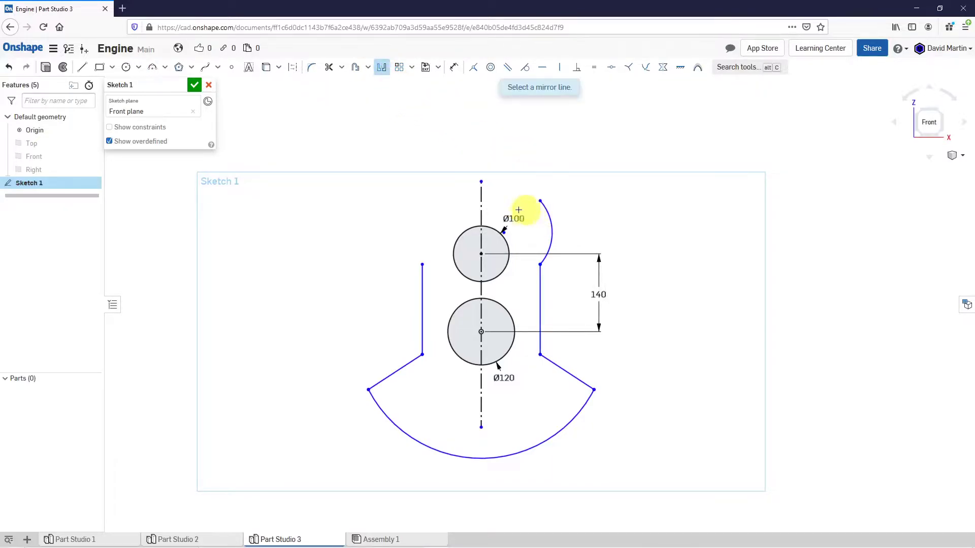
{"action": "left_click", "coordinate": [481, 203]}
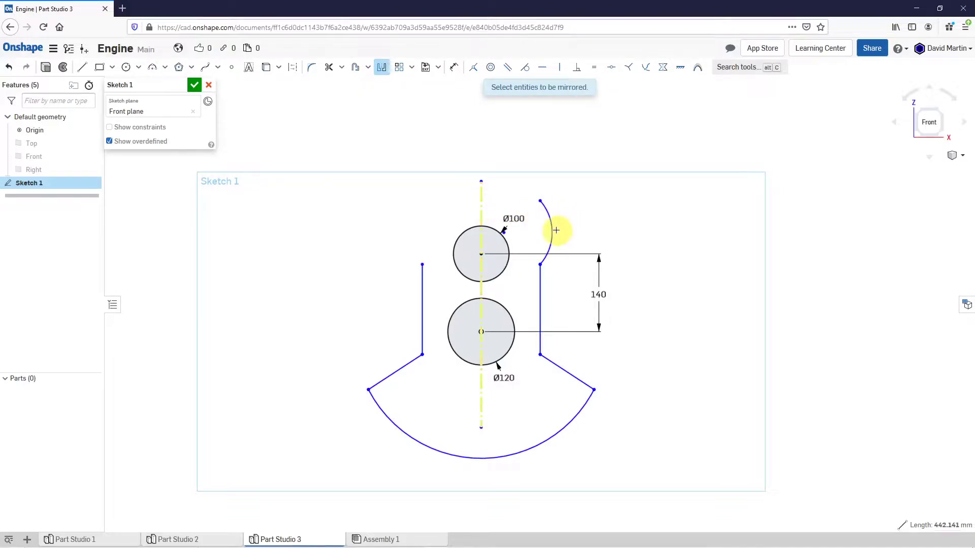
{"action": "left_click", "coordinate": [551, 231]}
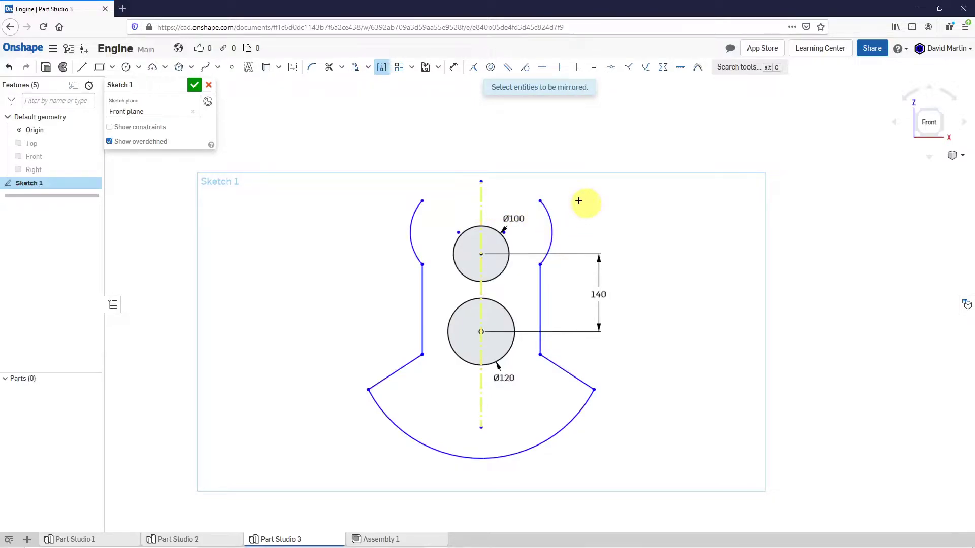
Close the profile with a 3 point arc of about 212 mm radius between the upper ends of the two side arcs
{"action": "left_click", "coordinate": [156, 73]}
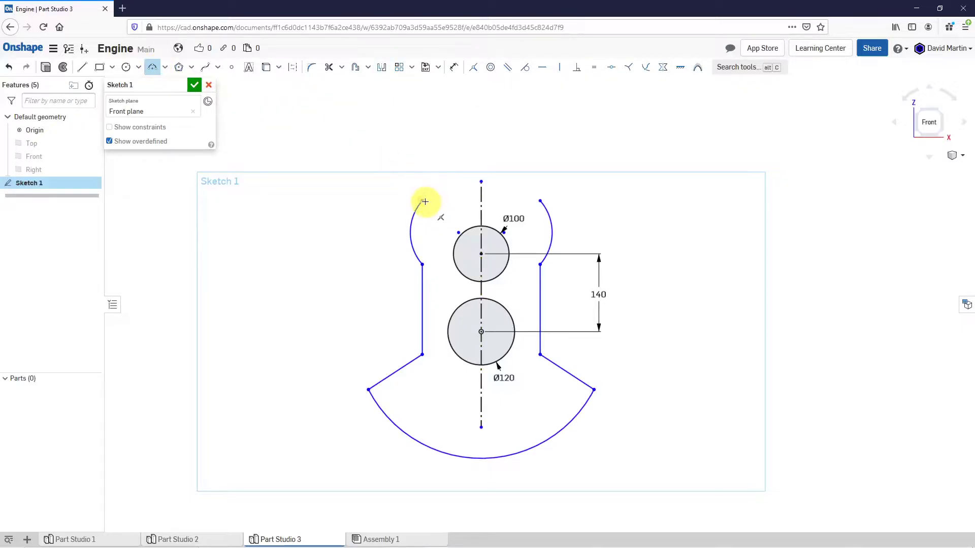
{"action": "left_click", "coordinate": [422, 201]}
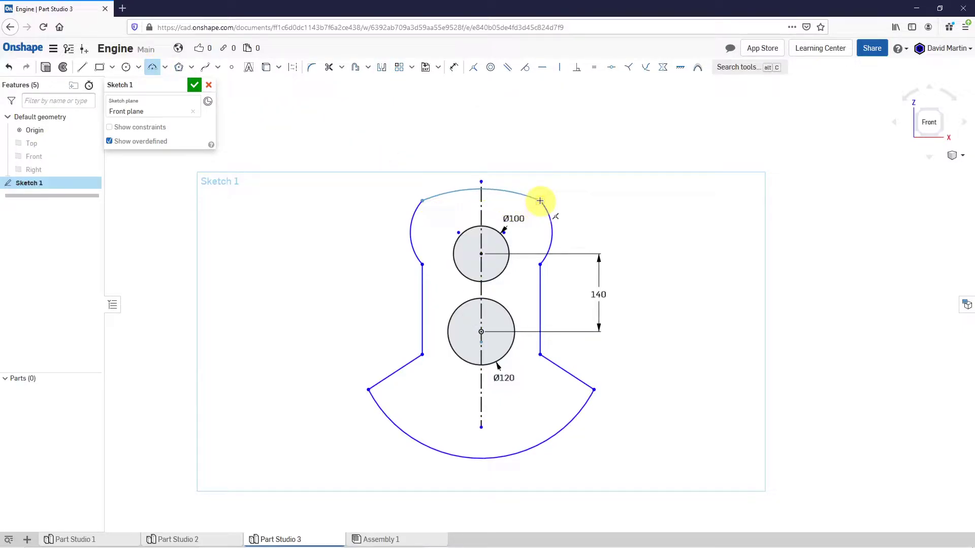
{"action": "left_click", "coordinate": [539, 201]}
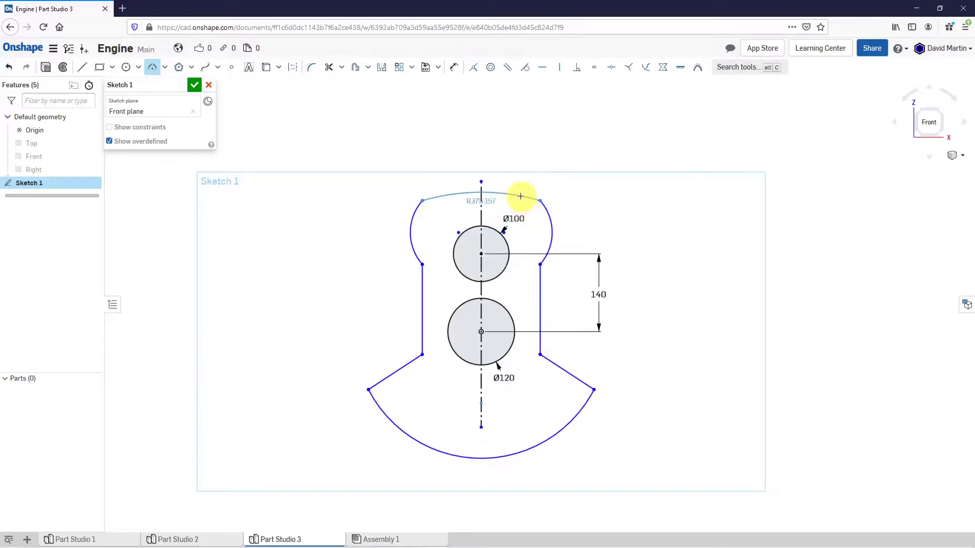
{"action": "left_click", "coordinate": [518, 191]}
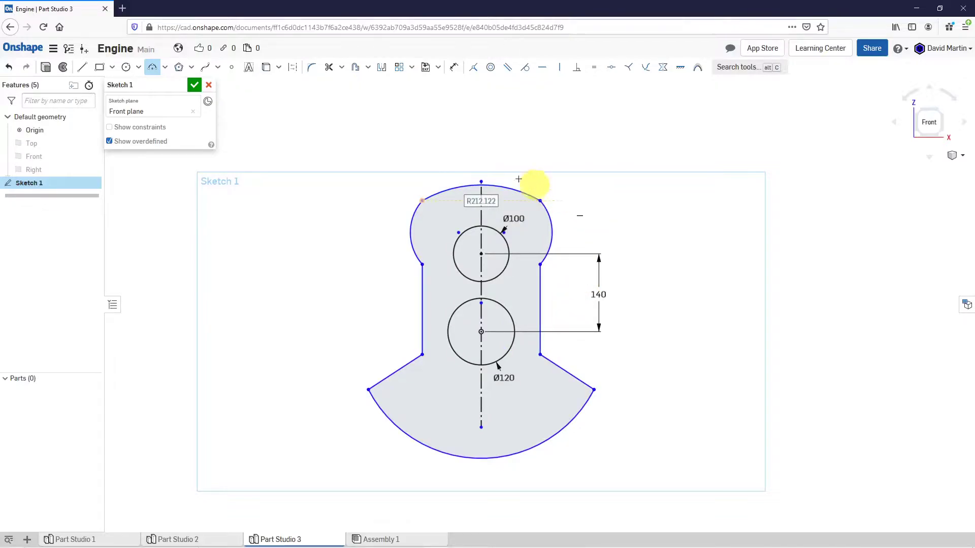
{"action": "scroll", "coordinate": [451, 148], "scroll_direction": "down", "scroll_amount": 2}
{"action": "scroll", "coordinate": [487, 311], "scroll_direction": "up", "scroll_amount": 1}
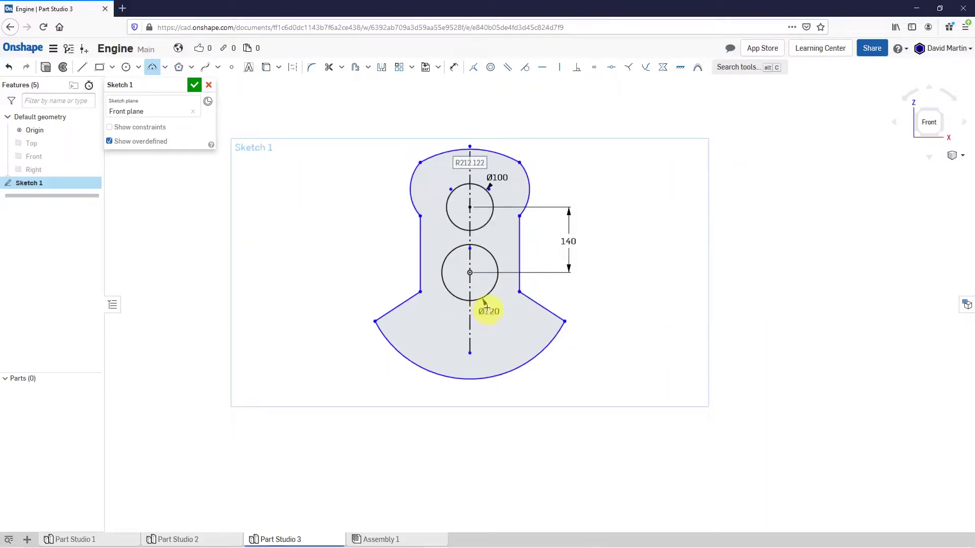
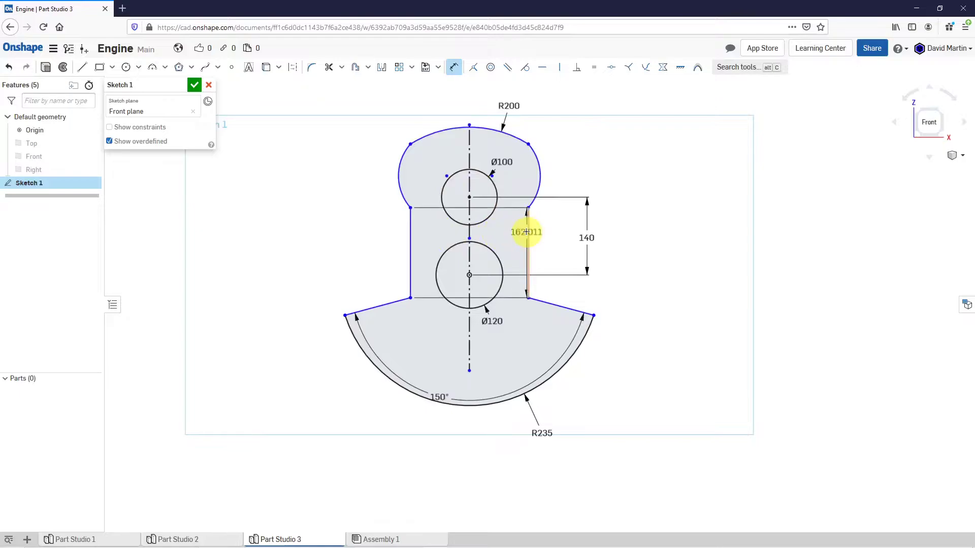
Dimension the horizontal distance between the two vertical lines to 225 mm
{"action": "left_click", "coordinate": [501, 235]}
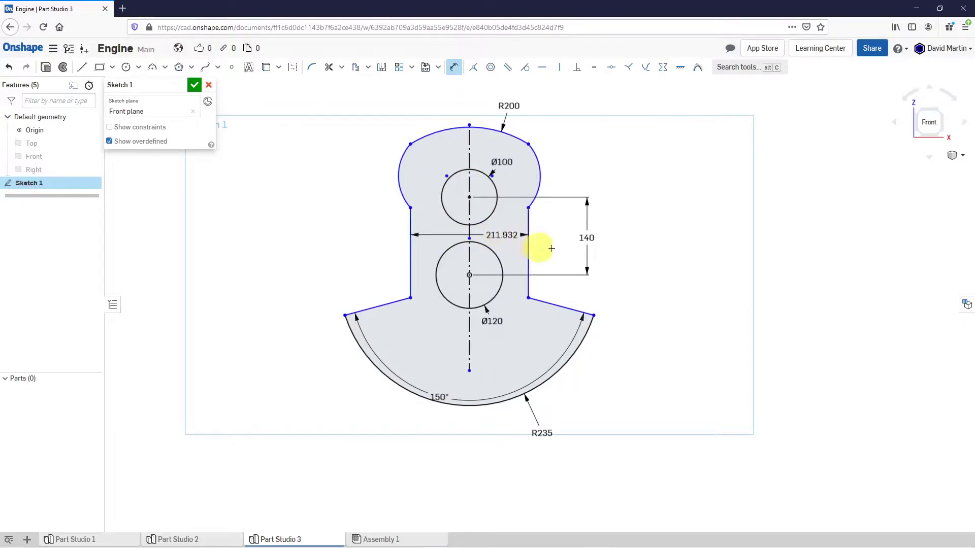
{"action": "type", "text": "225"}
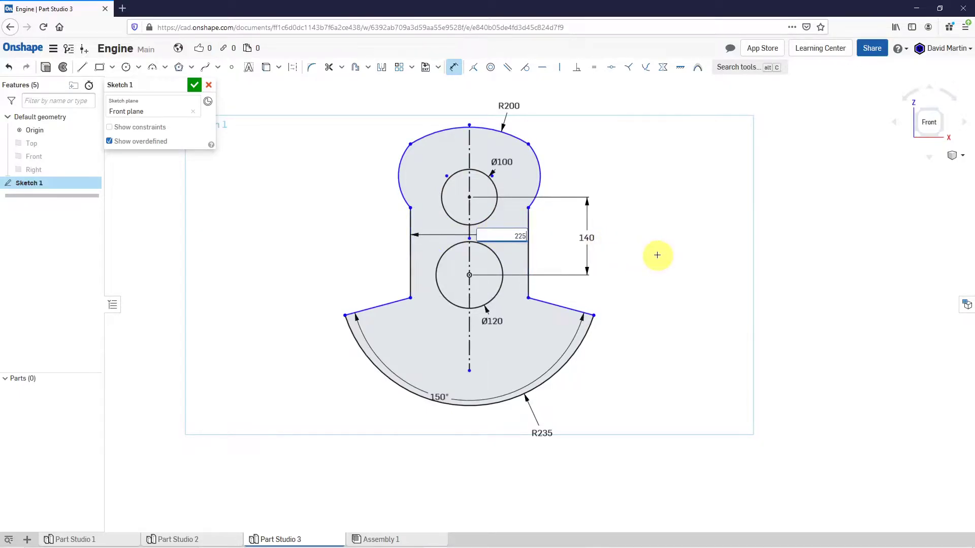
{"action": "key", "text": "Return"}
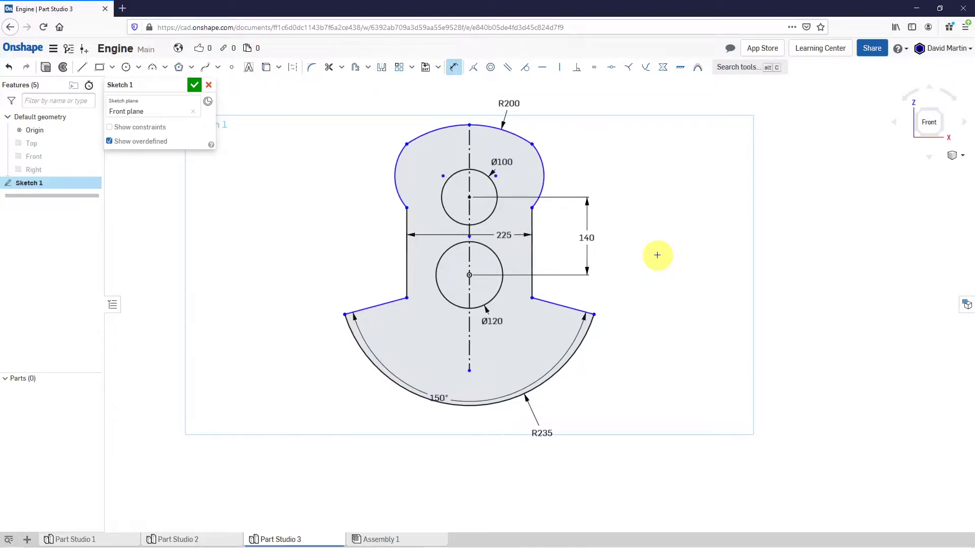
Dimension the length of the right vertical line to 130 mm
{"action": "left_click", "coordinate": [532, 253]}
{"action": "left_click", "coordinate": [557, 248]}
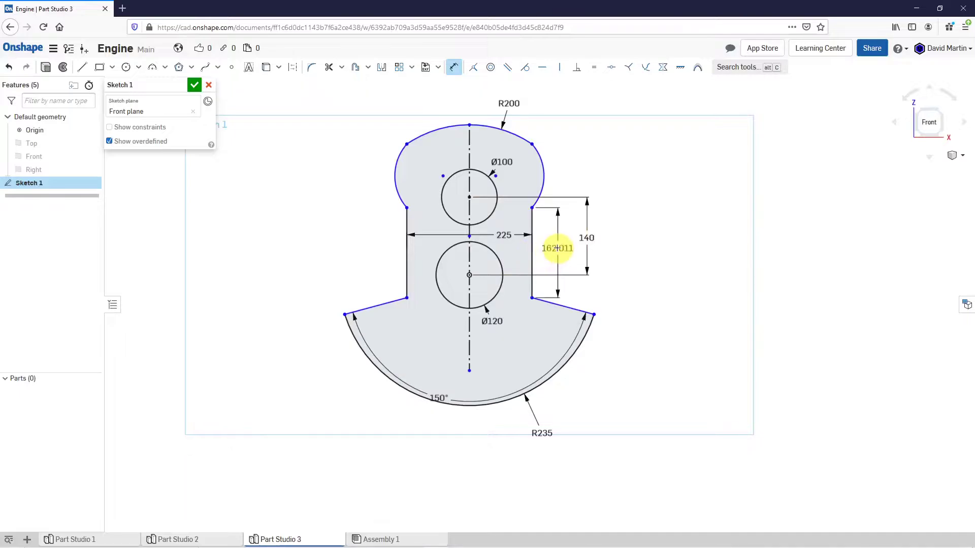
{"action": "type", "text": "130"}
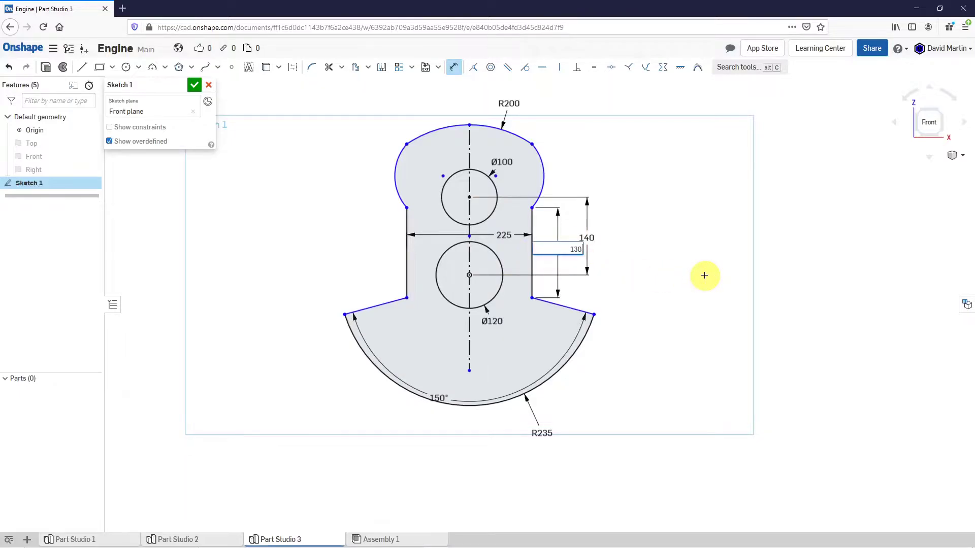
{"action": "key", "text": "Return"}
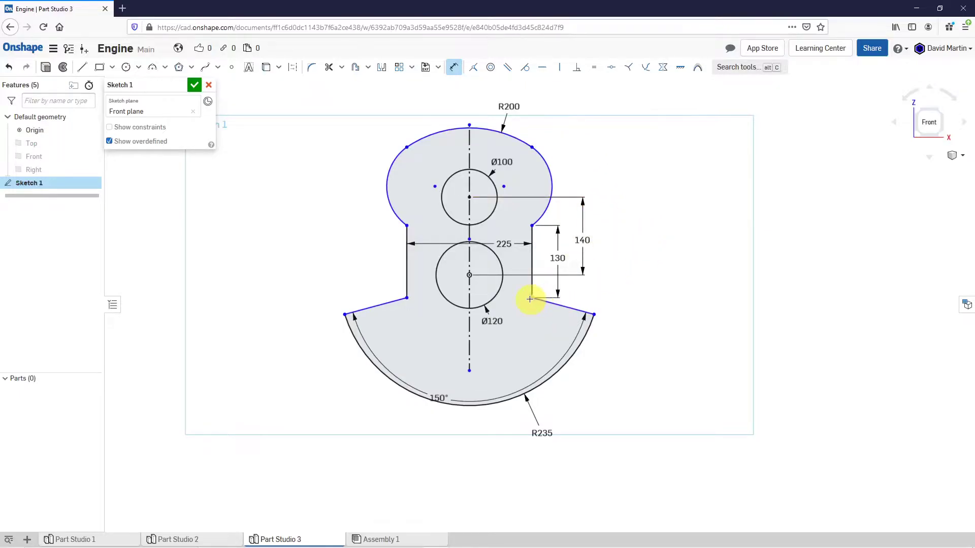
Dimension the vertical distance from the right vertical line's lower end to the right end of the top arc to 230 mm
{"action": "left_click", "coordinate": [532, 146]}
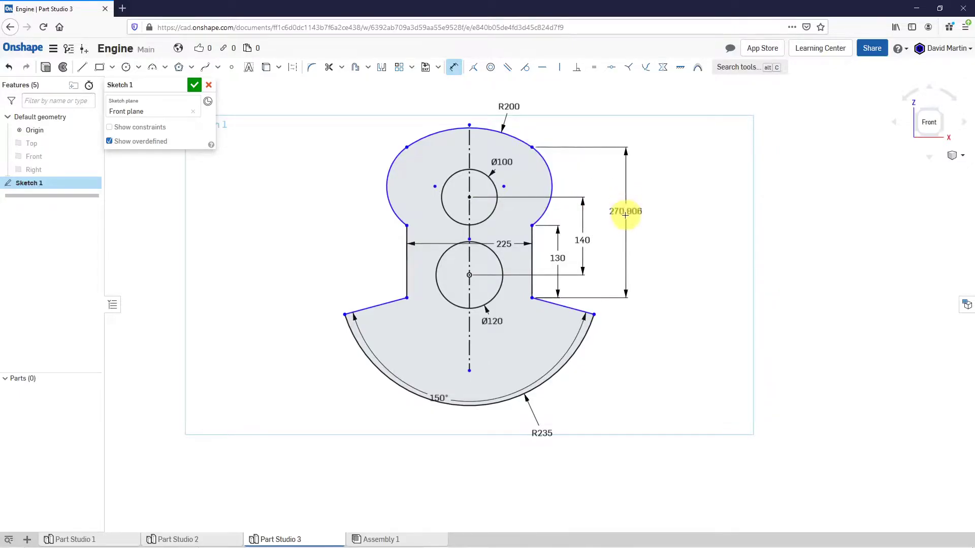
{"action": "left_click", "coordinate": [618, 236]}
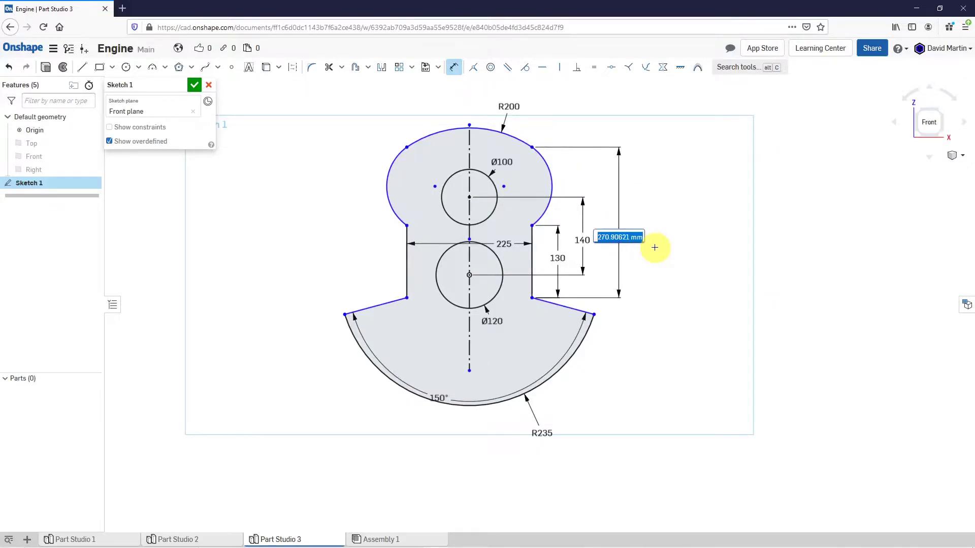
{"action": "type", "text": "230"}
{"action": "key", "text": "Return"}
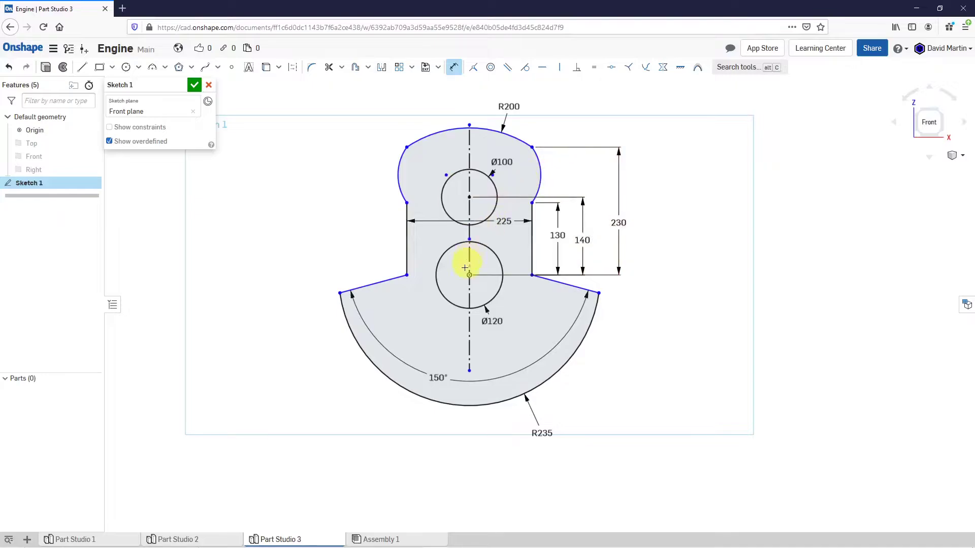
Dimension the vertical distance from the lower circle's center to the peak of the top arc to 240 mm
{"action": "left_click", "coordinate": [470, 126]}
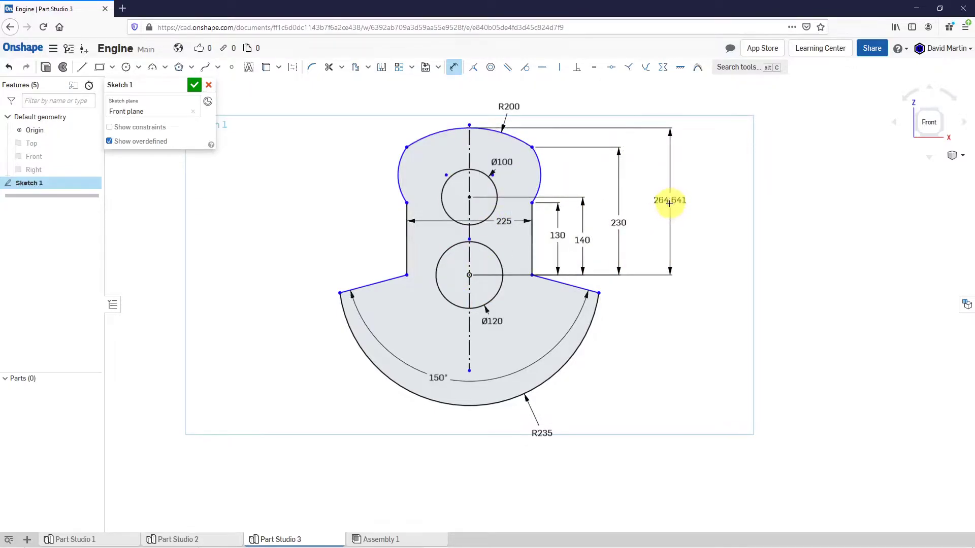
{"action": "left_click", "coordinate": [671, 204]}
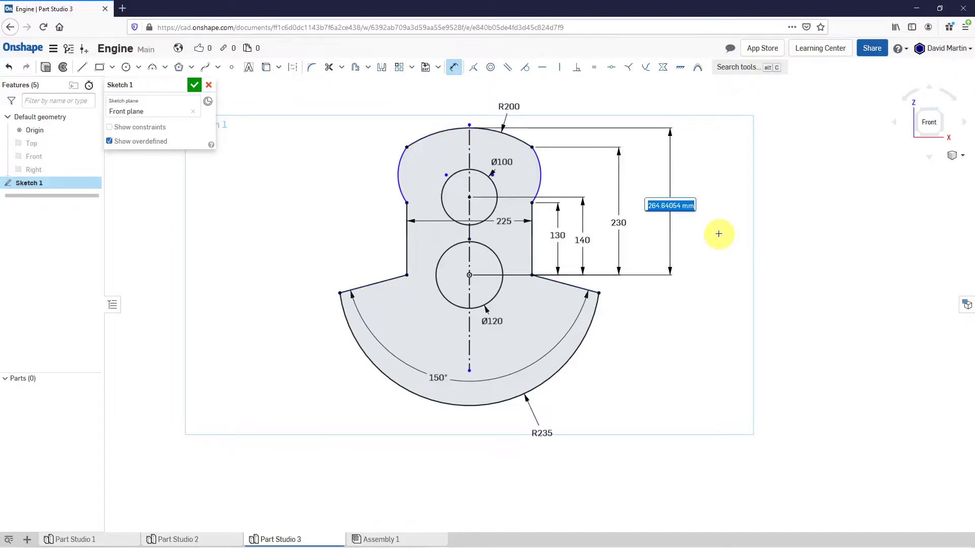
{"action": "type", "text": "240"}
{"action": "key", "text": "Return"}
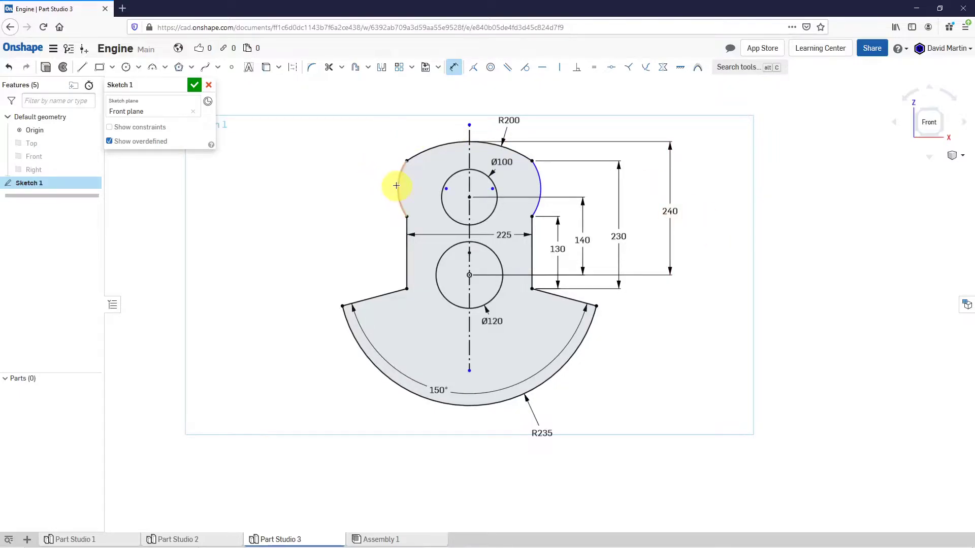
Dimension the overall horizontal width between the two outer side arcs to 250 mm and finish the sketch
{"action": "left_click", "coordinate": [537, 177]}
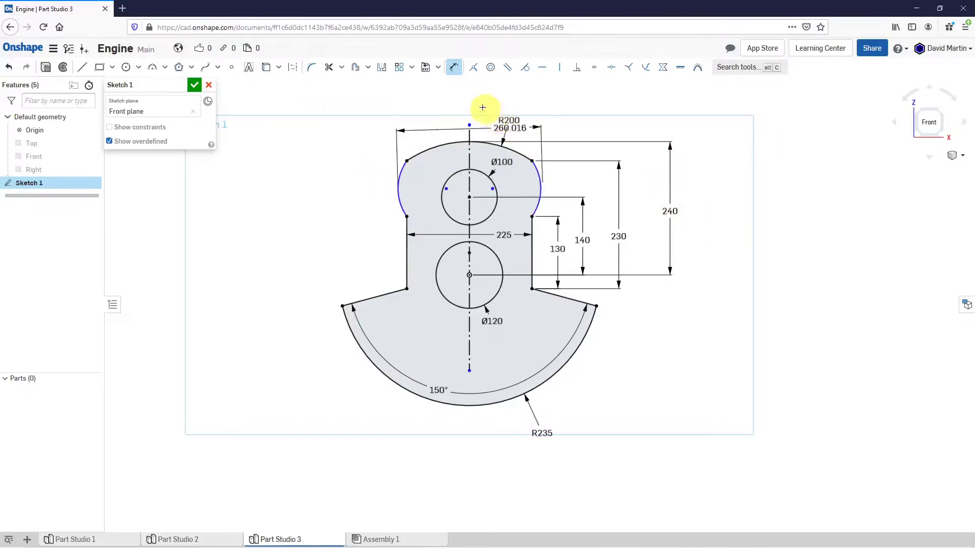
{"action": "left_click", "coordinate": [469, 94]}
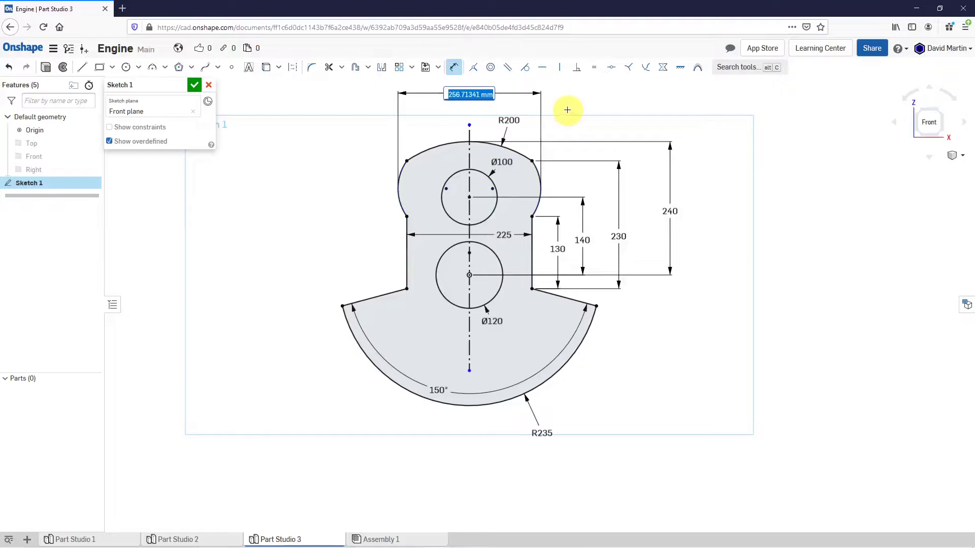
{"action": "type", "text": "250"}
{"action": "key", "text": "Return"}
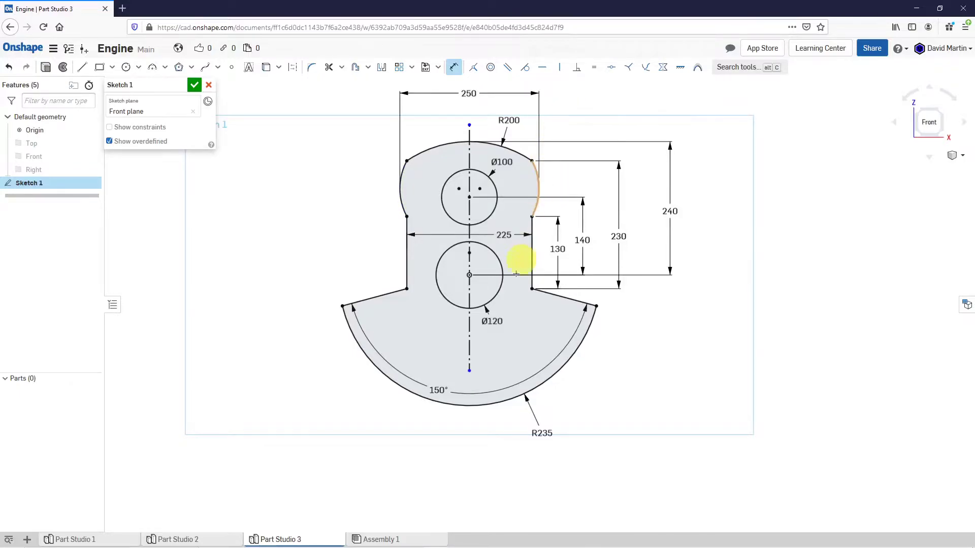
{"action": "scroll", "coordinate": [486, 378], "scroll_direction": "down", "scroll_amount": 2}
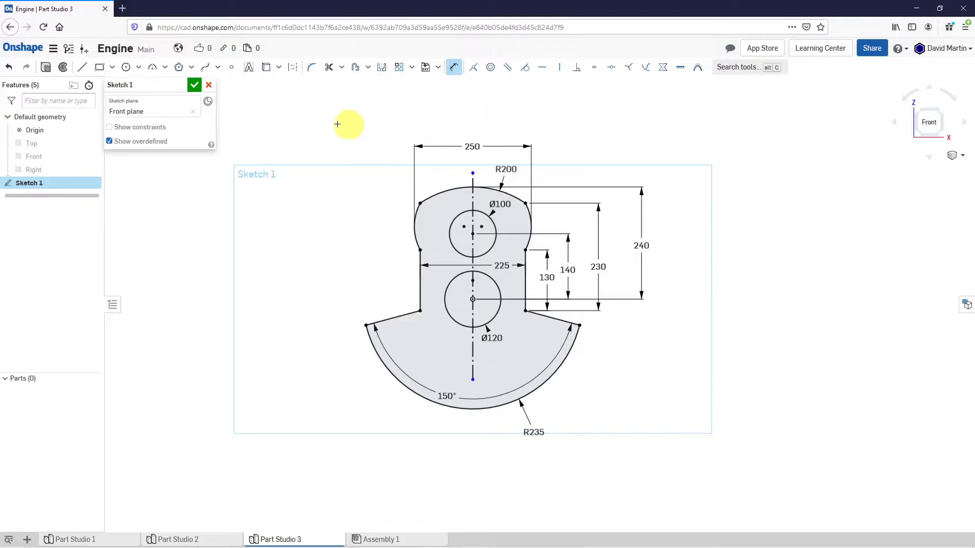
{"action": "left_click", "coordinate": [195, 85]}
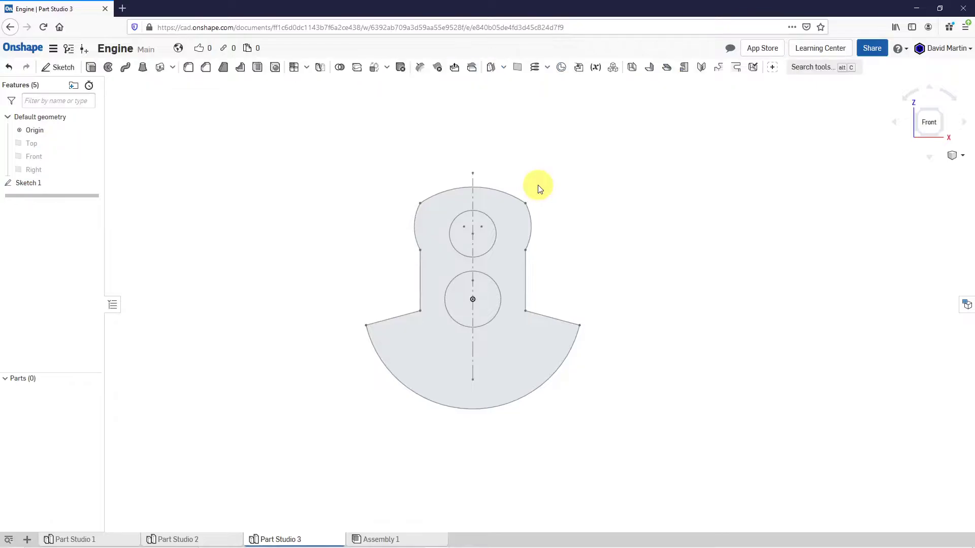
Extrude the lower circle region of the sketch as a new solid with a blind depth of 1200 mm
{"action": "scroll", "coordinate": [537, 184], "scroll_direction": "down", "scroll_amount": 2}
{"action": "mouse_move", "coordinate": [531, 193]}
{"action": "right_mouse_down"}
{"action": "mouse_move", "coordinate": [494, 206]}
{"action": "mouse_move", "coordinate": [511, 225]}
{"action": "mouse_move", "coordinate": [497, 212]}
{"action": "right_mouse_up"}
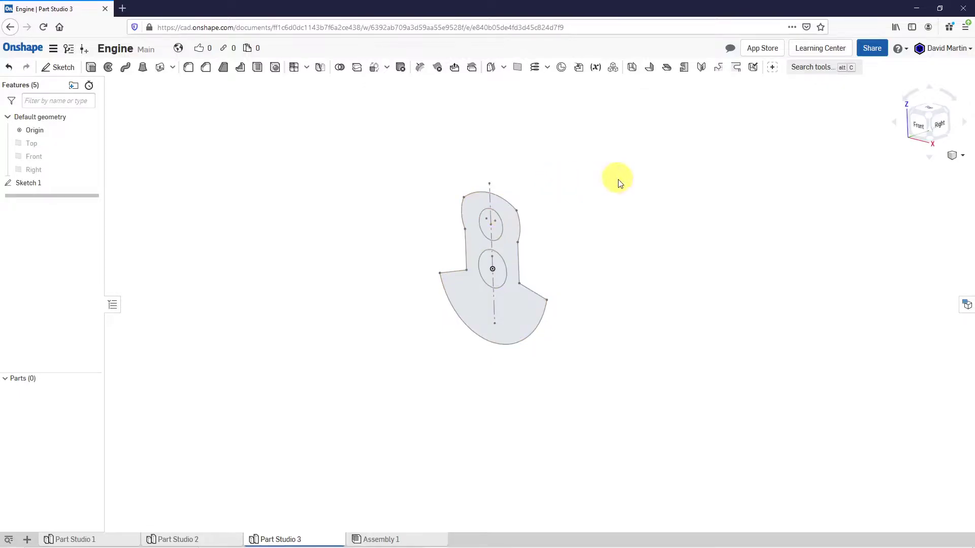
{"action": "left_click", "coordinate": [501, 270]}
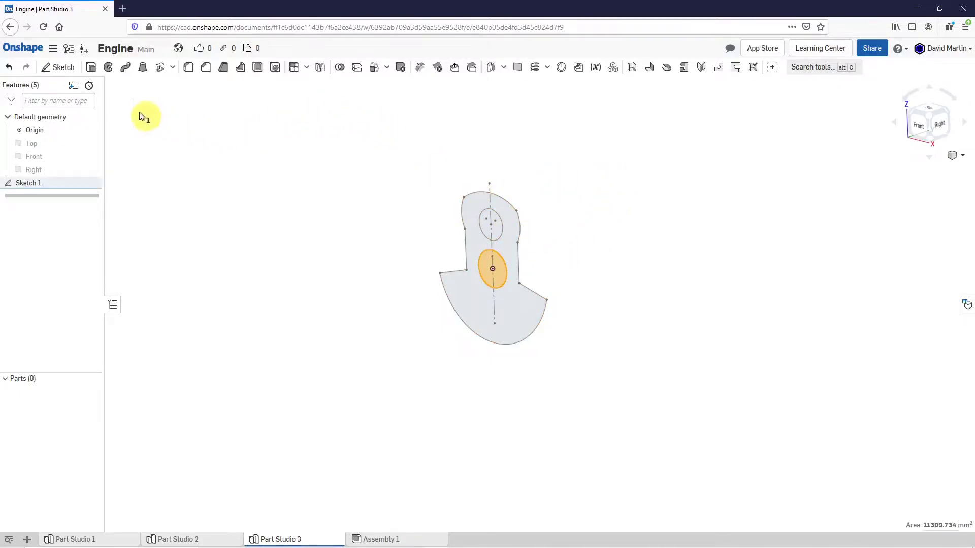
{"action": "left_click", "coordinate": [91, 68]}
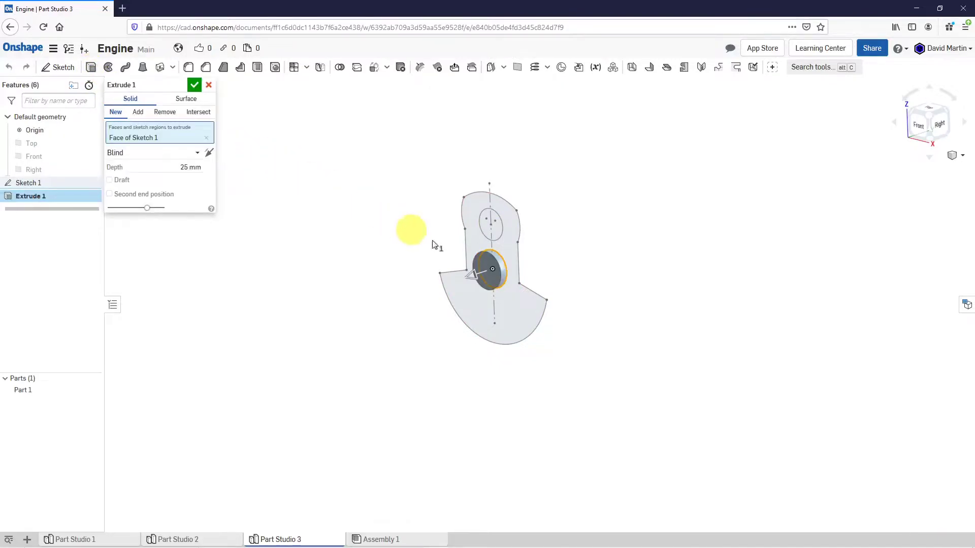
{"action": "left_click", "coordinate": [184, 166]}
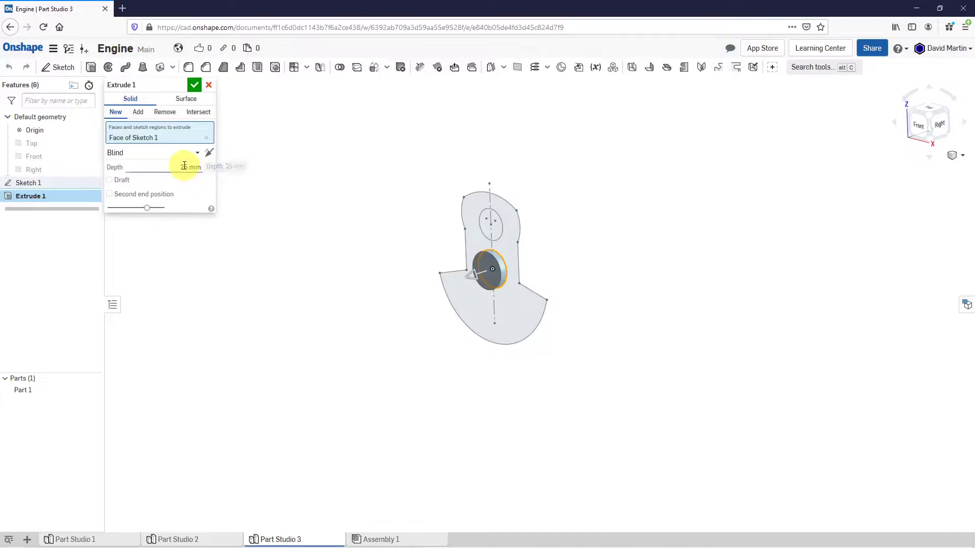
{"action": "double_click", "coordinate": [184, 166]}
{"action": "type", "text": "1200"}
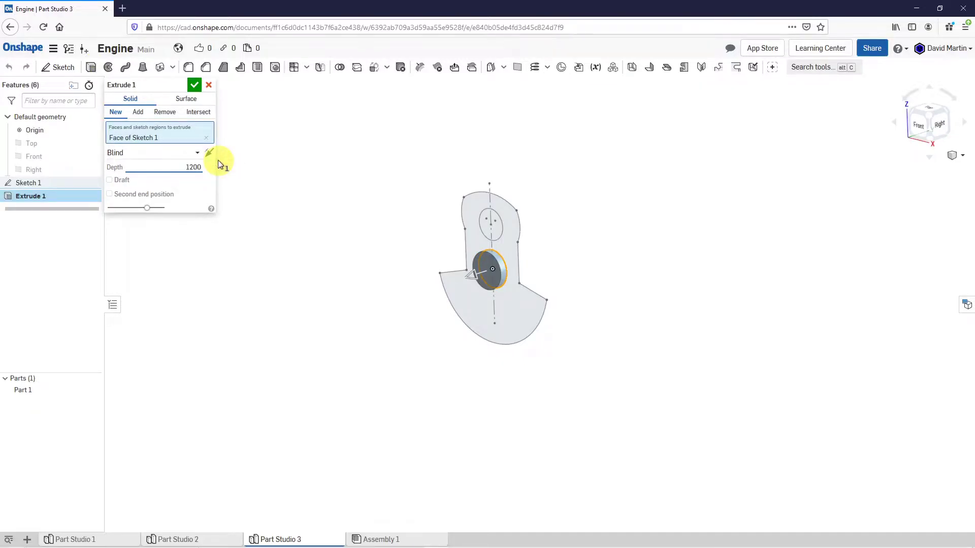
{"action": "key", "text": "Return"}
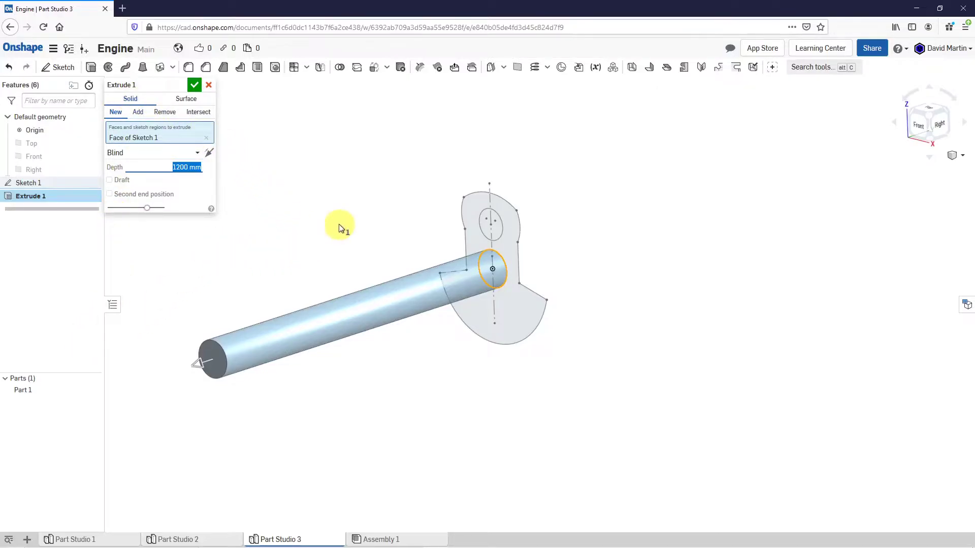
{"action": "left_click", "coordinate": [196, 88]}
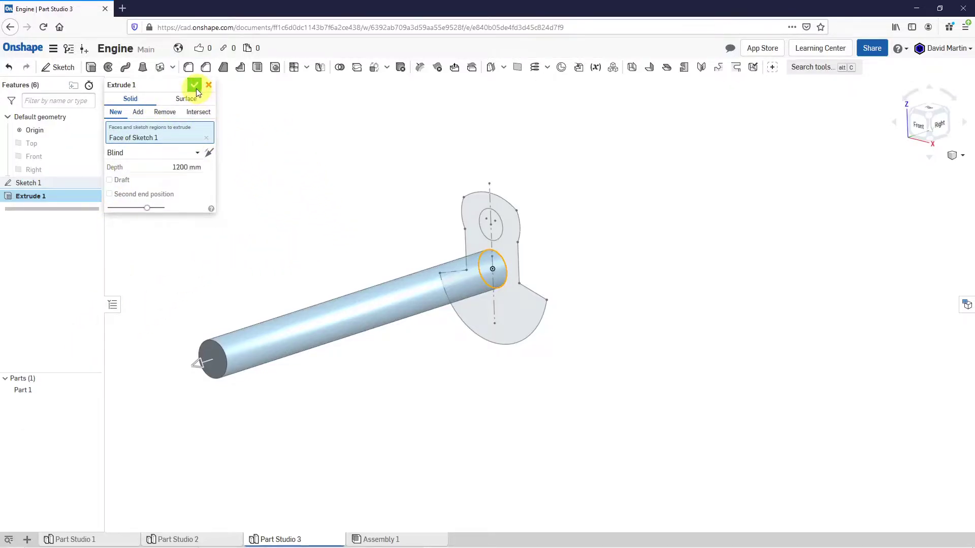
Make the hidden Sketch 1 visible again in the model
{"action": "scroll", "coordinate": [638, 348], "scroll_direction": "down", "scroll_amount": 3}
{"action": "scroll", "coordinate": [440, 355], "scroll_direction": "up", "scroll_amount": 4}
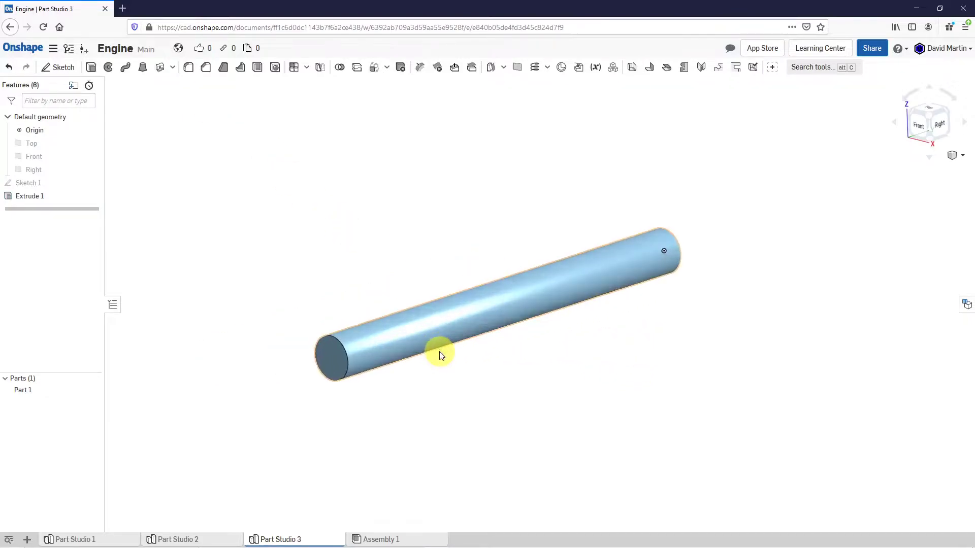
{"action": "left_click", "coordinate": [96, 184]}
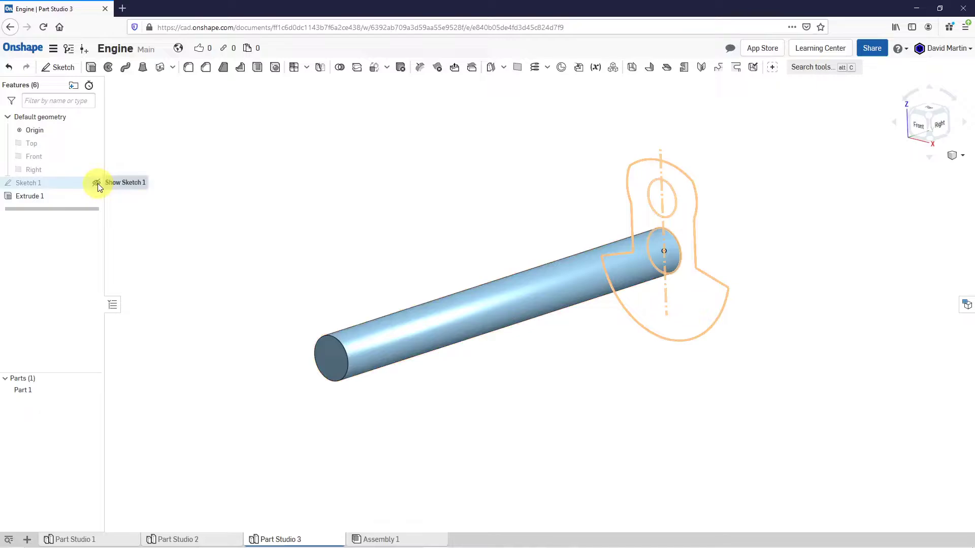
{"action": "left_click", "coordinate": [96, 183]}
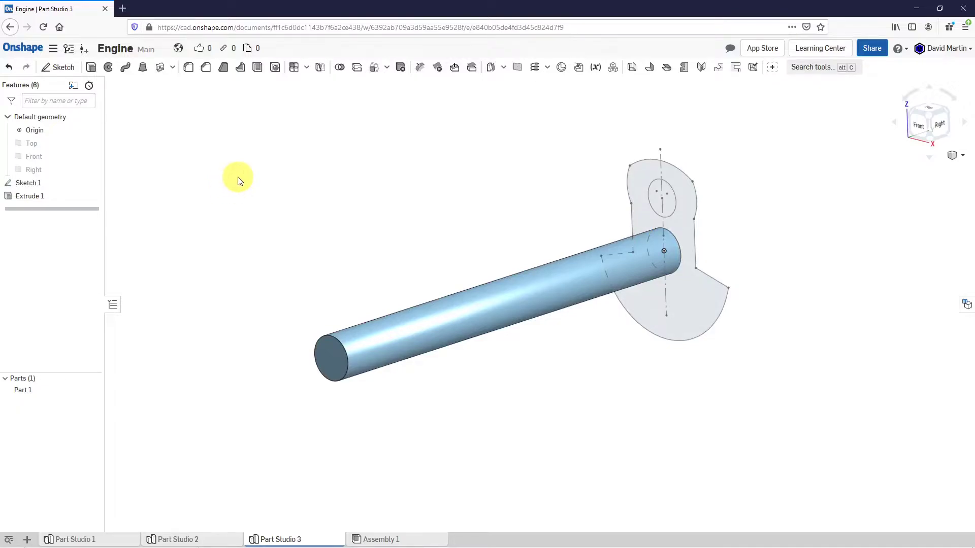
Start an Add extrude of Sketch 1, merged with the shaft, with a blind depth of 590 mm
{"action": "left_click", "coordinate": [28, 183]}
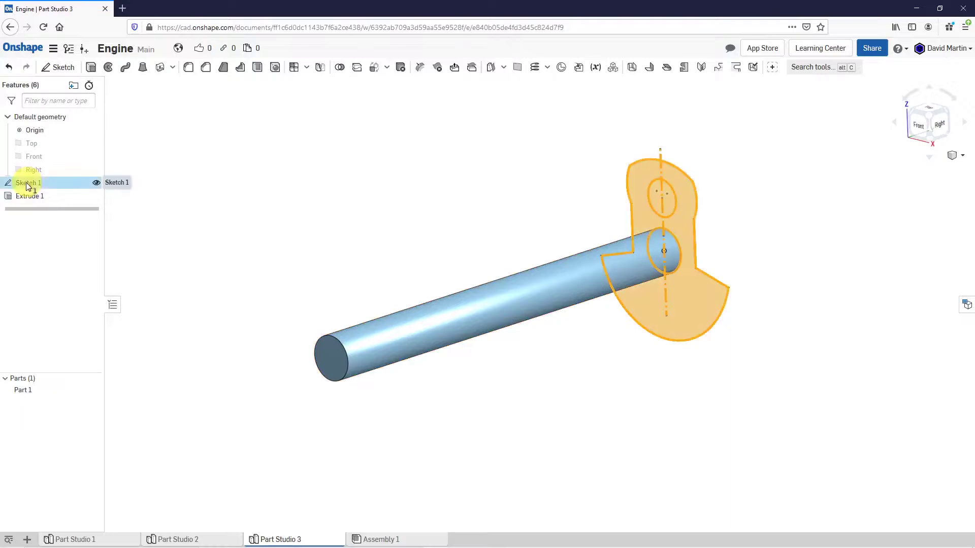
{"action": "left_click", "coordinate": [91, 69]}
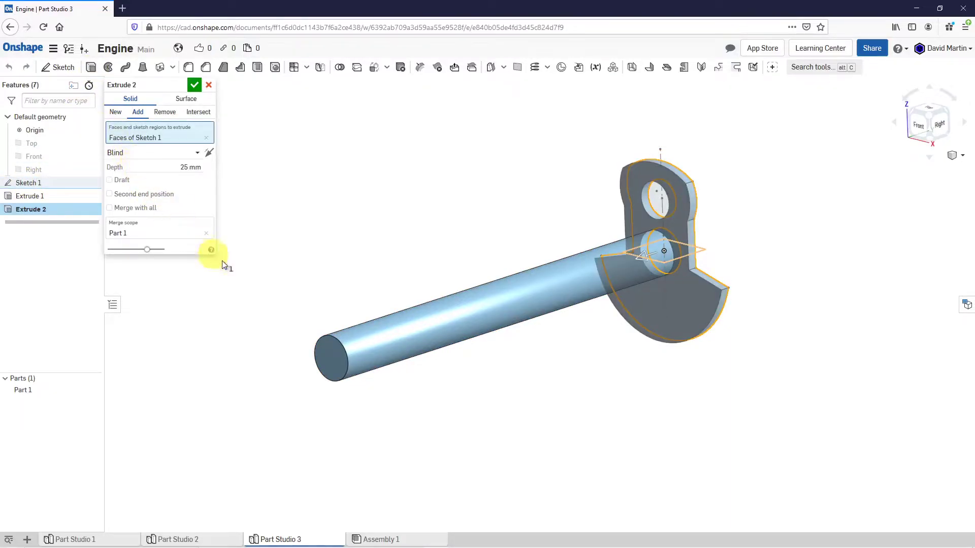
{"action": "left_click", "coordinate": [180, 167]}
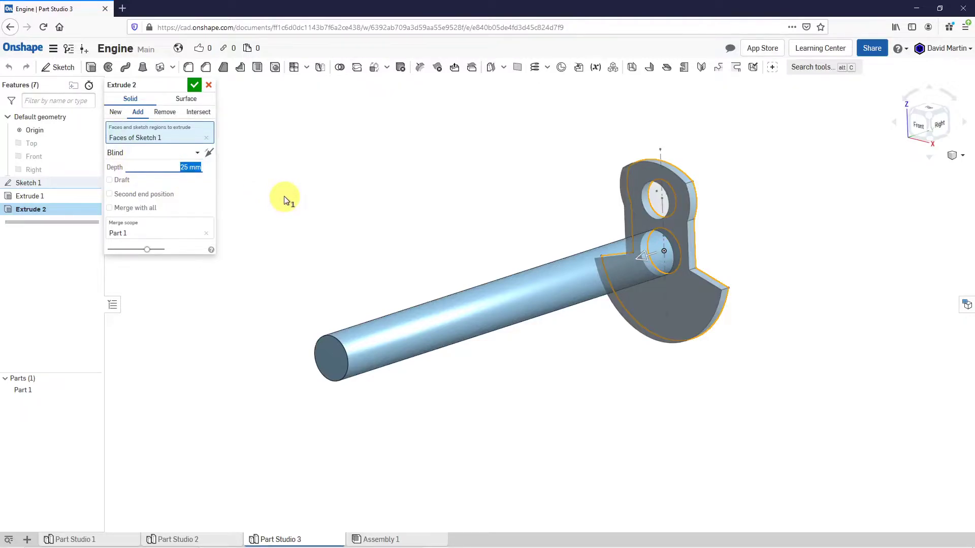
{"action": "type", "text": "590"}
{"action": "key", "text": "Return"}
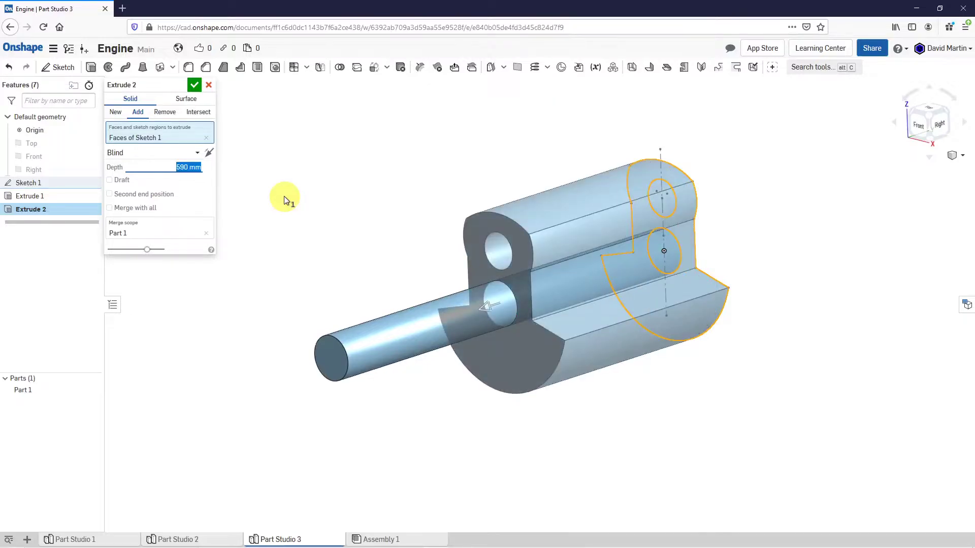
Add a blind second end position to the extrude, offset toward the first end, with a depth of 340 mm
{"action": "left_click", "coordinate": [109, 194]}
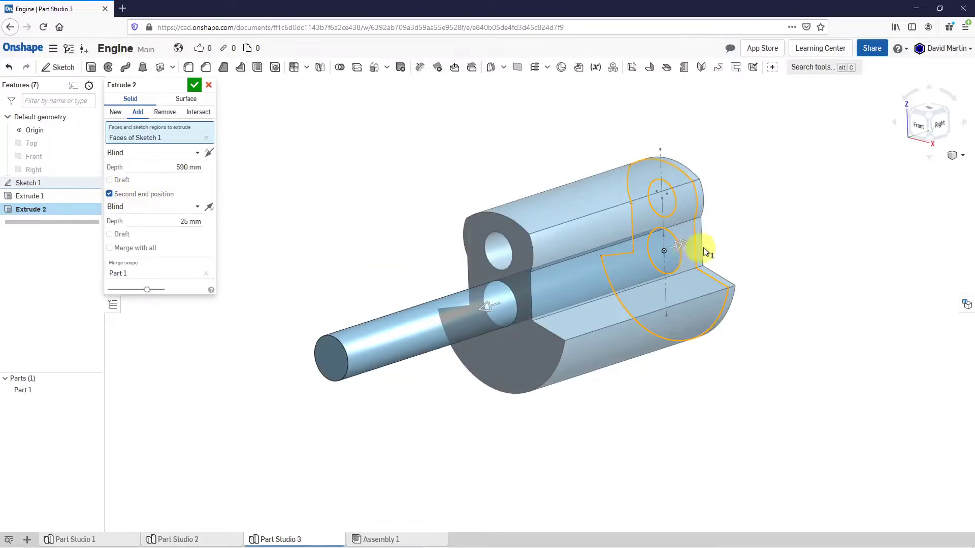
{"action": "left_click_drag", "start_coordinate": [675, 249], "coordinate": [570, 273]}
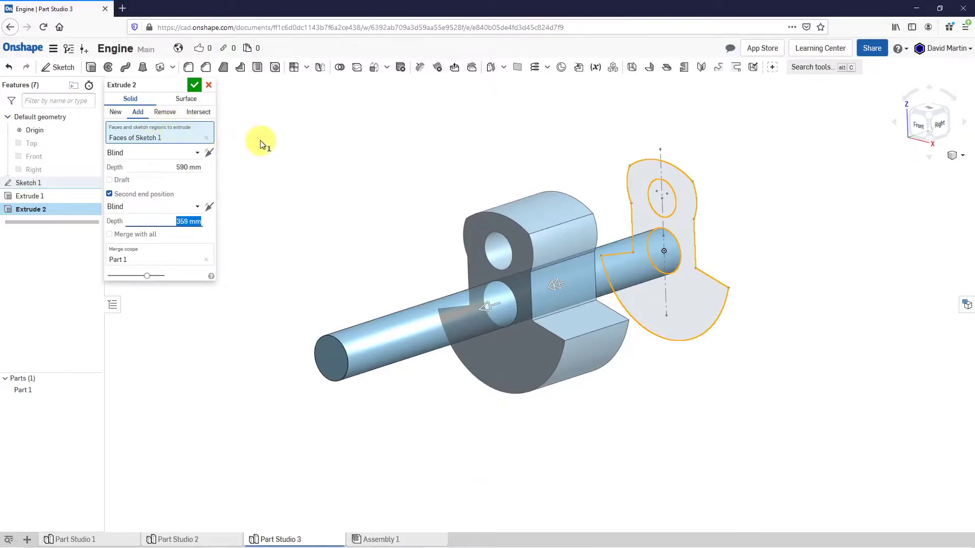
{"action": "double_click", "coordinate": [178, 223]}
{"action": "type", "text": "340"}
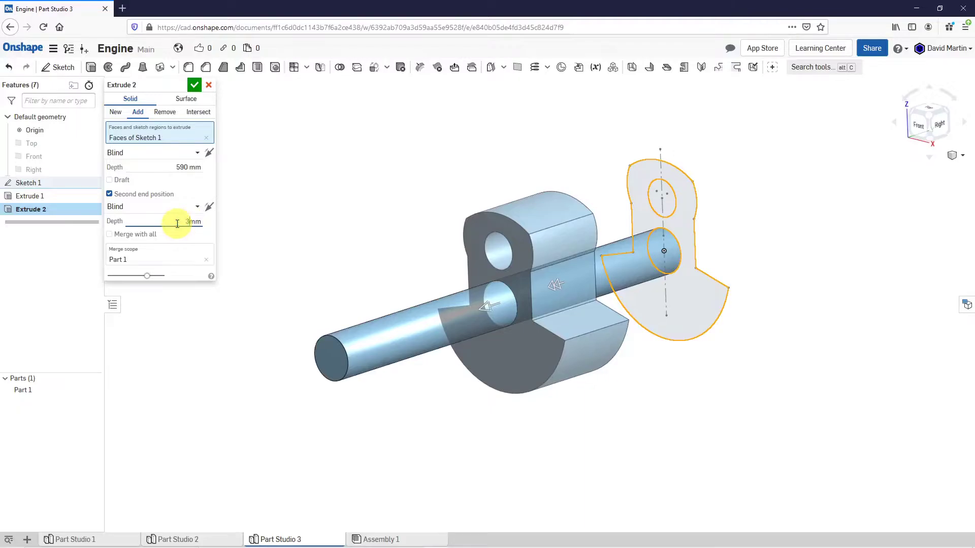
{"action": "key", "text": "Return"}
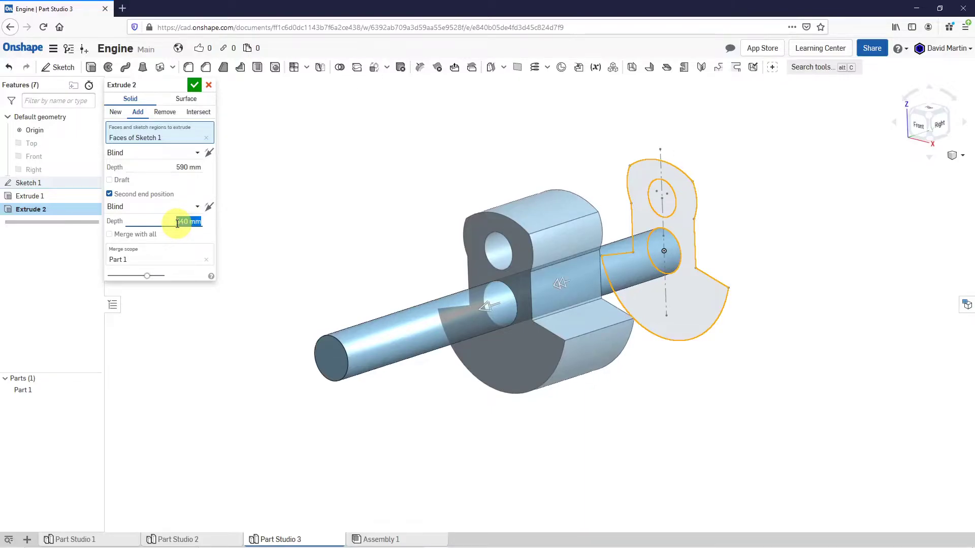
Include the upper circle region in the extrude so the web is solid there, and accept the feature
{"action": "right_click_drag", "start_coordinate": [468, 261], "coordinate": [435, 279]}
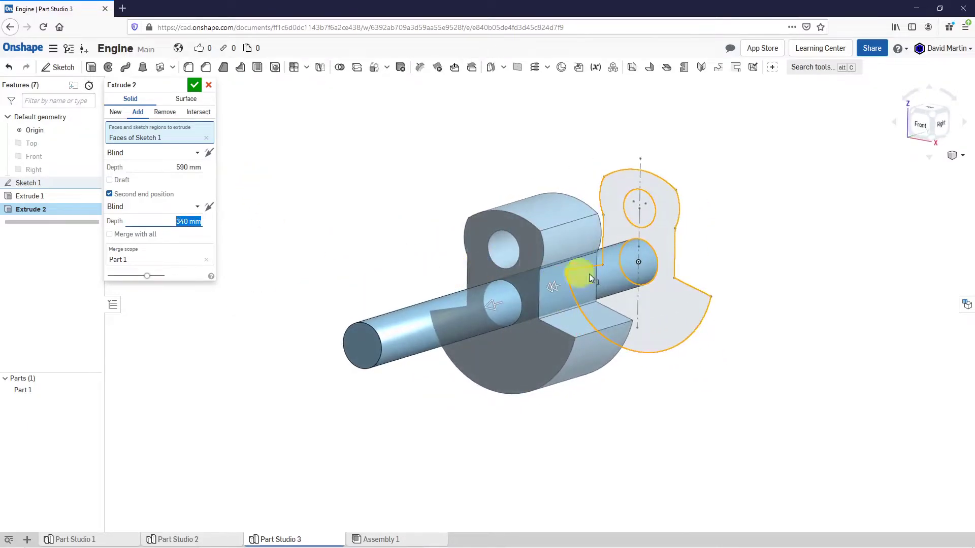
{"action": "scroll", "coordinate": [523, 251], "scroll_direction": "up", "scroll_amount": 3}
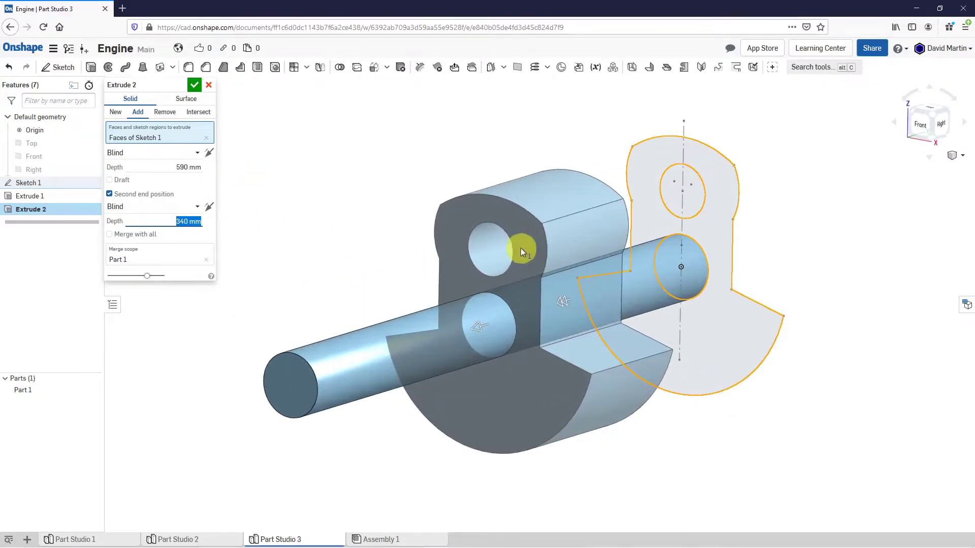
{"action": "left_click", "coordinate": [686, 202]}
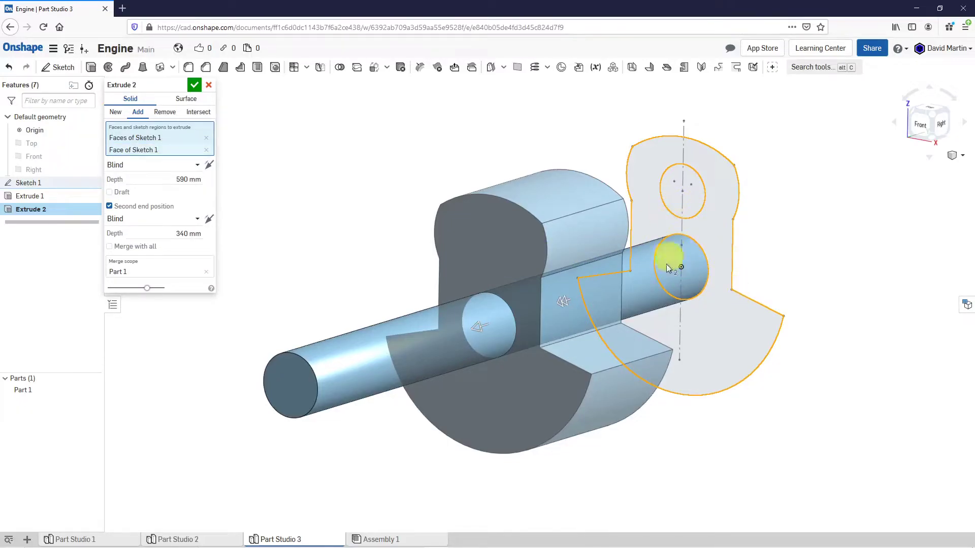
{"action": "mouse_move", "coordinate": [626, 257]}
{"action": "right_mouse_down"}
{"action": "mouse_move", "coordinate": [577, 252]}
{"action": "mouse_move", "coordinate": [595, 260]}
{"action": "right_mouse_up"}
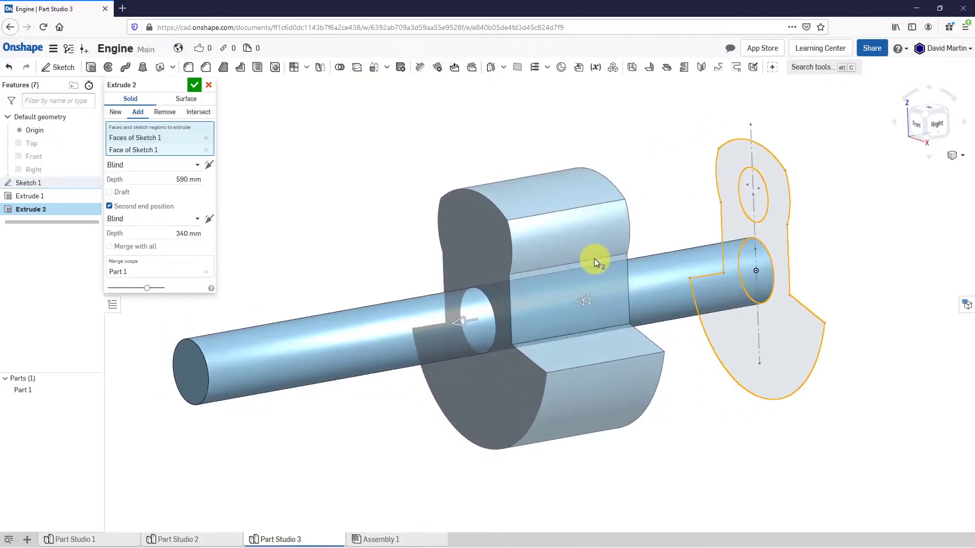
{"action": "left_click", "coordinate": [194, 85]}
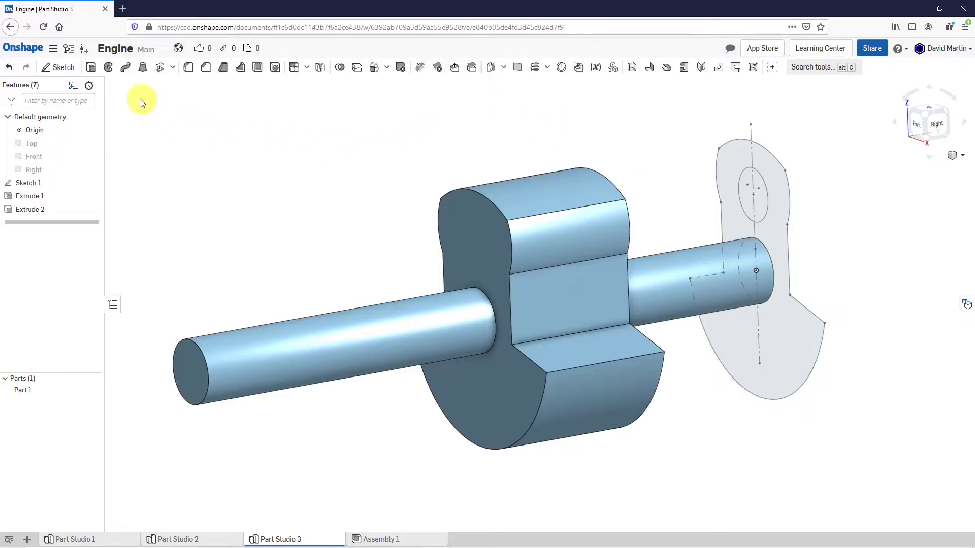
Start a Remove extrude of Sketch 1's outer web region, cutting toward the web block with a blind depth of 515 mm
{"action": "left_click", "coordinate": [91, 69]}
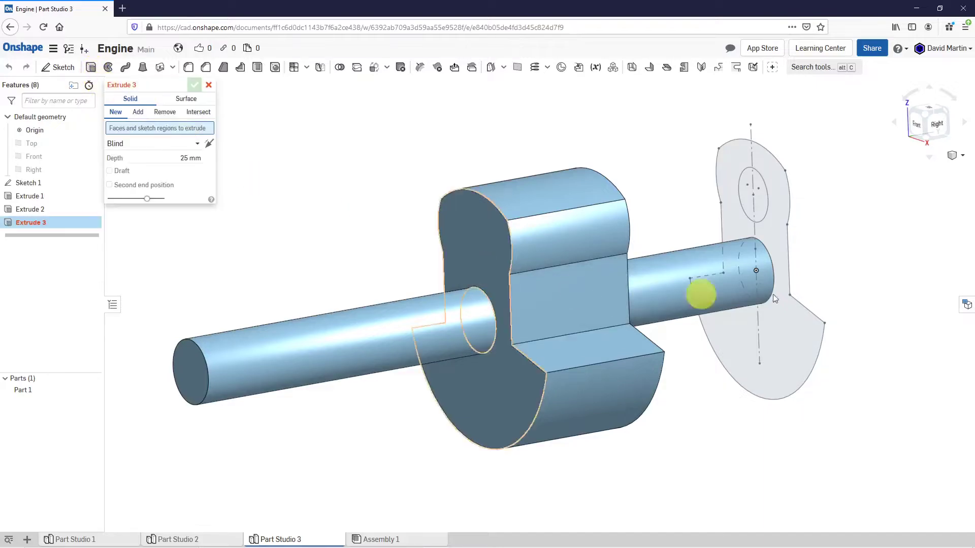
{"action": "left_click", "coordinate": [772, 242]}
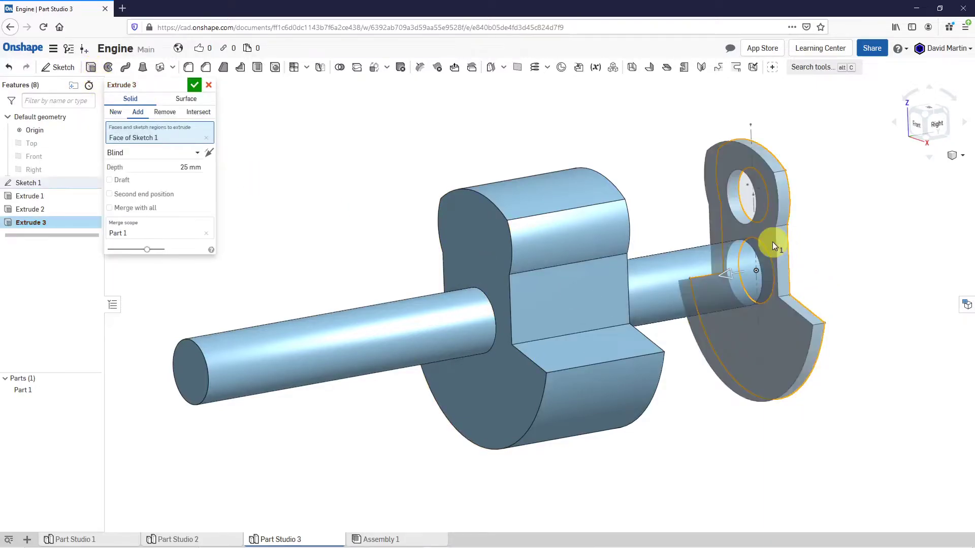
{"action": "left_click", "coordinate": [775, 276]}
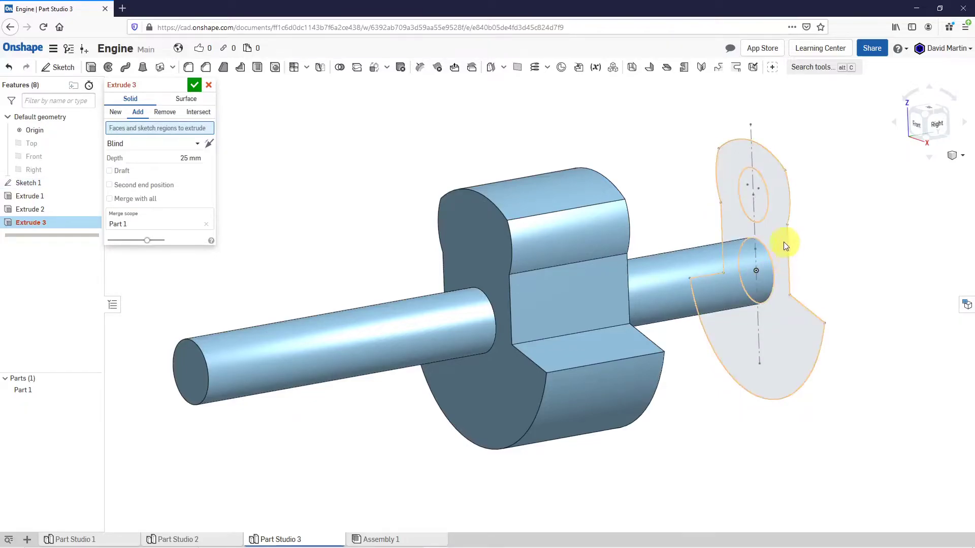
{"action": "left_click", "coordinate": [776, 237]}
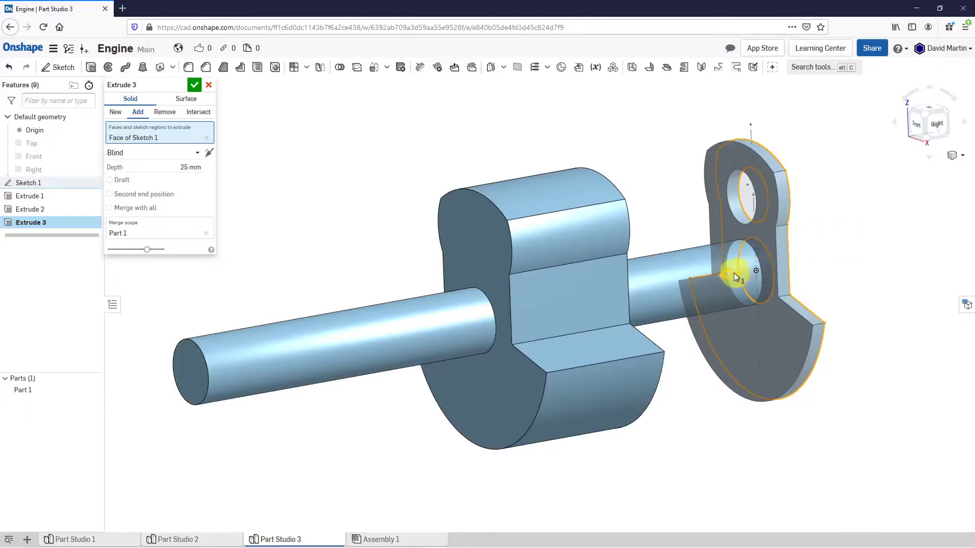
{"action": "left_click_drag", "start_coordinate": [733, 272], "coordinate": [538, 293]}
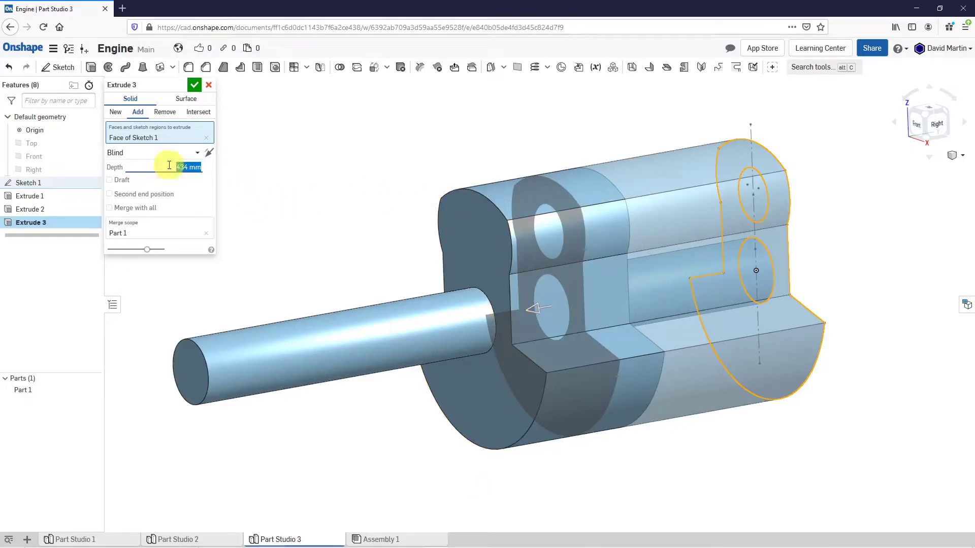
{"action": "left_click", "coordinate": [169, 113]}
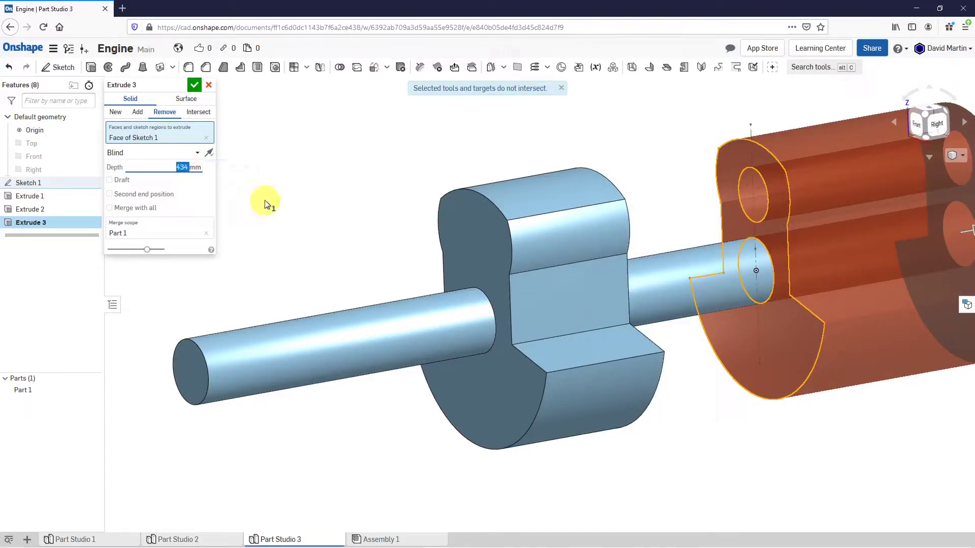
{"action": "type", "text": "515"}
{"action": "key", "text": "Return"}
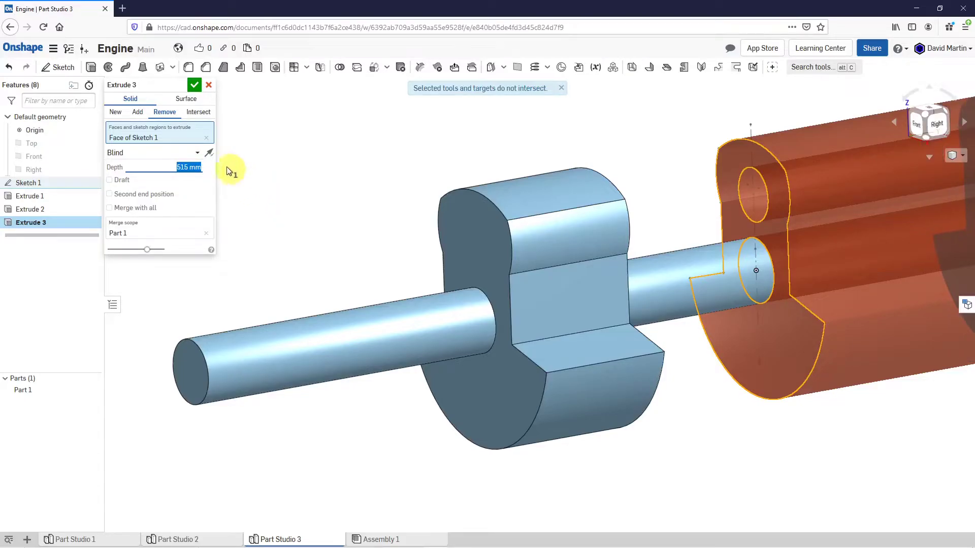
{"action": "left_click", "coordinate": [209, 153]}
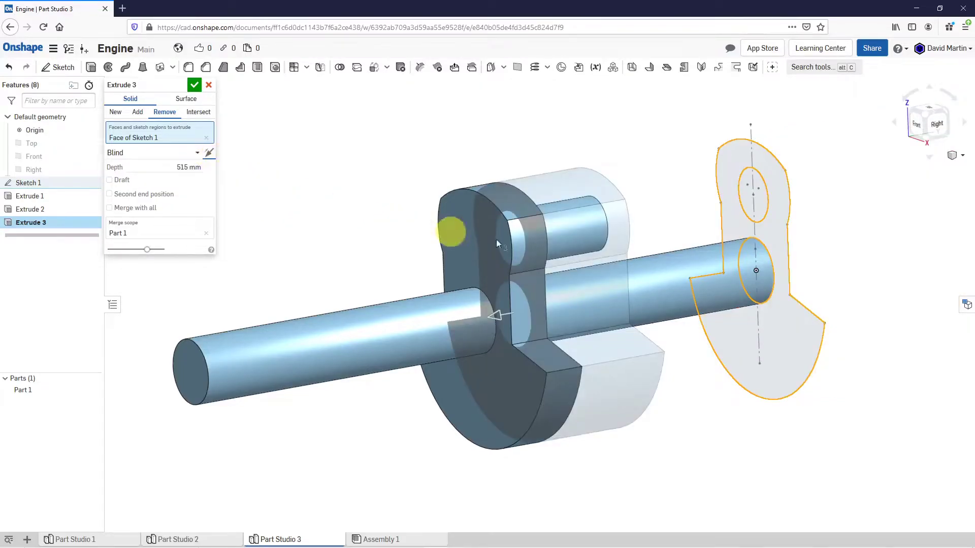
{"action": "mouse_move", "coordinate": [615, 307]}
{"action": "right_mouse_down"}
{"action": "mouse_move", "coordinate": [583, 302]}
{"action": "mouse_move", "coordinate": [599, 308]}
{"action": "right_mouse_up"}
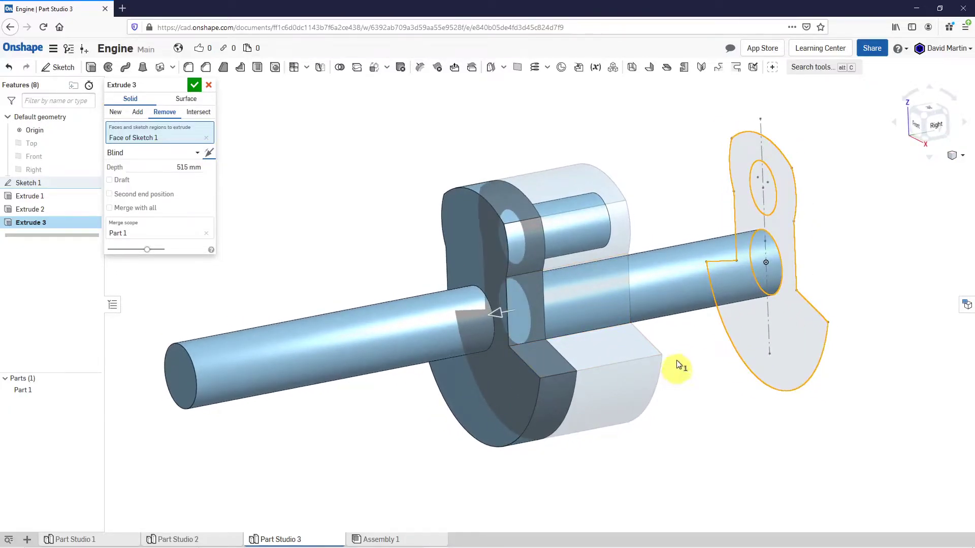
Add a blind second end position to the cut, offset toward the first end, with a depth of 415 mm
{"action": "left_click", "coordinate": [109, 194]}
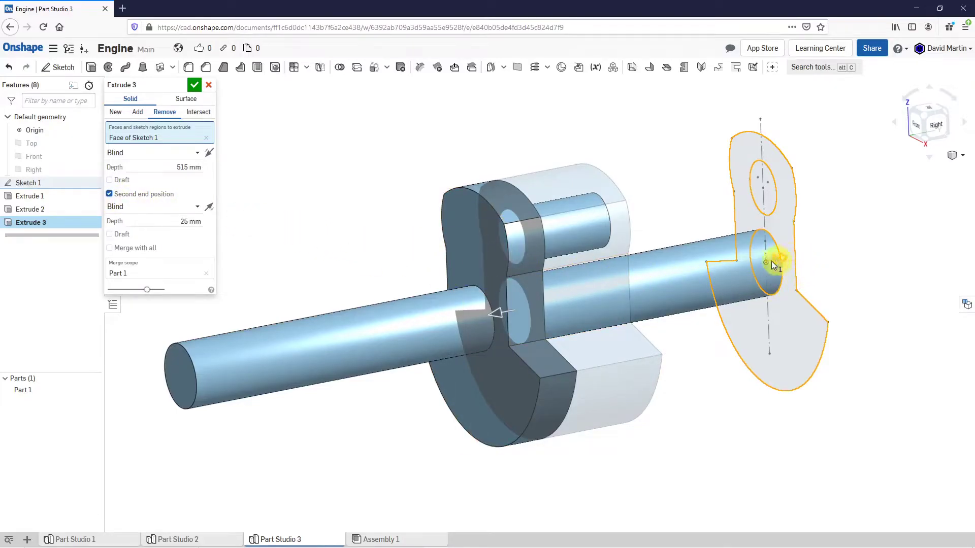
{"action": "left_click_drag", "start_coordinate": [772, 262], "coordinate": [642, 281]}
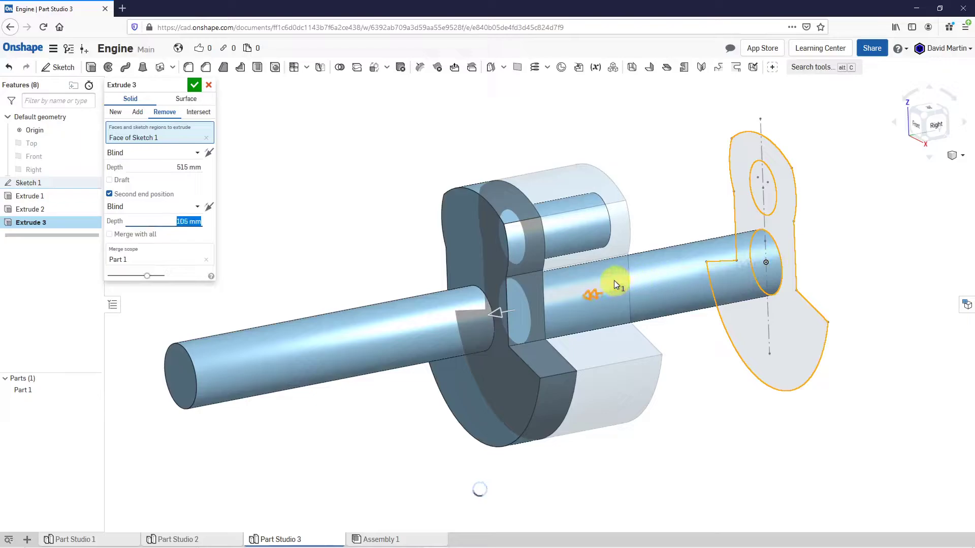
{"action": "left_click_drag", "start_coordinate": [586, 291], "coordinate": [565, 297]}
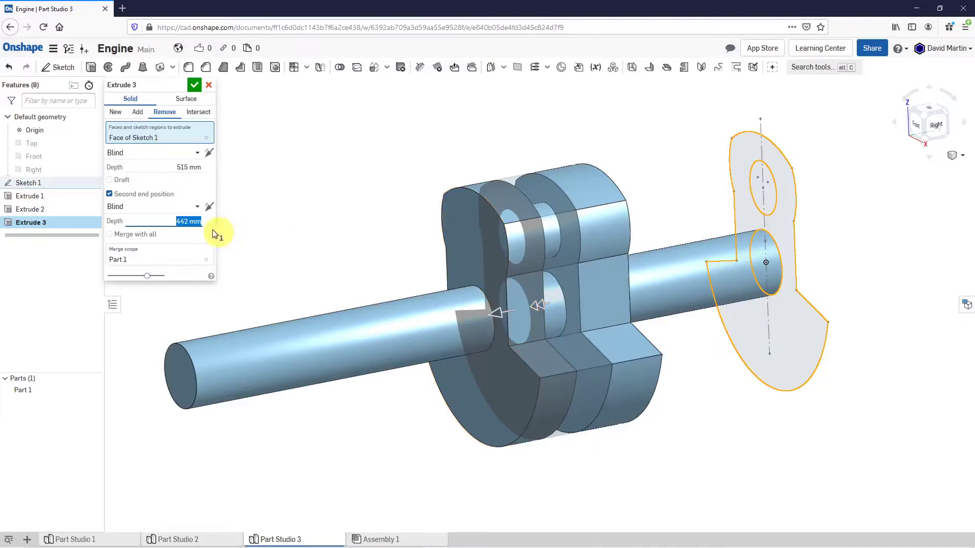
{"action": "double_click", "coordinate": [183, 222]}
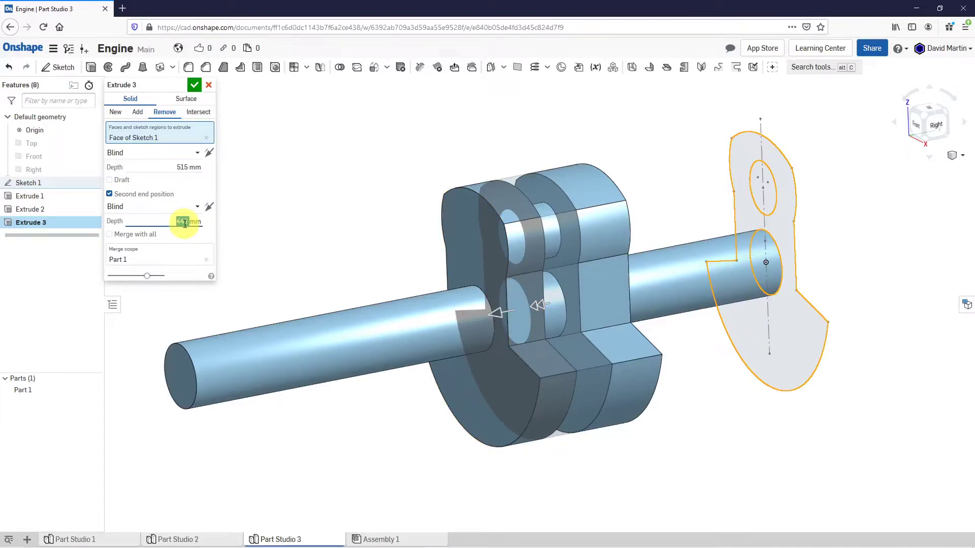
{"action": "type", "text": "415"}
{"action": "key", "text": "Return"}
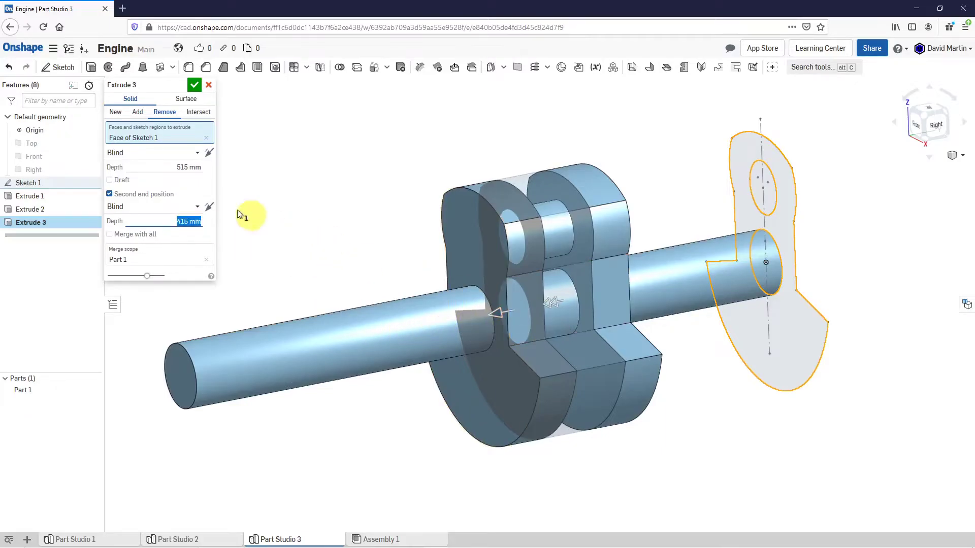
Cut both the shaft circle region and the surrounding web region, leaving out the upper crankpin circle, and accept the feature
{"action": "left_click", "coordinate": [185, 137]}
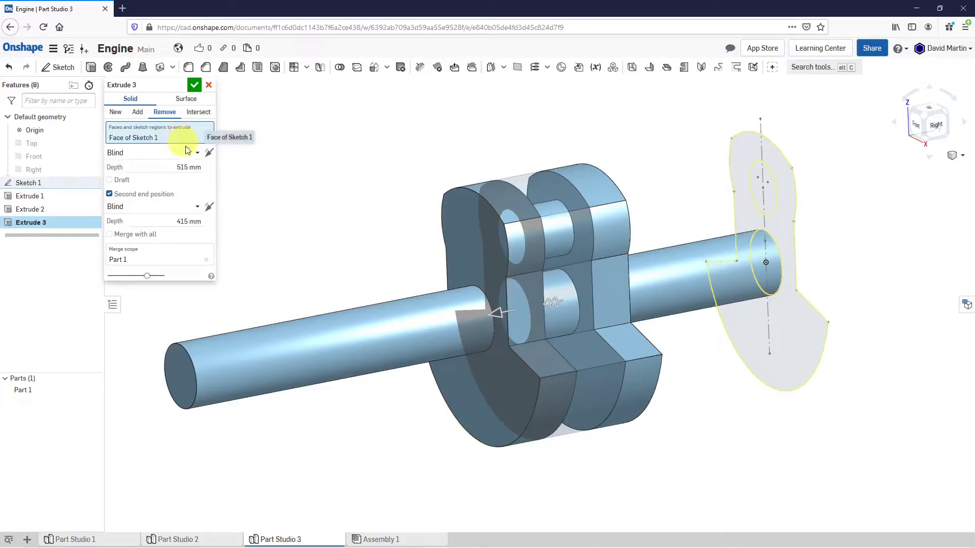
{"action": "left_click", "coordinate": [781, 266]}
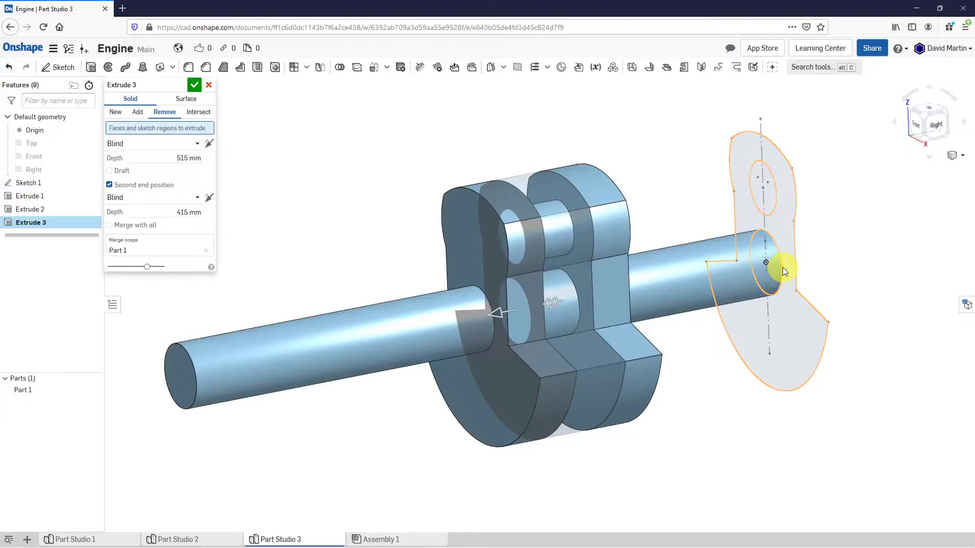
{"action": "scroll", "coordinate": [781, 267], "scroll_direction": "up", "scroll_amount": 3}
{"action": "right_click", "coordinate": [768, 231]}
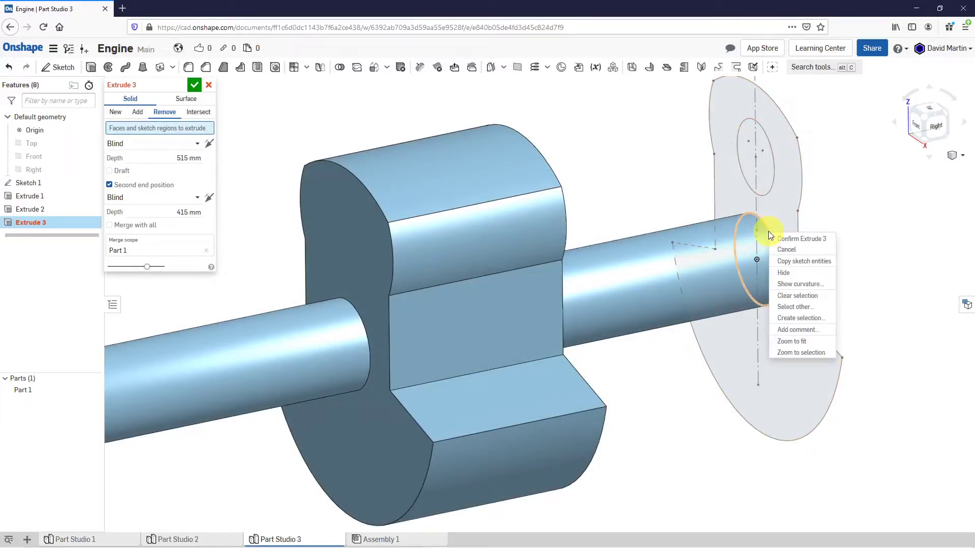
{"action": "left_click", "coordinate": [797, 307]}
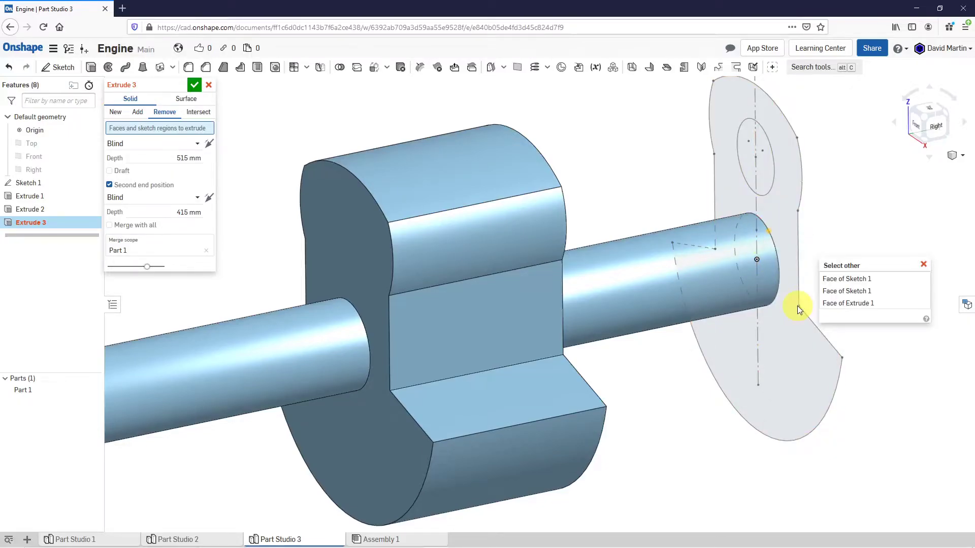
{"action": "left_click", "coordinate": [839, 291]}
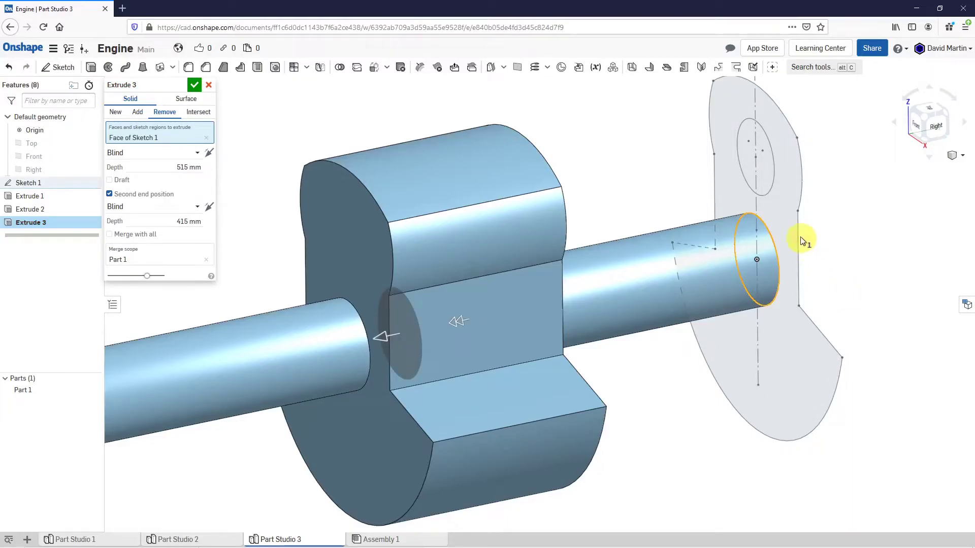
{"action": "left_click", "coordinate": [791, 212]}
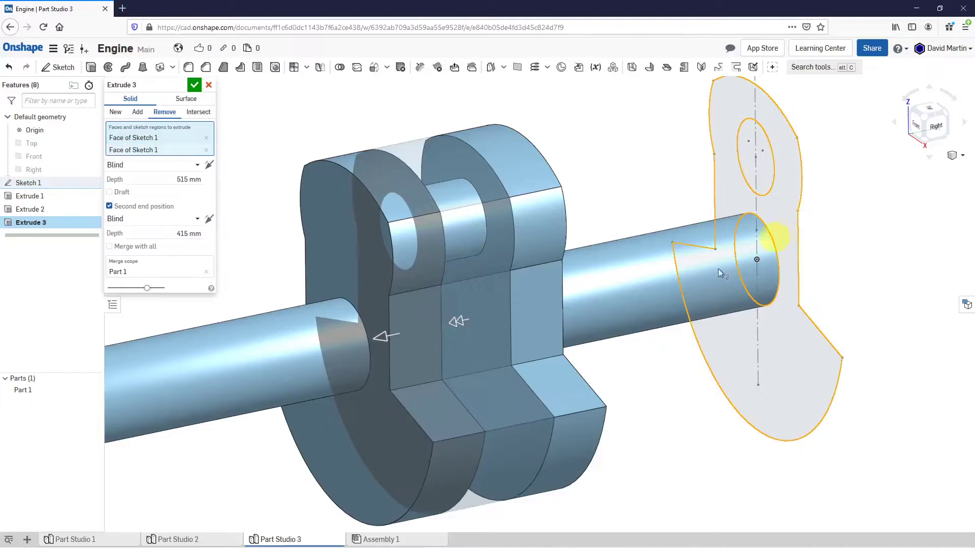
{"action": "mouse_move", "coordinate": [614, 273]}
{"action": "right_mouse_down"}
{"action": "mouse_move", "coordinate": [590, 266]}
{"action": "mouse_move", "coordinate": [628, 277]}
{"action": "right_mouse_up"}
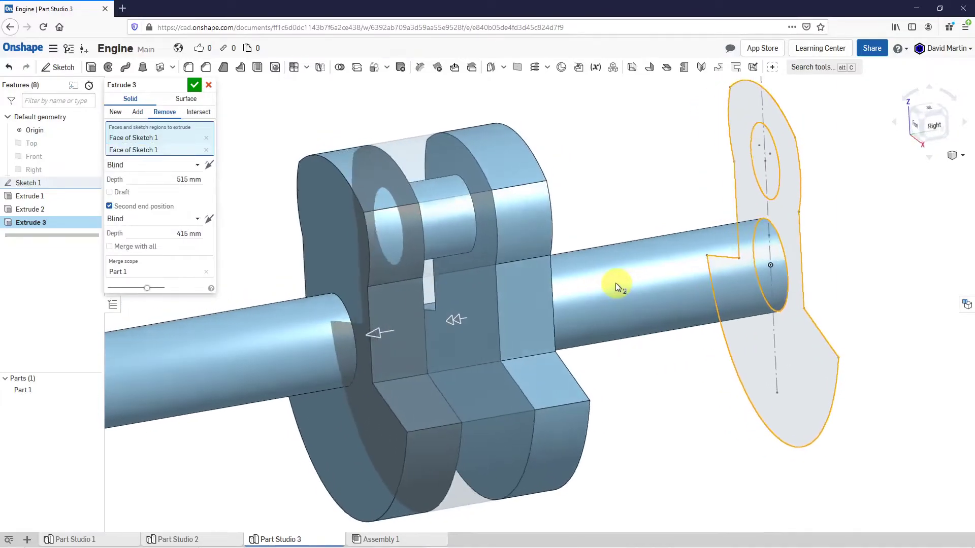
{"action": "scroll", "coordinate": [810, 305], "scroll_direction": "down", "scroll_amount": 3}
{"action": "right_click_drag", "start_coordinate": [809, 305], "coordinate": [740, 289]}
{"action": "mouse_move", "coordinate": [626, 306]}
{"action": "right_mouse_down"}
{"action": "mouse_move", "coordinate": [601, 302]}
{"action": "mouse_move", "coordinate": [629, 303]}
{"action": "right_mouse_up"}
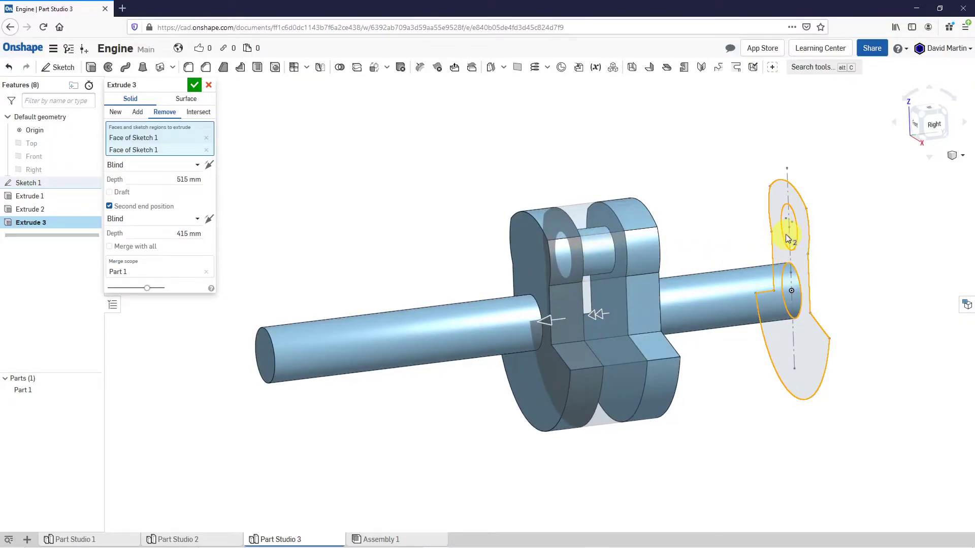
{"action": "left_click", "coordinate": [195, 85]}
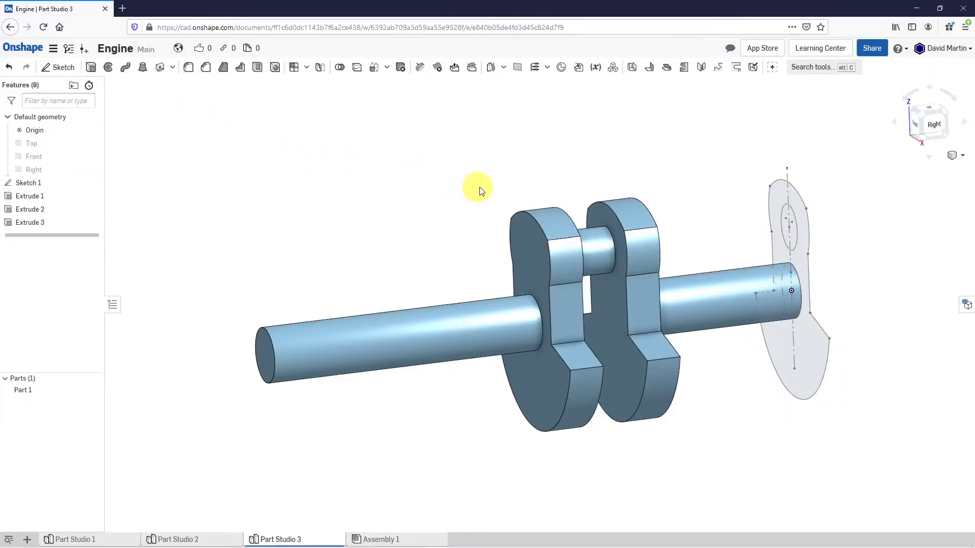
Hide Sketch 1 and show the Right plane in the model
{"action": "mouse_move", "coordinate": [480, 189]}
{"action": "right_mouse_down"}
{"action": "mouse_move", "coordinate": [435, 181]}
{"action": "mouse_move", "coordinate": [493, 186]}
{"action": "mouse_move", "coordinate": [504, 200]}
{"action": "mouse_move", "coordinate": [480, 199]}
{"action": "mouse_move", "coordinate": [477, 186]}
{"action": "mouse_move", "coordinate": [476, 199]}
{"action": "right_mouse_up"}
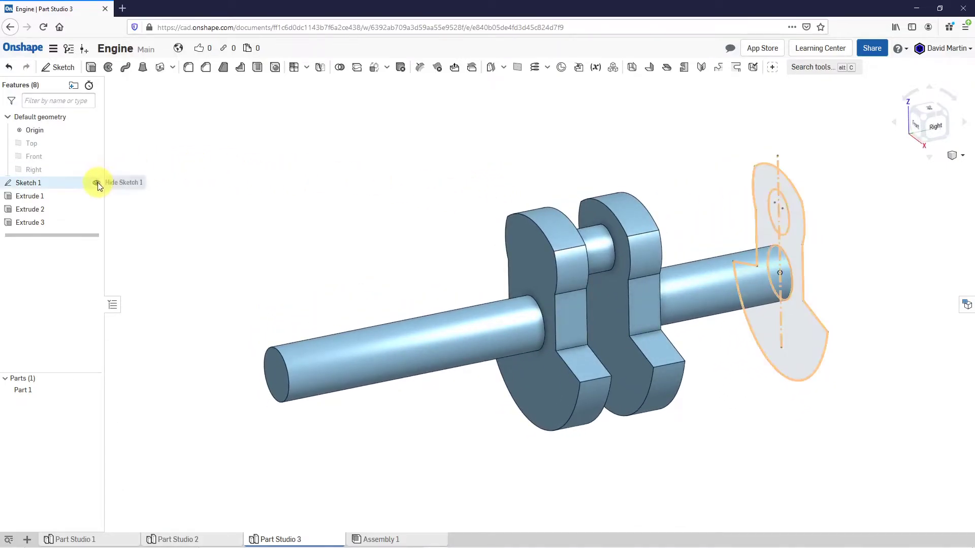
{"action": "left_click", "coordinate": [96, 183]}
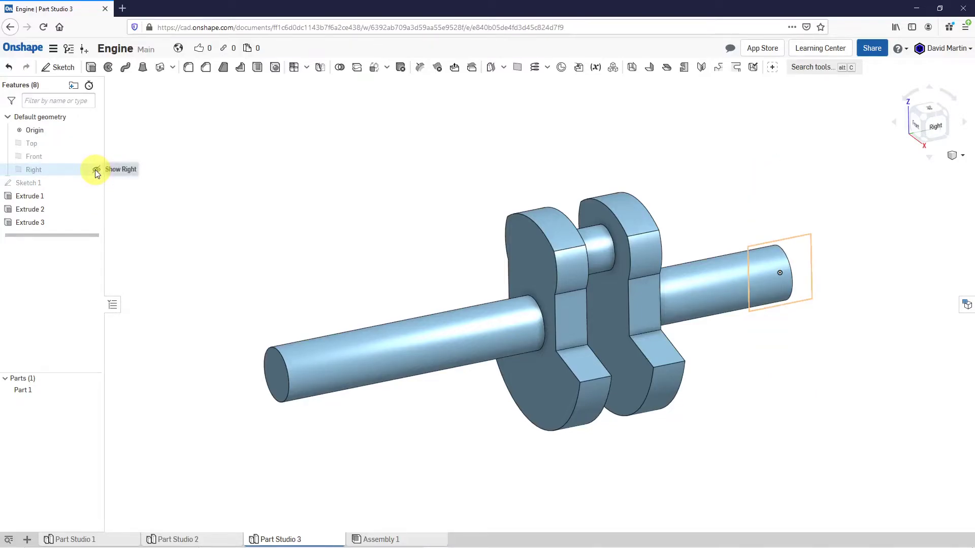
{"action": "left_click", "coordinate": [96, 170]}
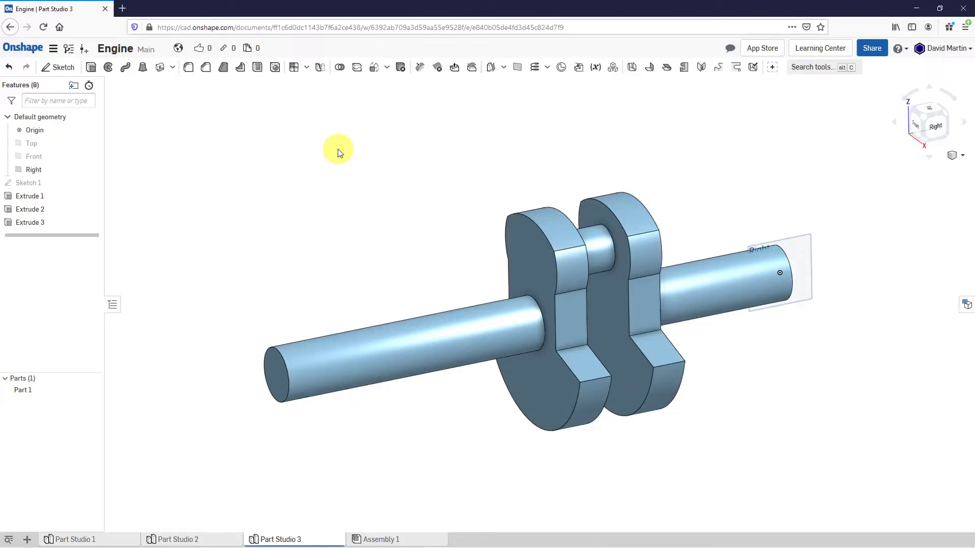
Start a new sketch on the Right plane and view it normal to the sketch plane
{"action": "left_click", "coordinate": [60, 67]}
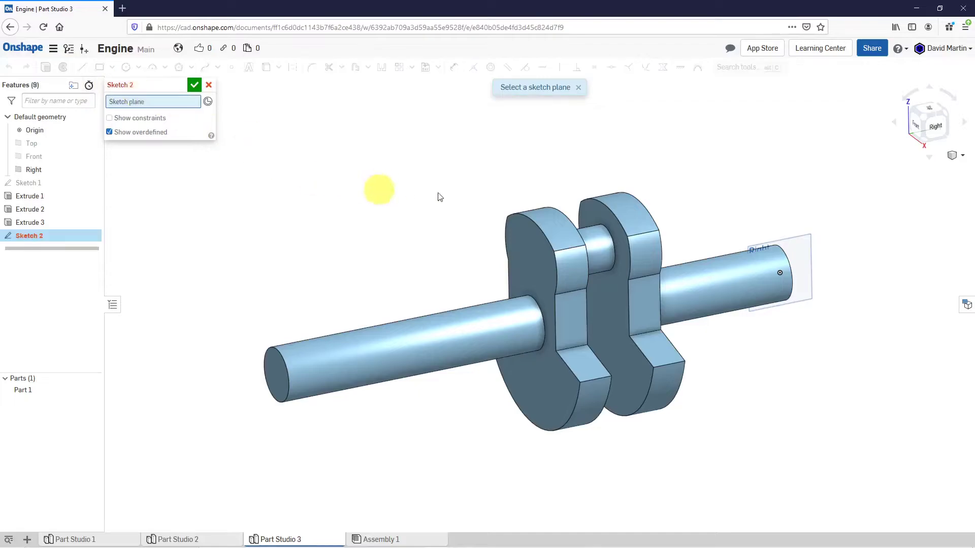
{"action": "left_click", "coordinate": [785, 241]}
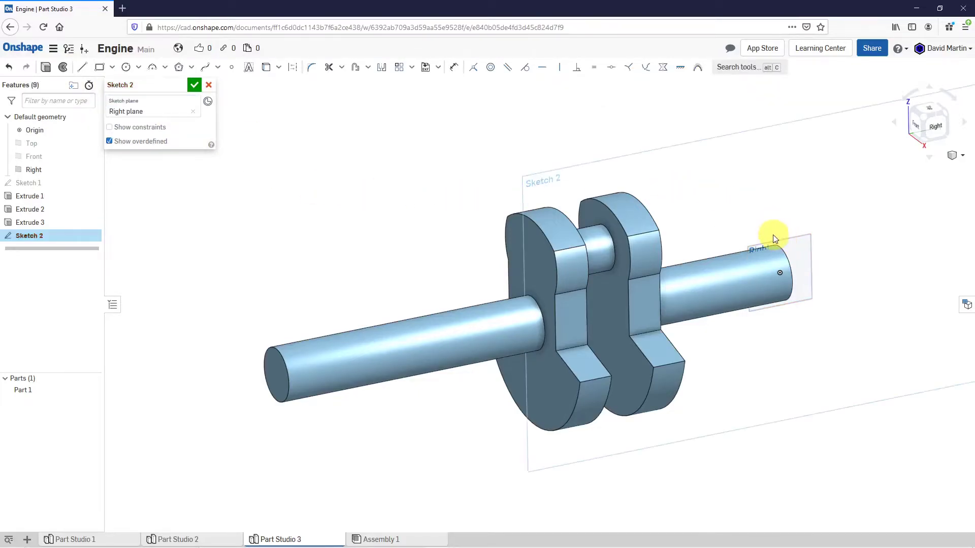
{"action": "right_click", "coordinate": [427, 175]}
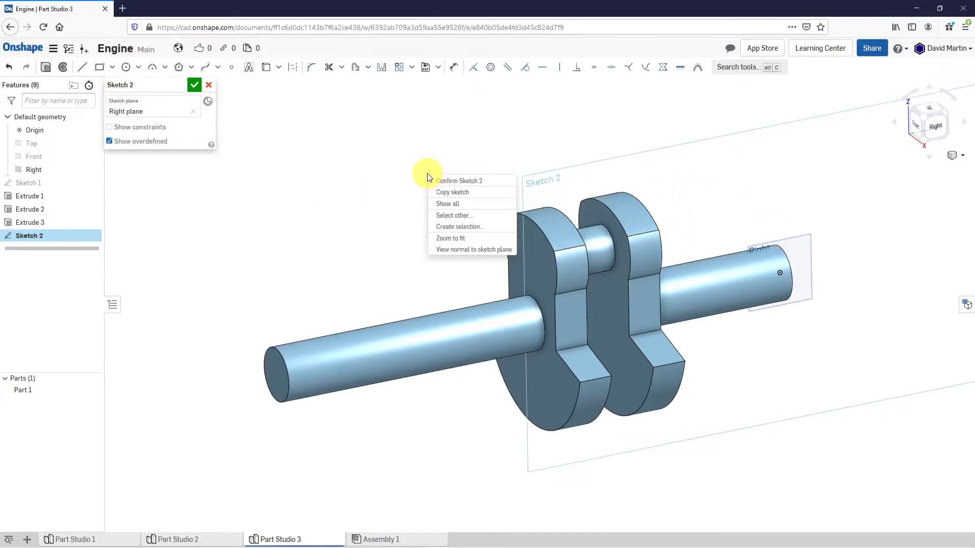
{"action": "left_click", "coordinate": [473, 248]}
{"action": "scroll", "coordinate": [731, 282], "scroll_direction": "down", "scroll_amount": 5}
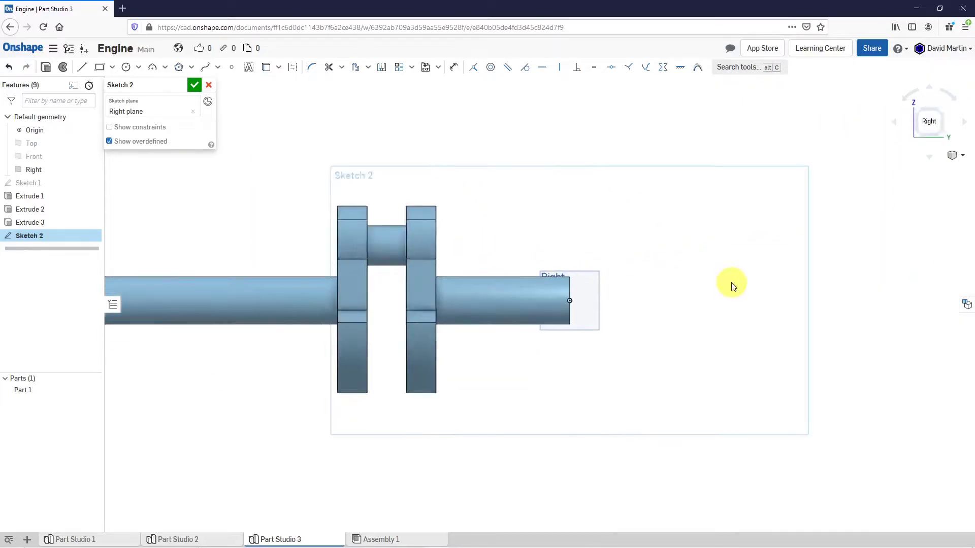
{"action": "scroll", "coordinate": [270, 288], "scroll_direction": "up", "scroll_amount": 3}
{"action": "scroll", "coordinate": [307, 297], "scroll_direction": "up", "scroll_amount": 2}
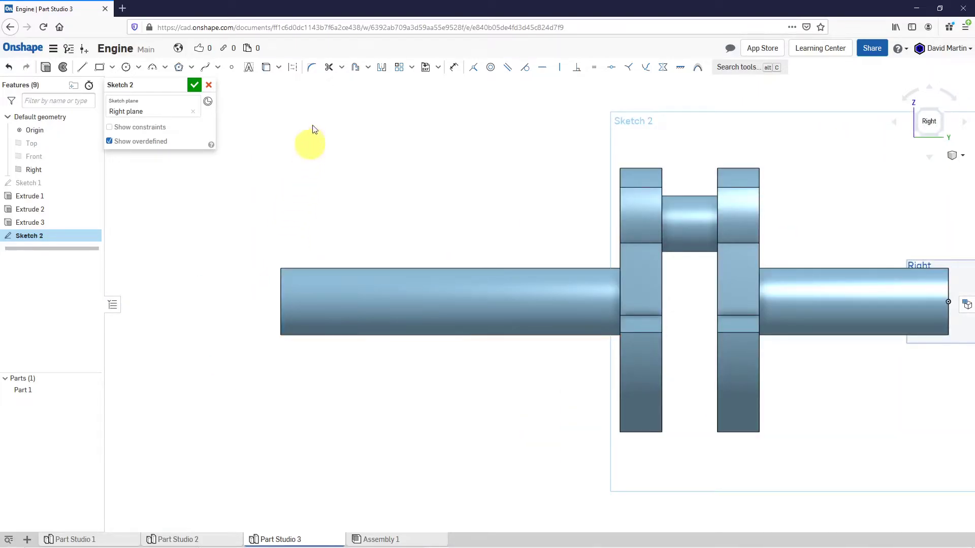
Sketch a horizontal construction centerline about 1486 mm long along the shaft axis, extending past both shaft ends
{"action": "left_click", "coordinate": [293, 68]}
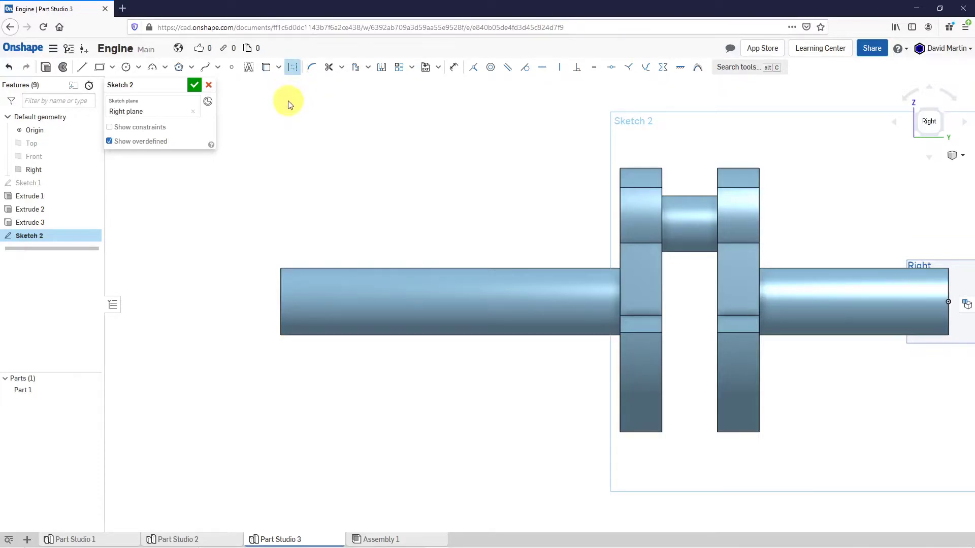
{"action": "left_click", "coordinate": [82, 67]}
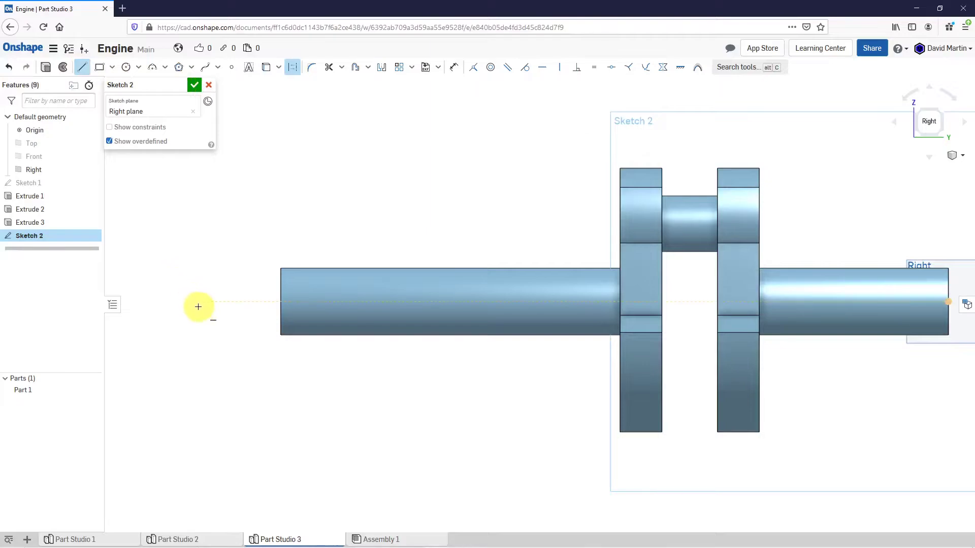
{"action": "left_click", "coordinate": [203, 301]}
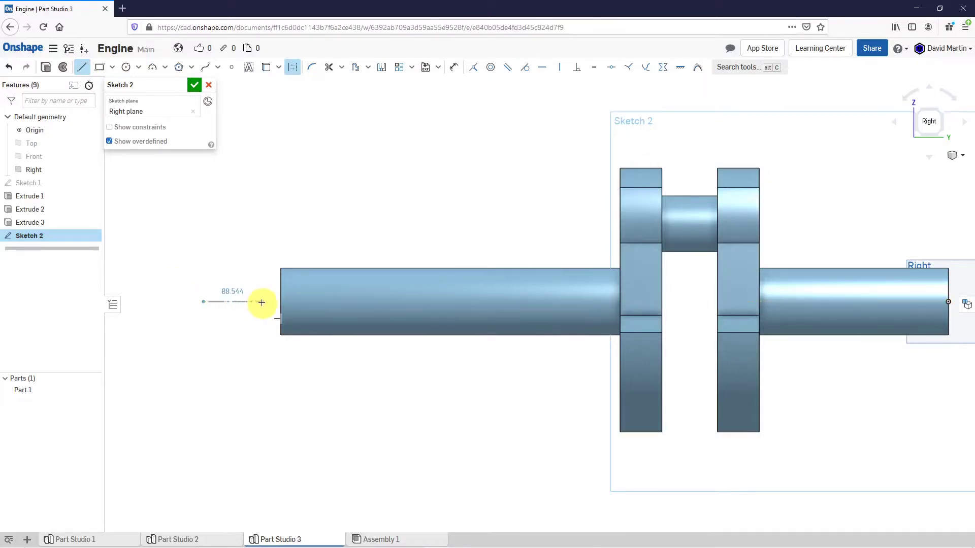
{"action": "scroll", "coordinate": [260, 300], "scroll_direction": "down", "scroll_amount": 3}
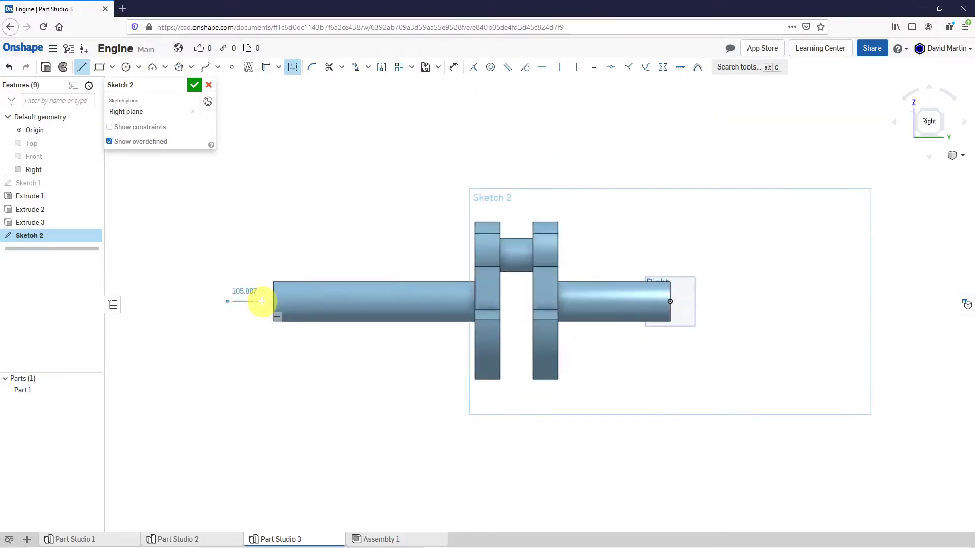
{"action": "left_click", "coordinate": [718, 303]}
{"action": "right_click", "coordinate": [691, 220]}
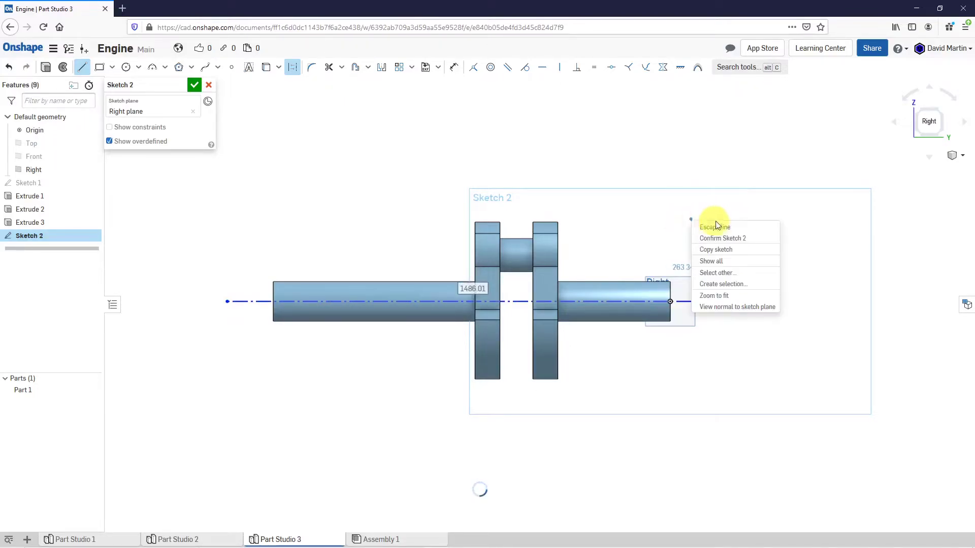
{"action": "left_click", "coordinate": [716, 227]}
Sketch a closed four-line profile on the longer shaft's upper half: about 131 mm inner line, 136 mm slope, 265 mm outer line and 28 mm end line
{"action": "scroll", "coordinate": [235, 294], "scroll_direction": "up", "scroll_amount": 3}
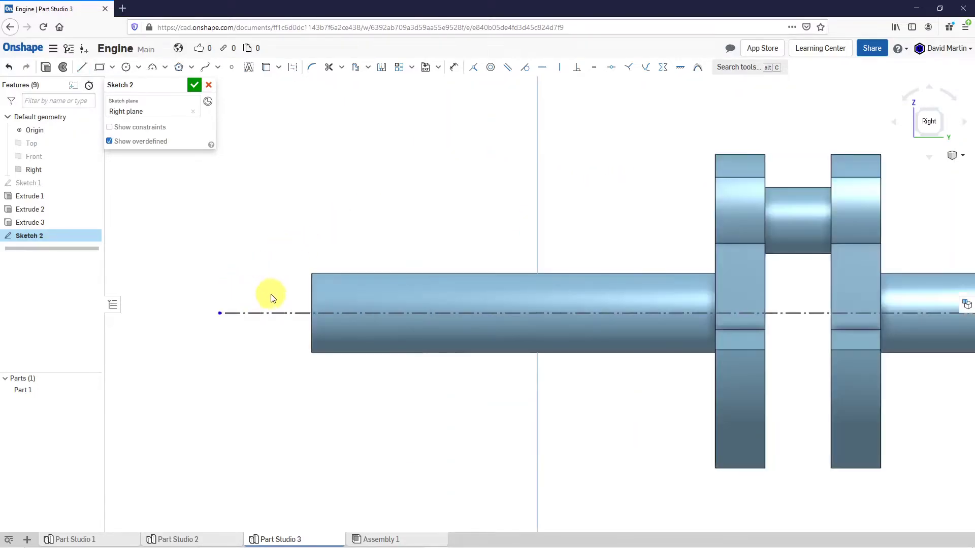
{"action": "scroll", "coordinate": [307, 303], "scroll_direction": "up", "scroll_amount": 2}
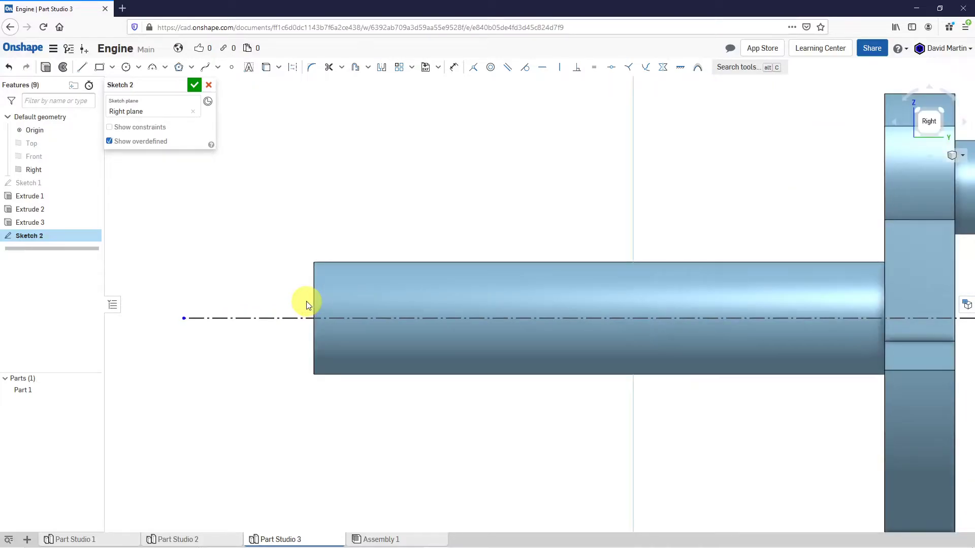
{"action": "left_click", "coordinate": [80, 68]}
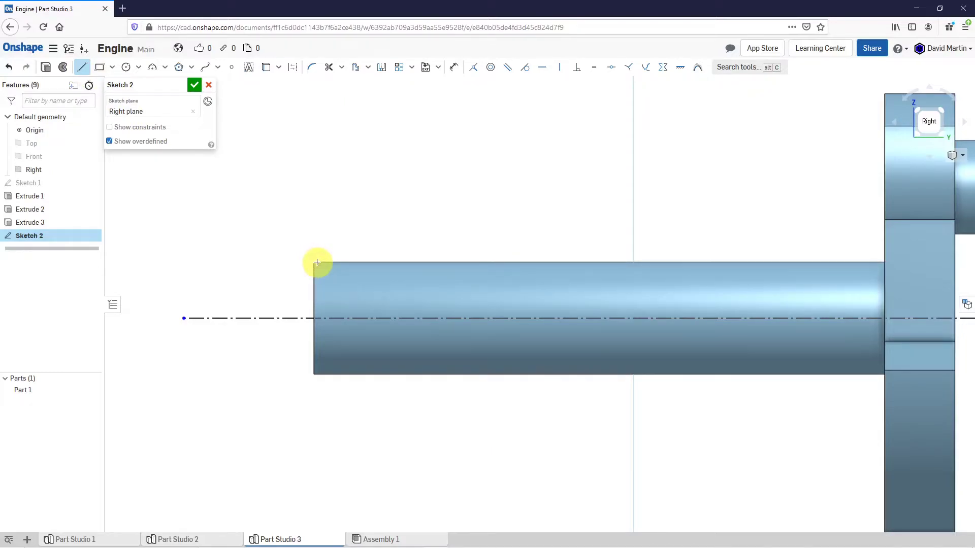
{"action": "left_click", "coordinate": [314, 288]}
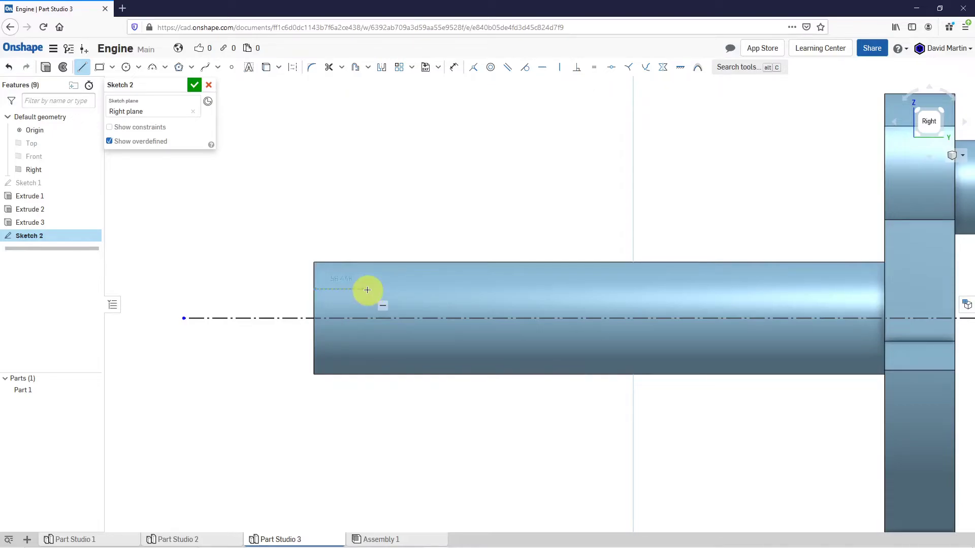
{"action": "left_click", "coordinate": [437, 290]}
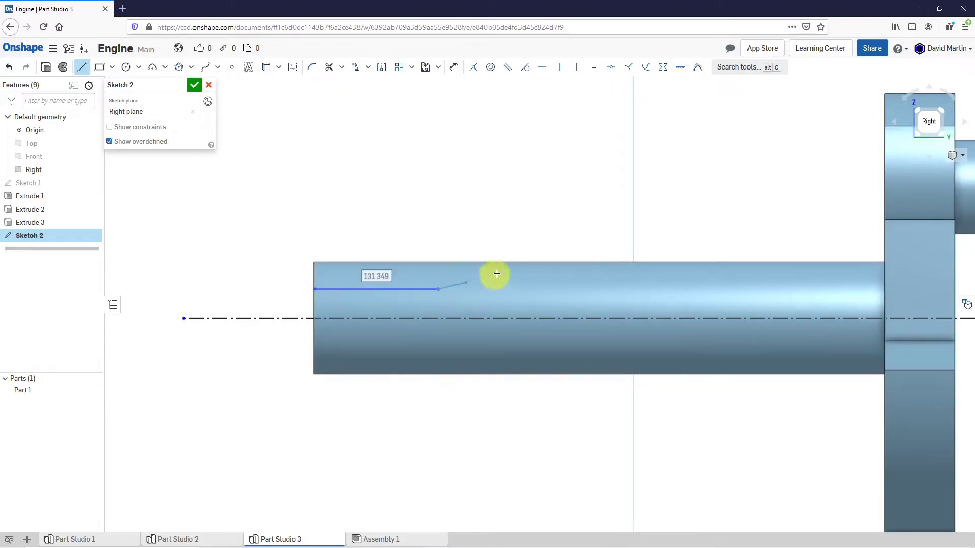
{"action": "left_click", "coordinate": [562, 263]}
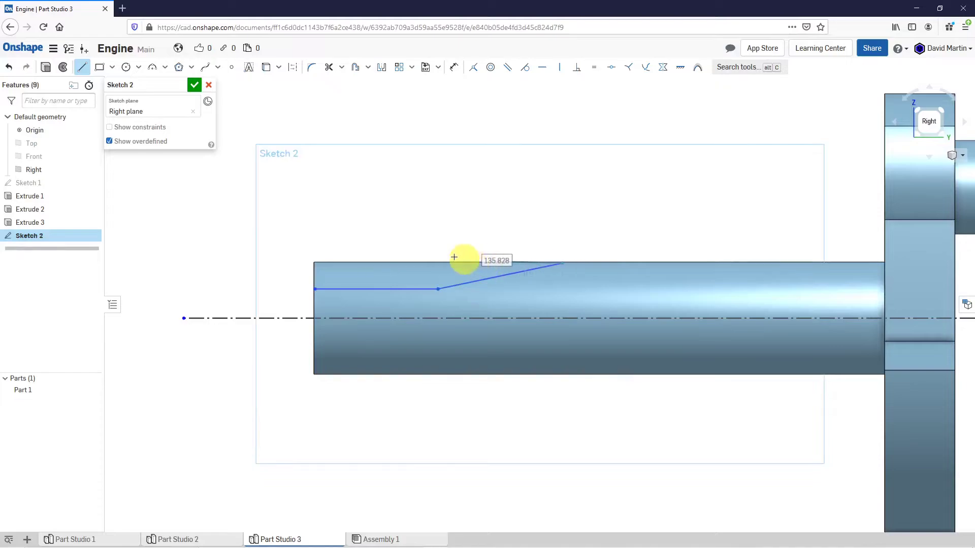
{"action": "left_click", "coordinate": [314, 263]}
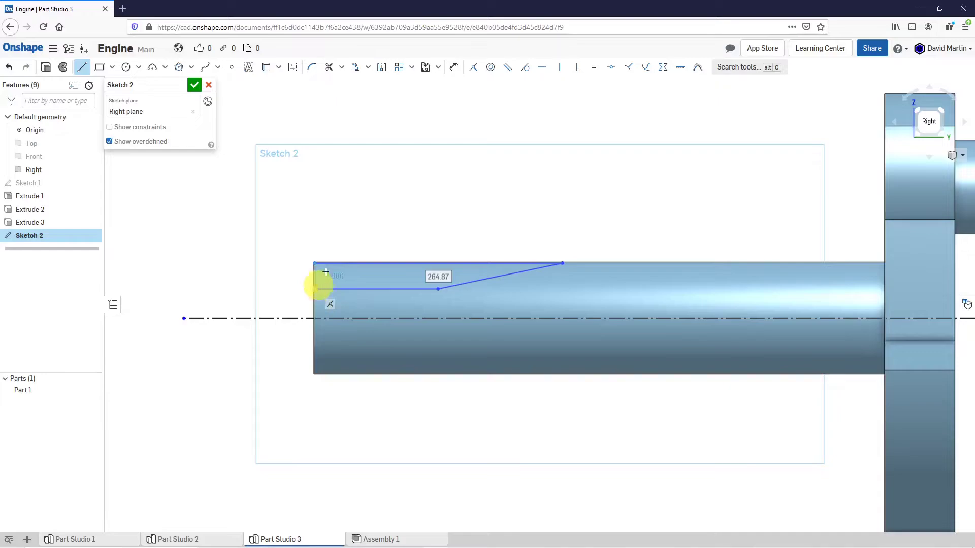
{"action": "left_click", "coordinate": [315, 288]}
{"action": "right_click", "coordinate": [340, 234]}
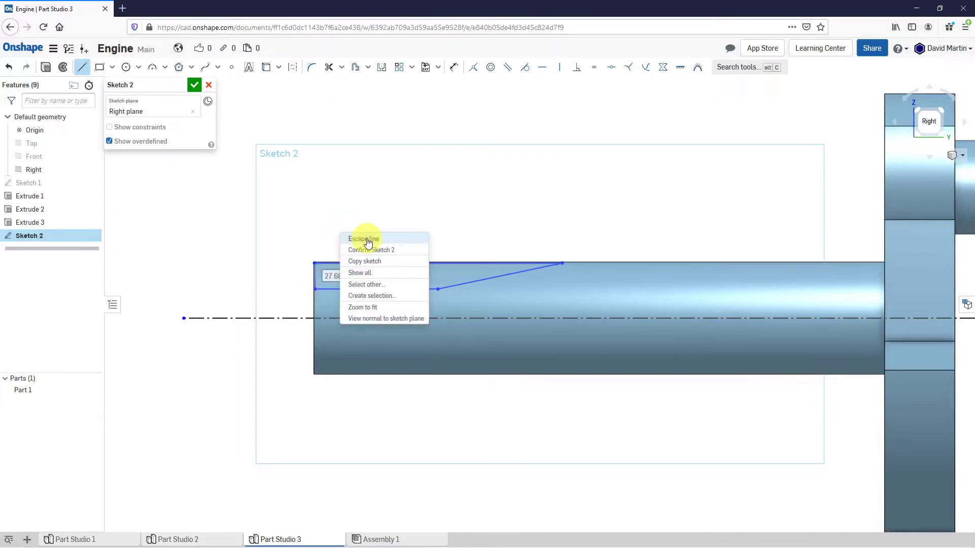
{"action": "left_click", "coordinate": [355, 239]}
Constrain the profile's short end line to be vertical and coincident with the shaft's end edge
{"action": "scroll", "coordinate": [320, 279], "scroll_direction": "up", "scroll_amount": 5}
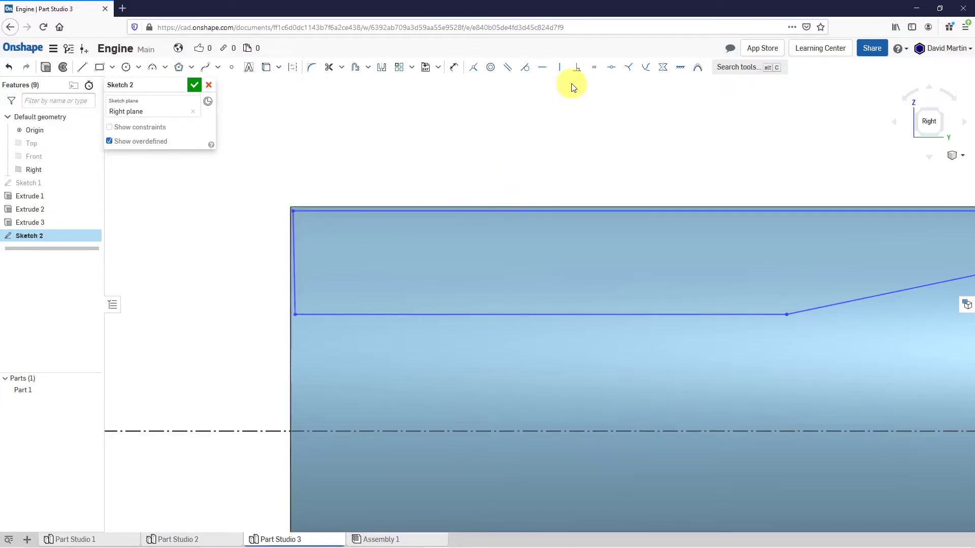
{"action": "left_click", "coordinate": [559, 68]}
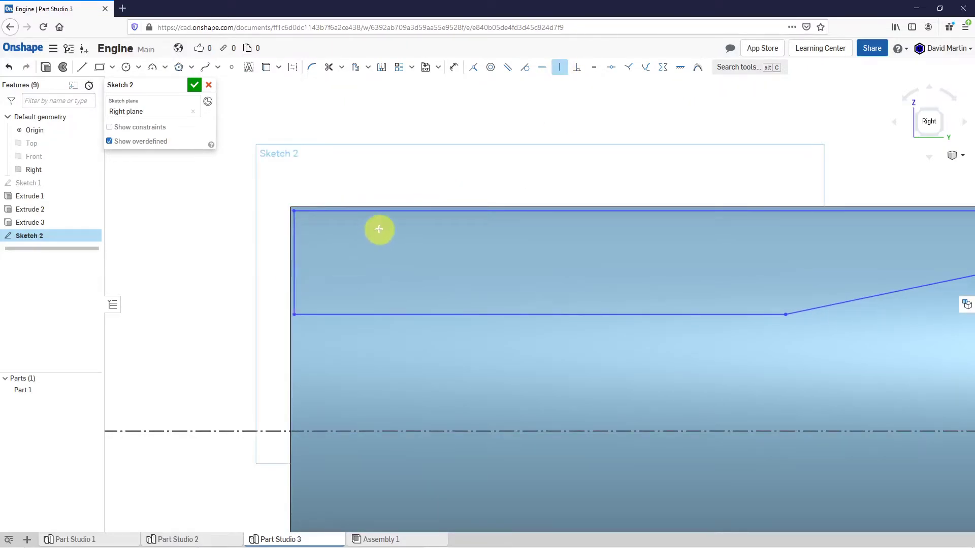
{"action": "left_click", "coordinate": [473, 69]}
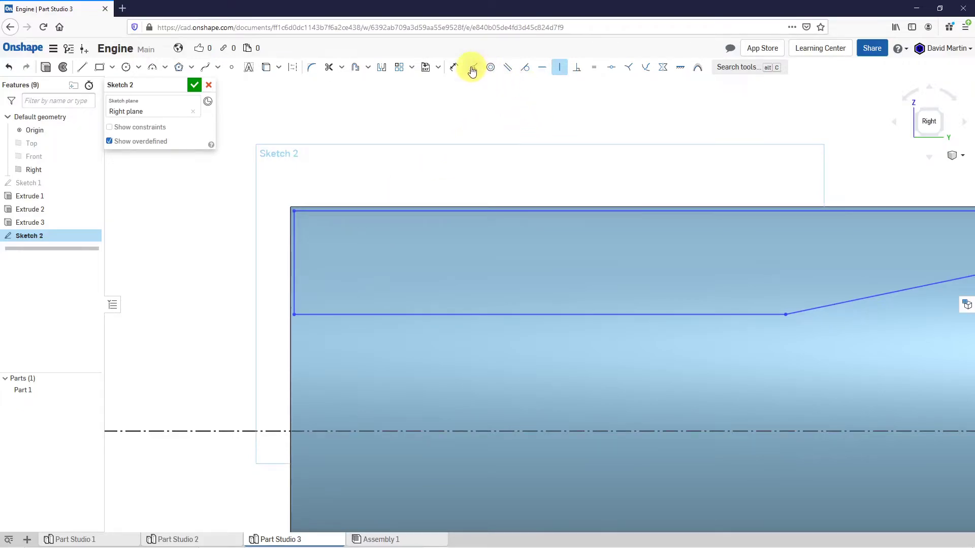
{"action": "left_click", "coordinate": [295, 265]}
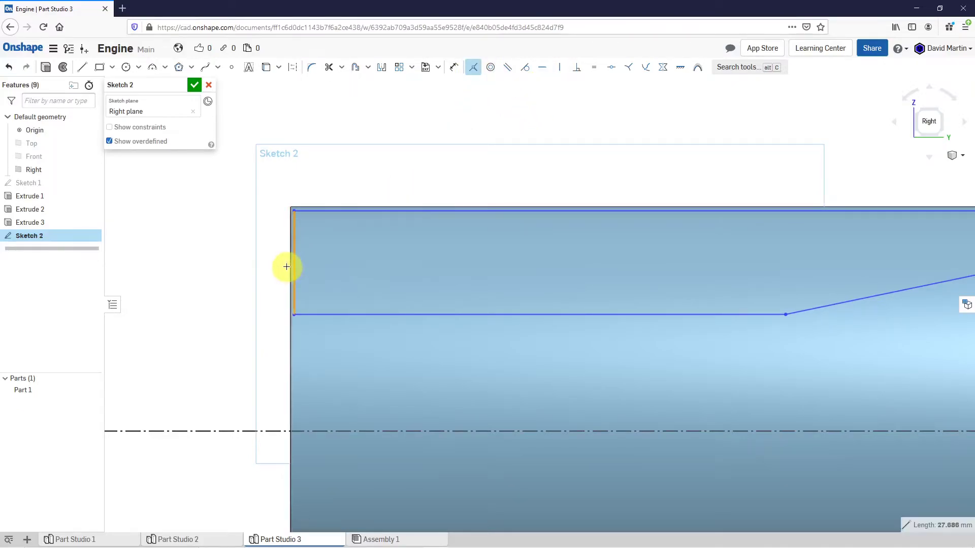
{"action": "left_click", "coordinate": [291, 267]}
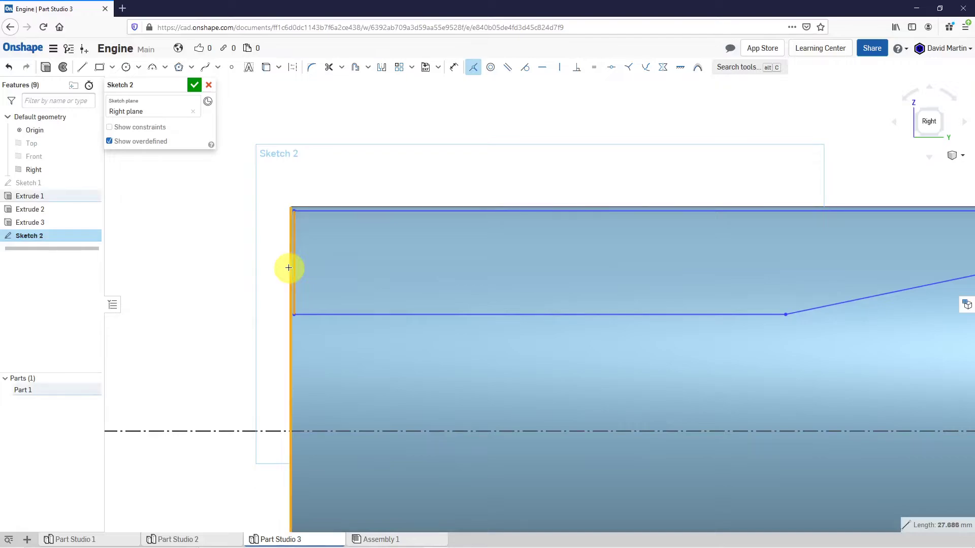
{"action": "left_click", "coordinate": [378, 206]}
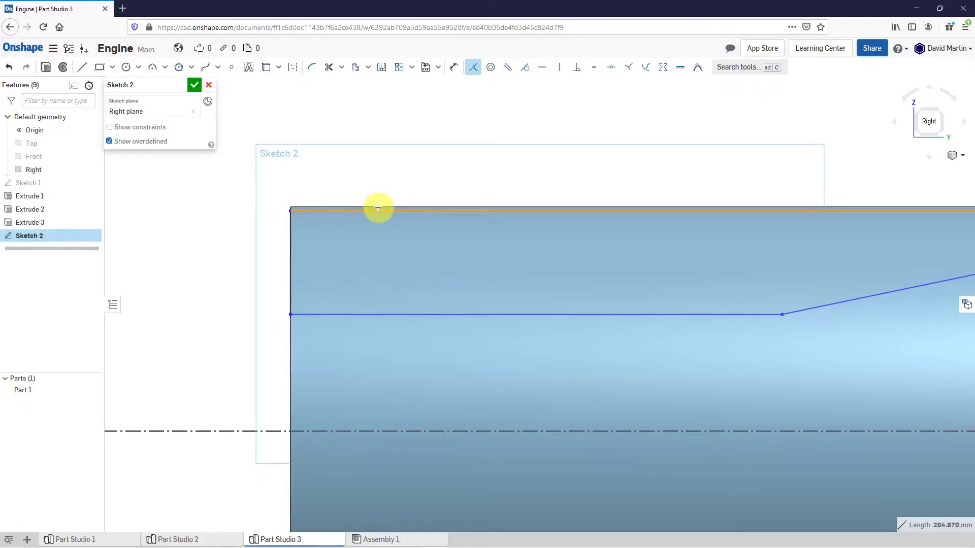
{"action": "right_click", "coordinate": [378, 181]}
{"action": "left_click", "coordinate": [422, 191]}
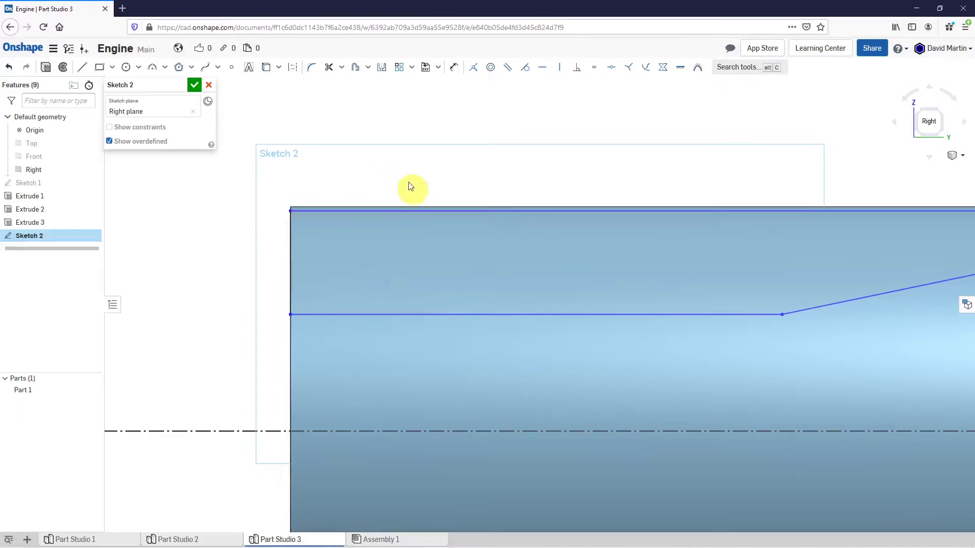
Dimension the profile's inner horizontal line to a length of 205 mm
{"action": "scroll", "coordinate": [306, 197], "scroll_direction": "down", "scroll_amount": 3}
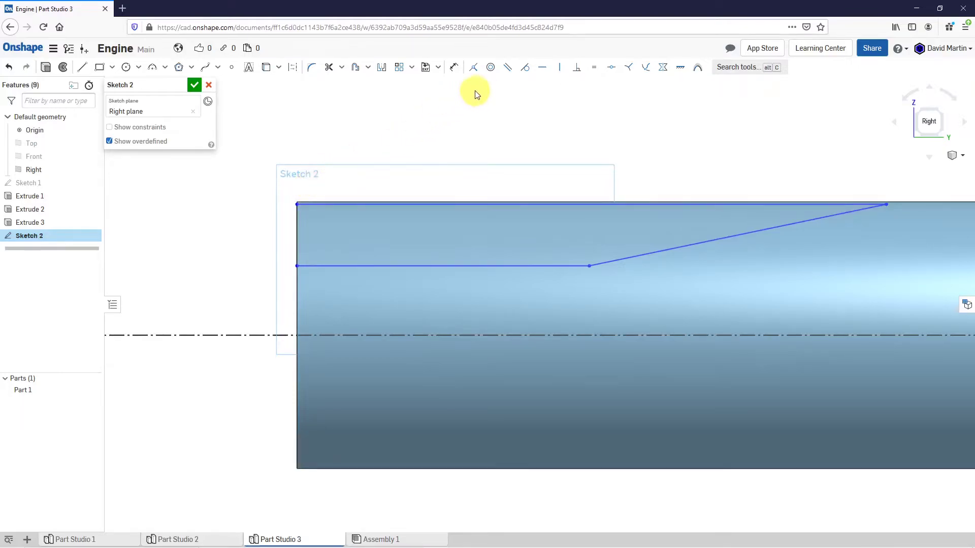
{"action": "left_click", "coordinate": [454, 67]}
{"action": "left_click", "coordinate": [428, 256]}
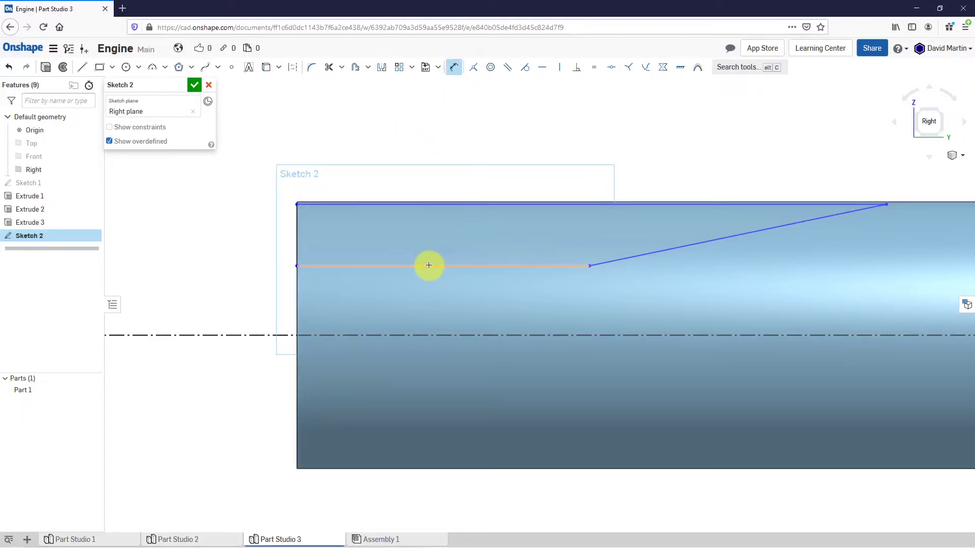
{"action": "left_click", "coordinate": [431, 172]}
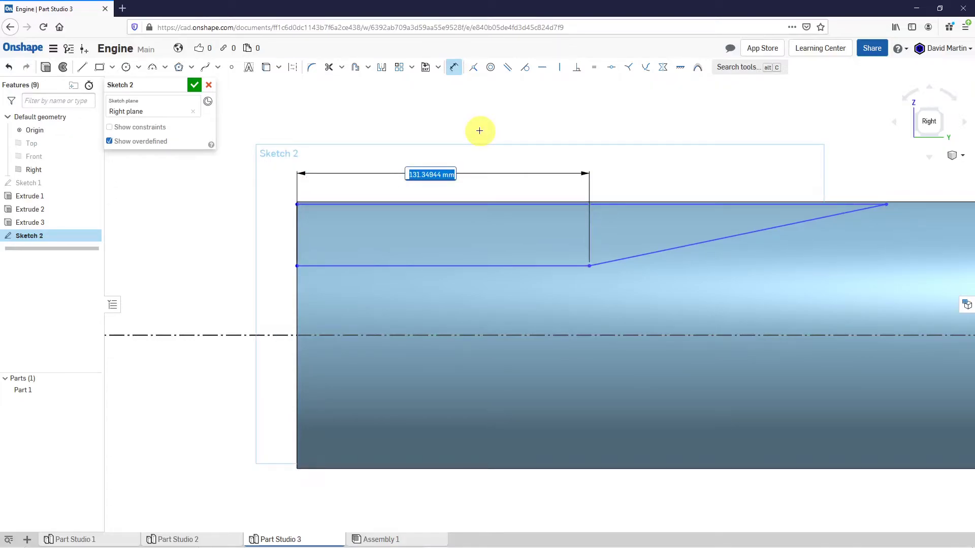
{"action": "type", "text": "205"}
{"action": "key", "text": "Return"}
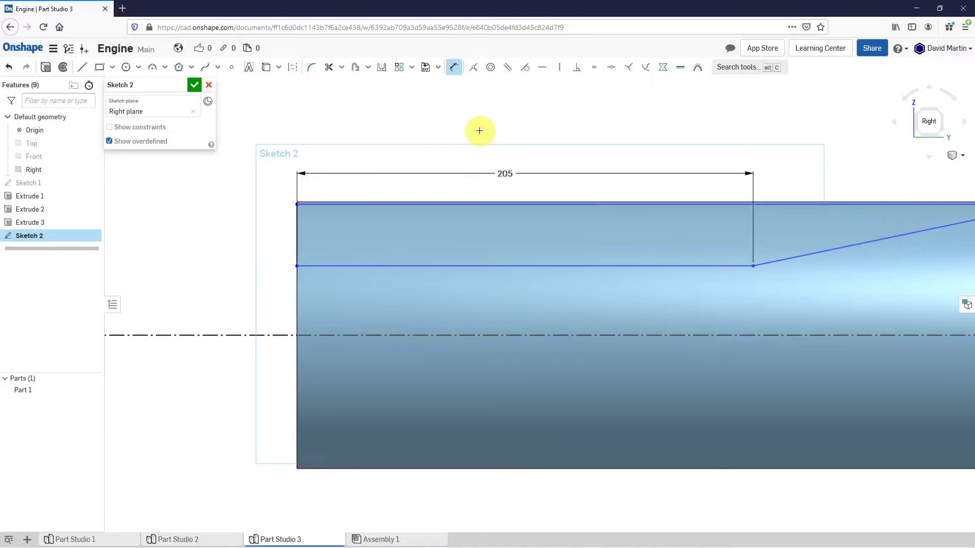
Dimension the profile's outer horizontal line to a length of 325 mm
{"action": "scroll", "coordinate": [262, 304], "scroll_direction": "down", "scroll_amount": 3}
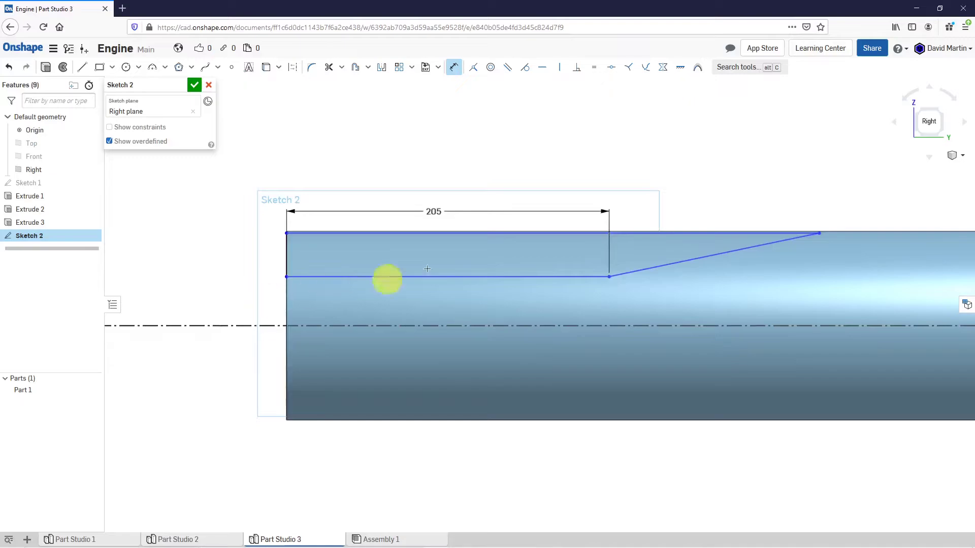
{"action": "left_click", "coordinate": [629, 234]}
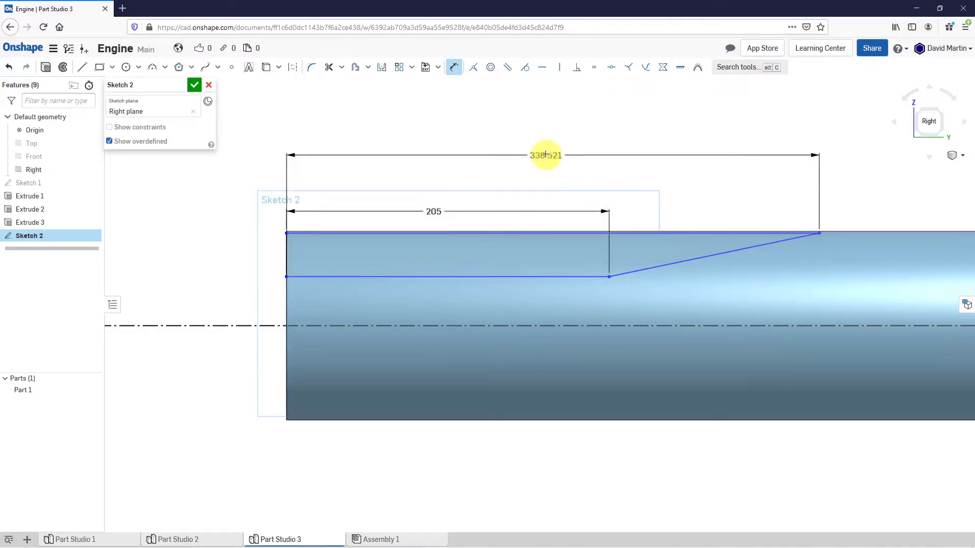
{"action": "left_click", "coordinate": [551, 154]}
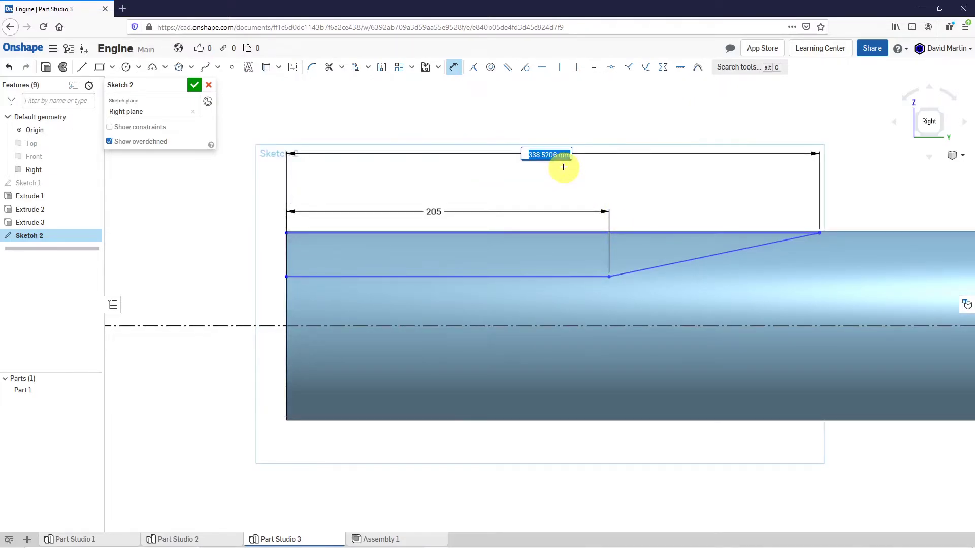
{"action": "type", "text": "325"}
{"action": "key", "text": "Return"}
Add a 120 mm diameter dimension from the profile's outer horizontal line about the construction centerline
{"action": "scroll", "coordinate": [692, 294], "scroll_direction": "down", "scroll_amount": 3}
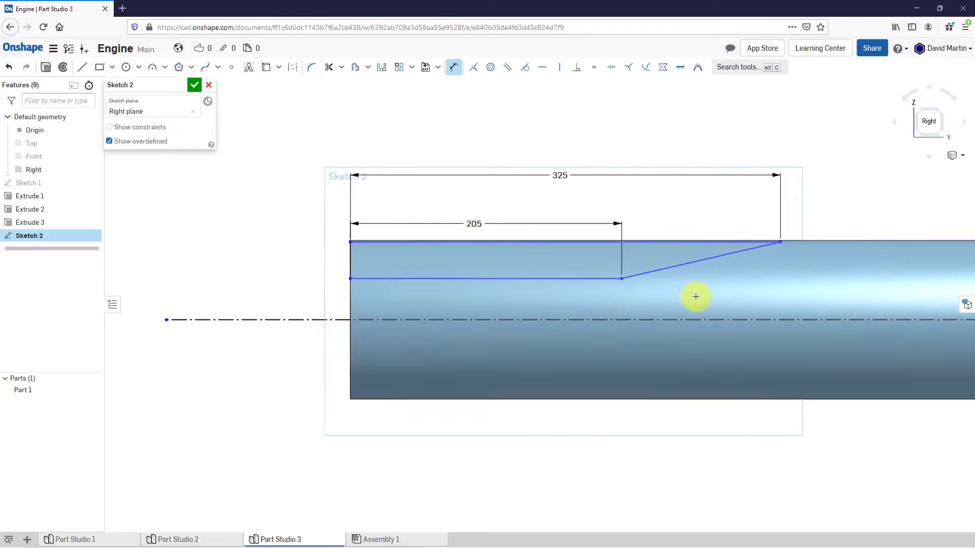
{"action": "scroll", "coordinate": [405, 294], "scroll_direction": "up", "scroll_amount": 1}
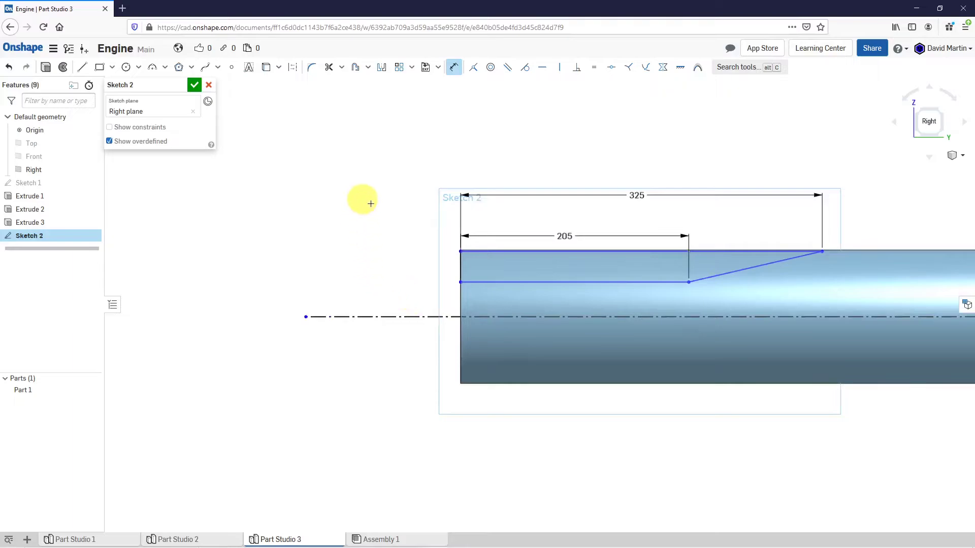
{"action": "left_click", "coordinate": [498, 250]}
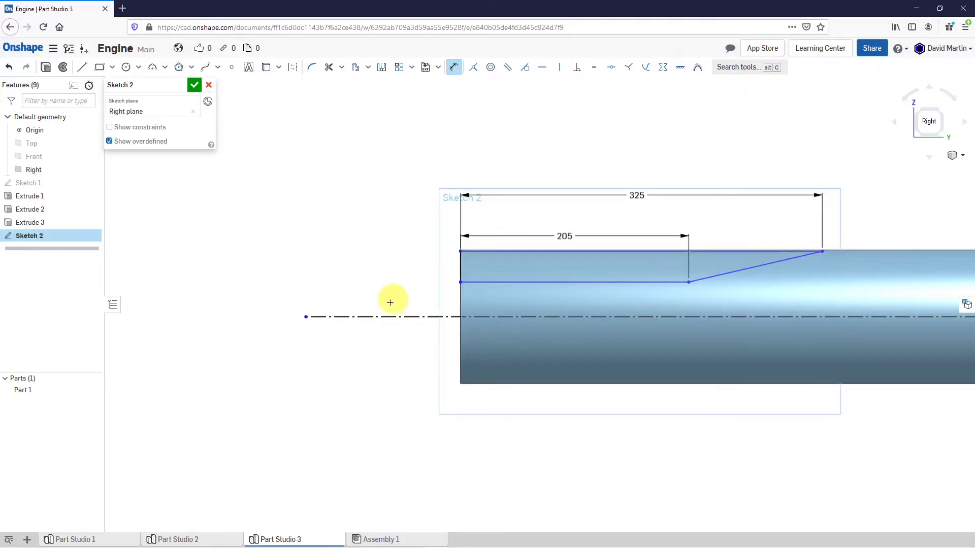
{"action": "left_click", "coordinate": [383, 316]}
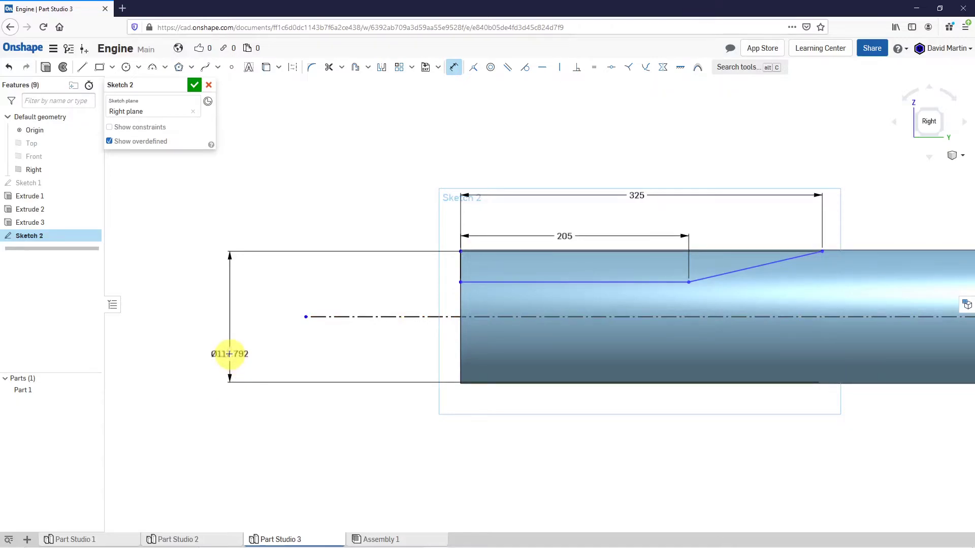
{"action": "left_click", "coordinate": [231, 355]}
{"action": "type", "text": "120"}
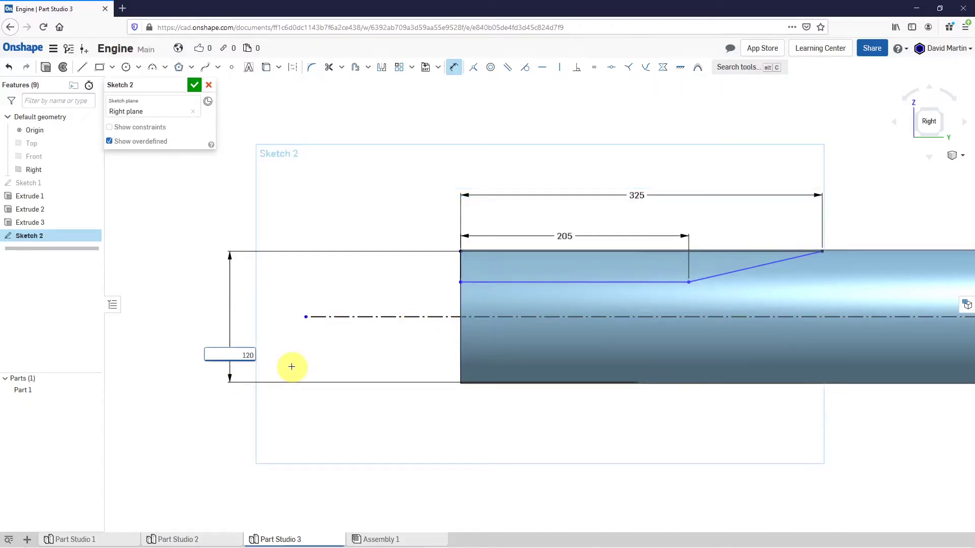
{"action": "key", "text": "Return"}
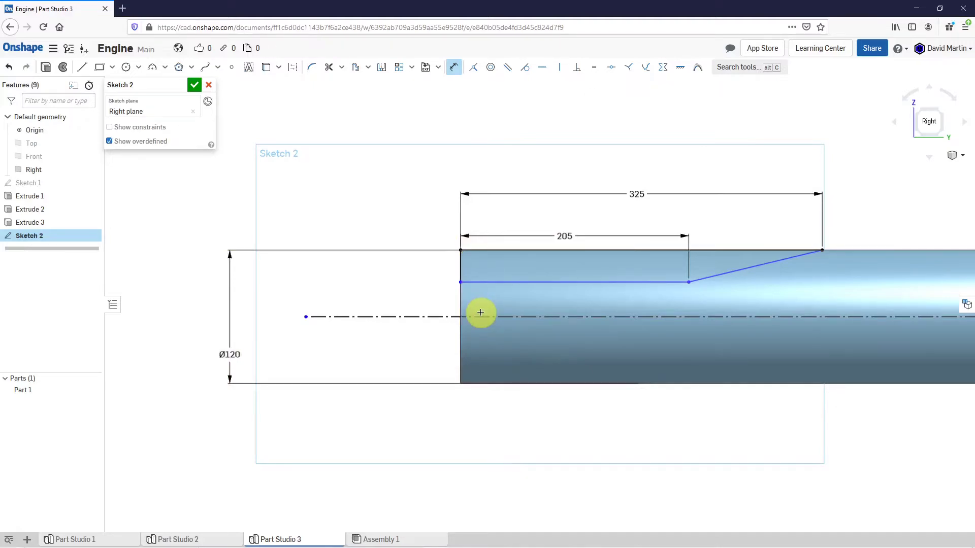
Add an 80 mm diameter dimension from the tapered profile's inner horizontal line about the construction centerline
{"action": "left_click", "coordinate": [483, 282]}
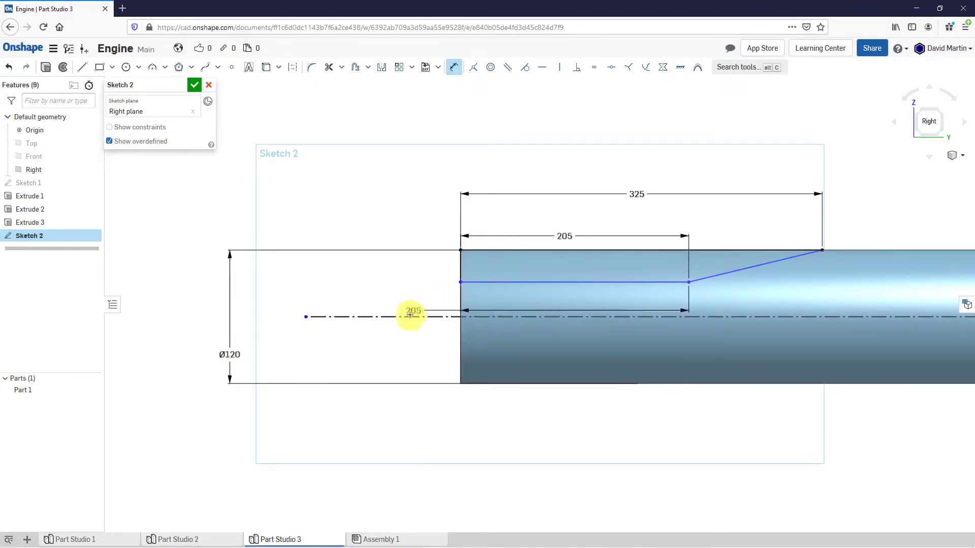
{"action": "left_click", "coordinate": [408, 318]}
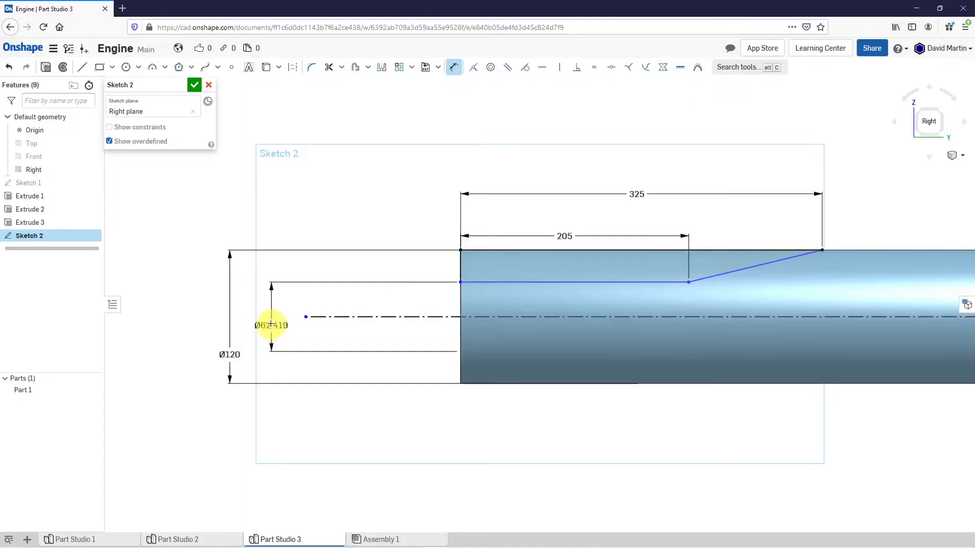
{"action": "left_click", "coordinate": [271, 325]}
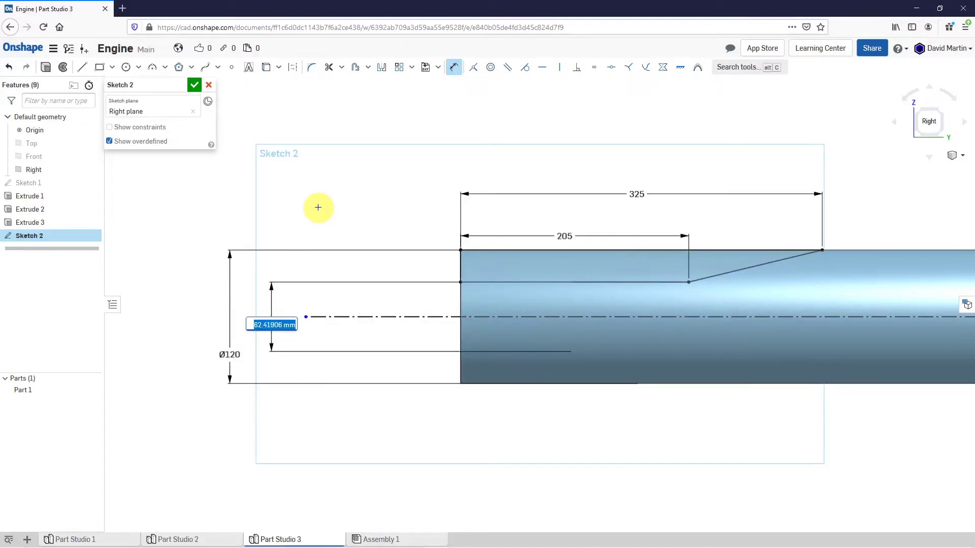
{"action": "type", "text": "80"}
{"action": "key", "text": "Return"}
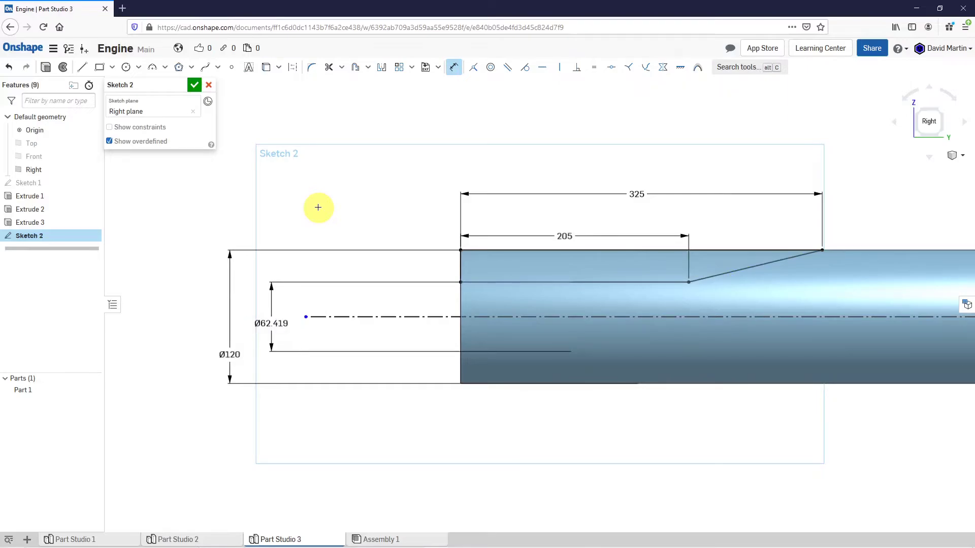
Sketch a corner rectangle about 108 mm by 21 mm at the shorter shaft's upper edge, ending on the shaft's end edge
{"action": "scroll", "coordinate": [365, 294], "scroll_direction": "down", "scroll_amount": 5}
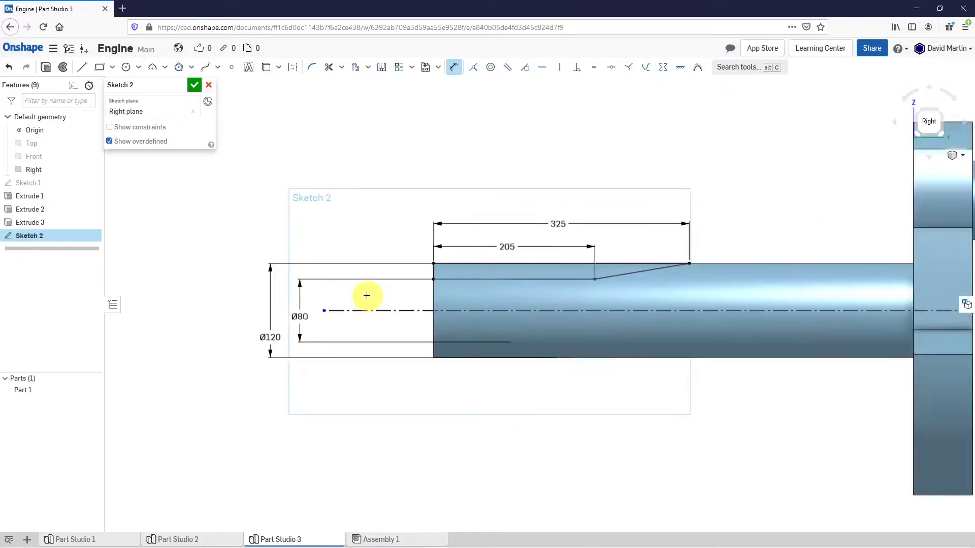
{"action": "scroll", "coordinate": [645, 294], "scroll_direction": "up", "scroll_amount": 9}
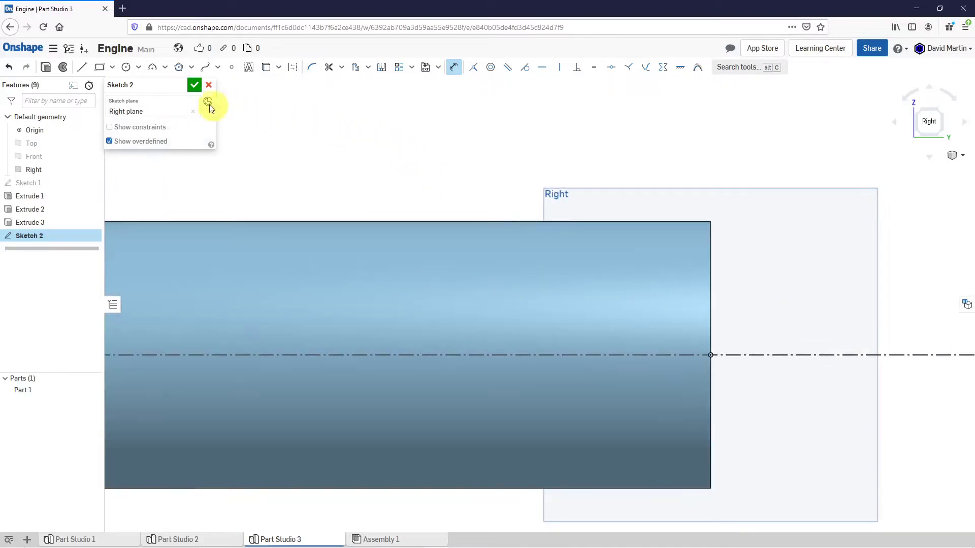
{"action": "left_click", "coordinate": [97, 70]}
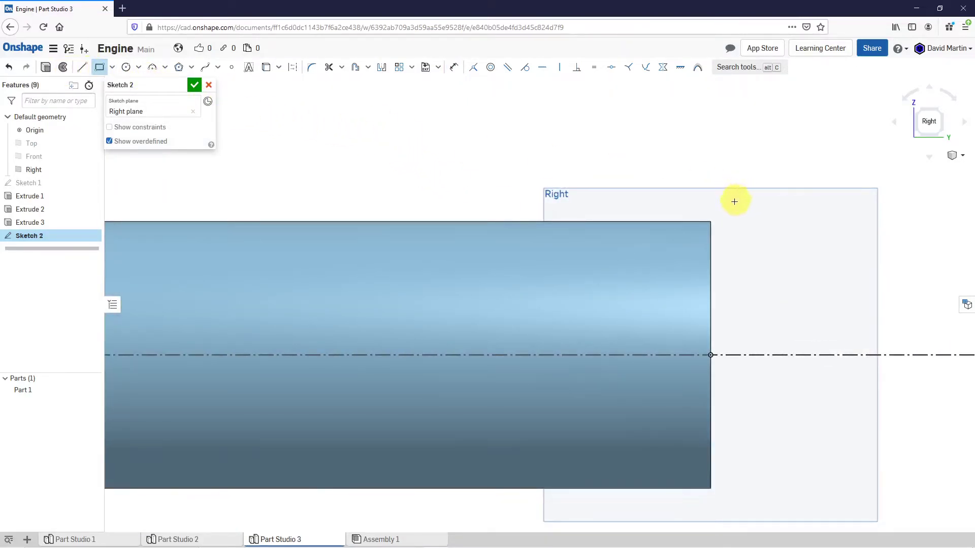
{"action": "left_click", "coordinate": [470, 264]}
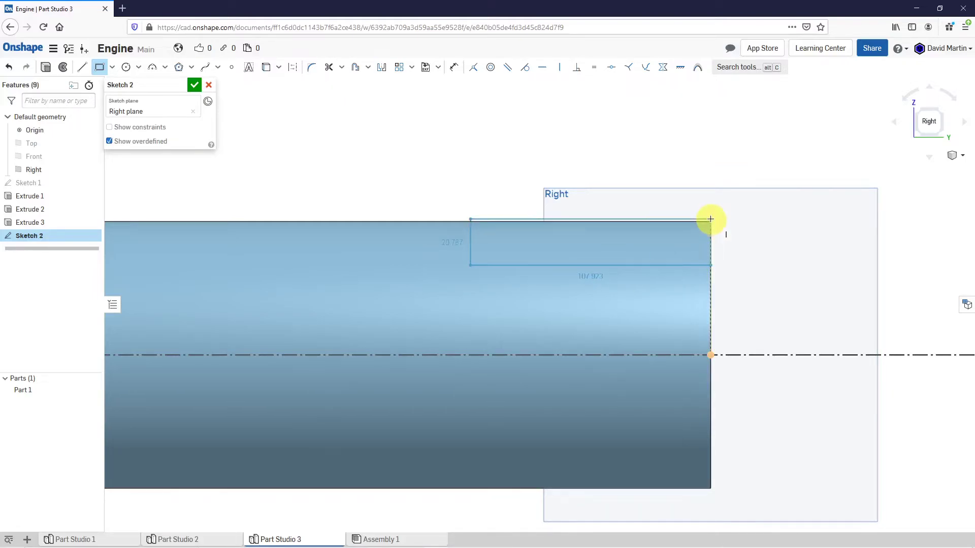
{"action": "left_click", "coordinate": [710, 219]}
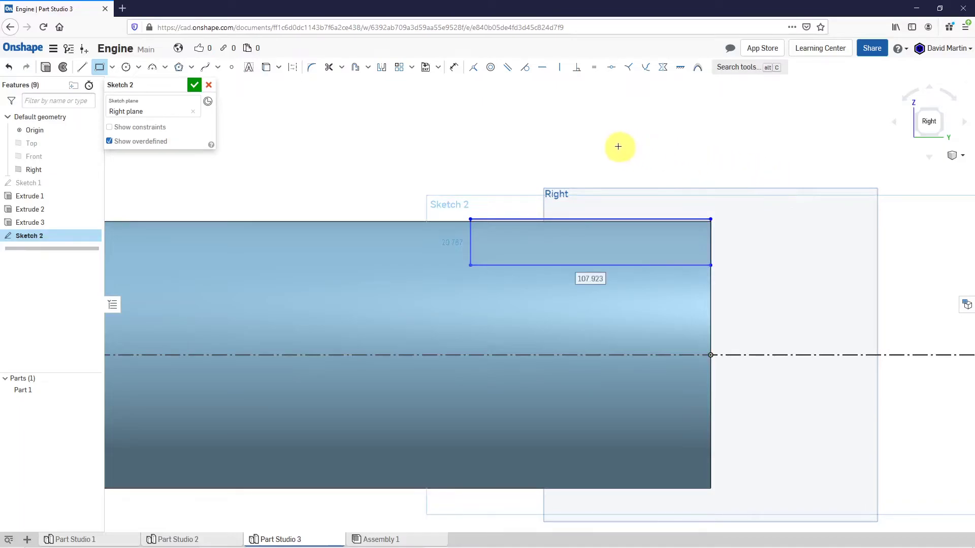
{"action": "key", "text": "Tab"}
Dimension the rectangle on the shorter shaft to a length of 120 mm and a height of 20 mm
{"action": "left_click", "coordinate": [459, 76]}
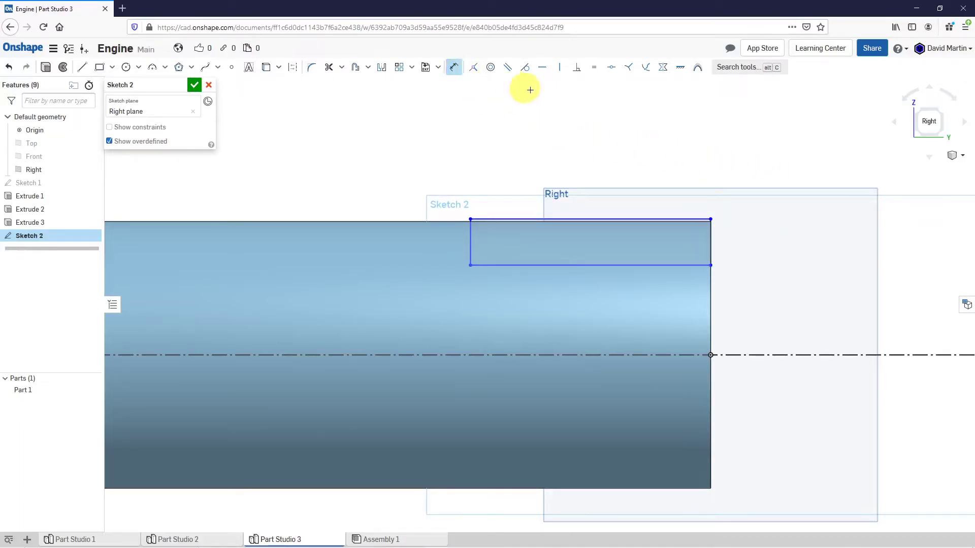
{"action": "left_click", "coordinate": [593, 219]}
{"action": "left_click", "coordinate": [612, 164]}
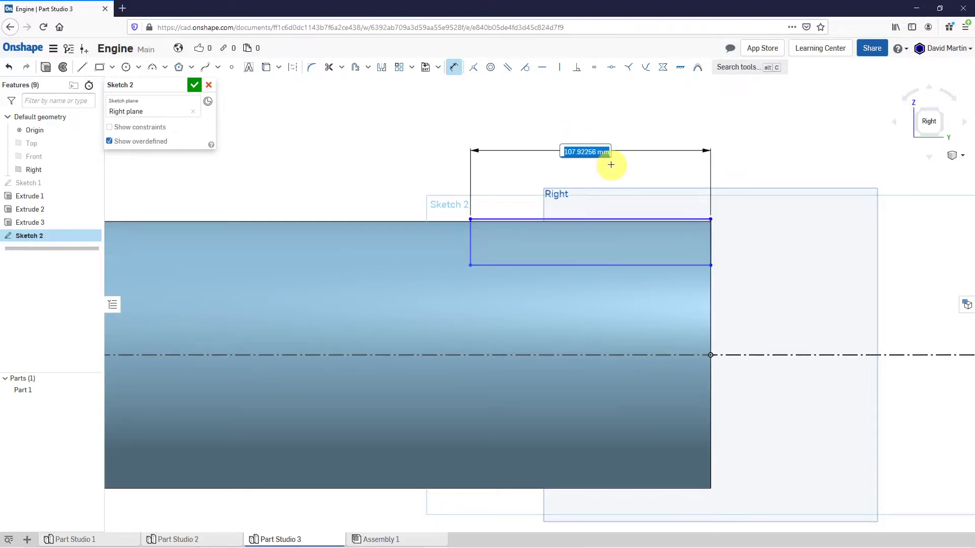
{"action": "type", "text": "120"}
{"action": "key", "text": "Return"}
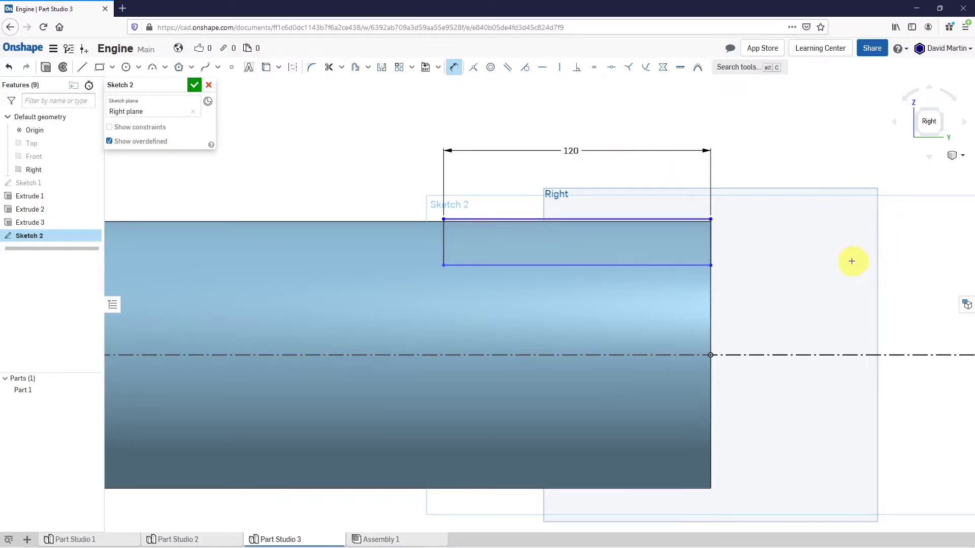
{"action": "left_click", "coordinate": [709, 242]}
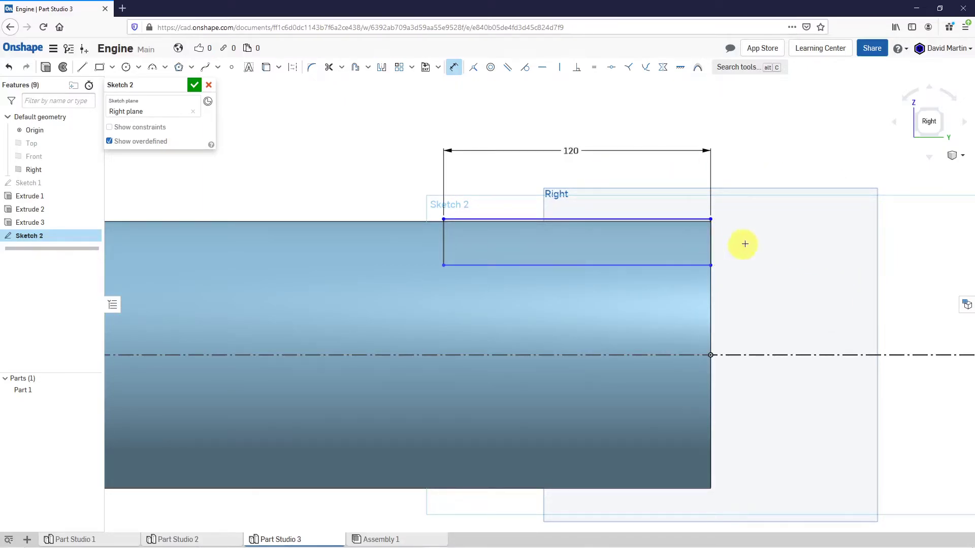
{"action": "left_click", "coordinate": [751, 243]}
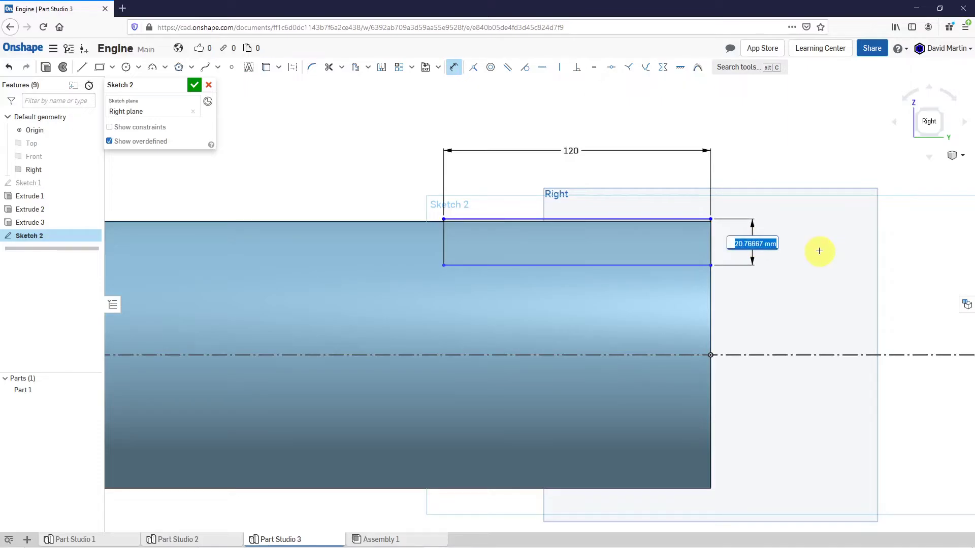
{"action": "type", "text": "20"}
{"action": "key", "text": "Return"}
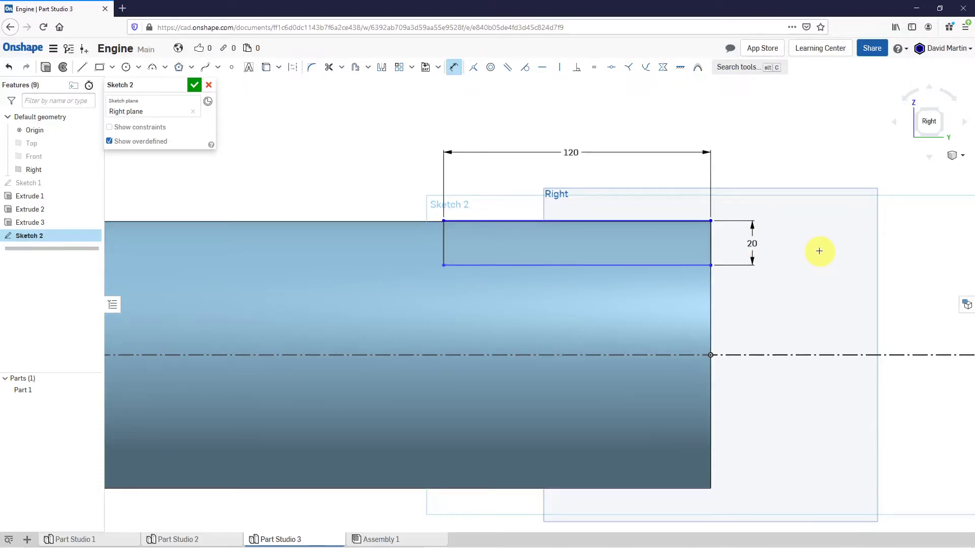
Add a 120 mm diameter dimension from the rectangle's upper line about the construction centerline
{"action": "left_click", "coordinate": [631, 219]}
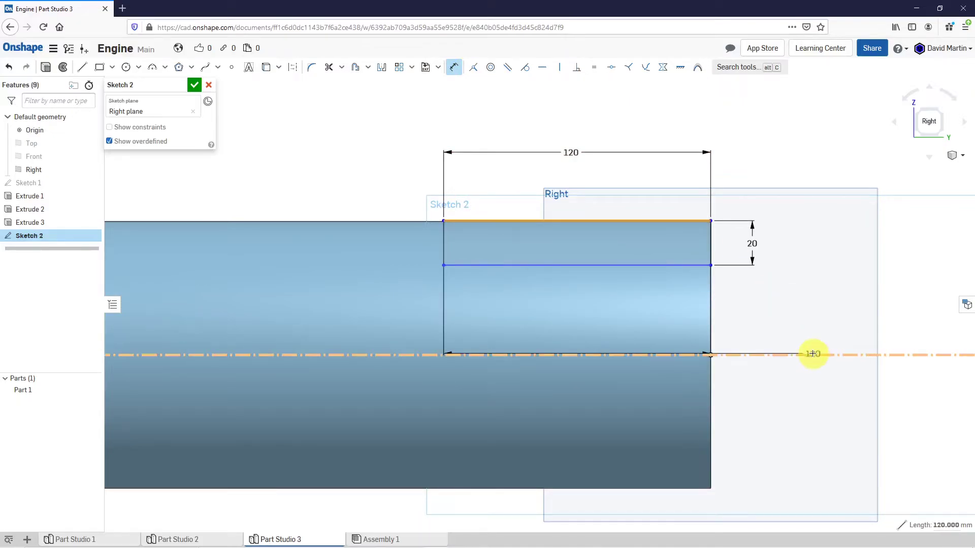
{"action": "left_click", "coordinate": [817, 354]}
{"action": "left_click", "coordinate": [802, 325]}
{"action": "scroll", "coordinate": [636, 315], "scroll_direction": "down", "scroll_amount": 3}
{"action": "scroll", "coordinate": [772, 308], "scroll_direction": "down", "scroll_amount": 1}
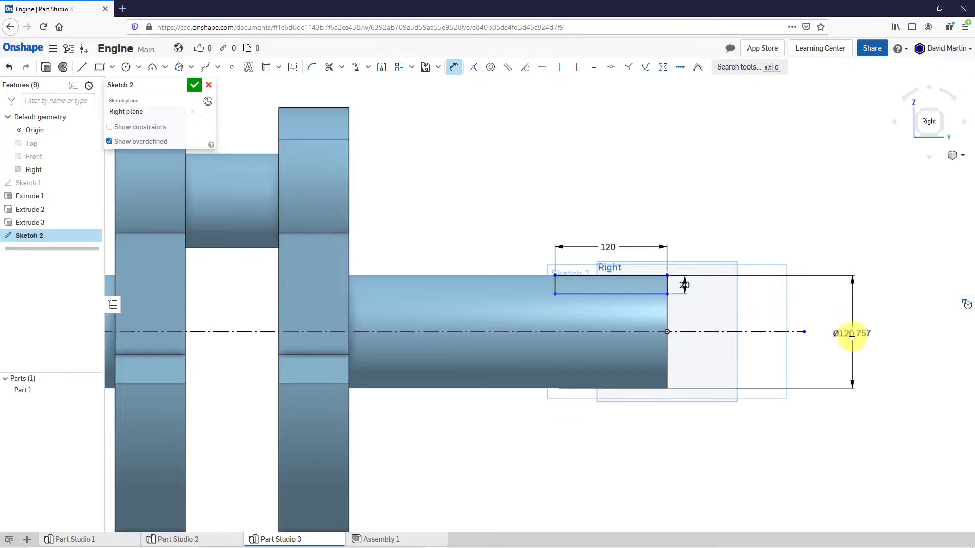
{"action": "left_click", "coordinate": [853, 341]}
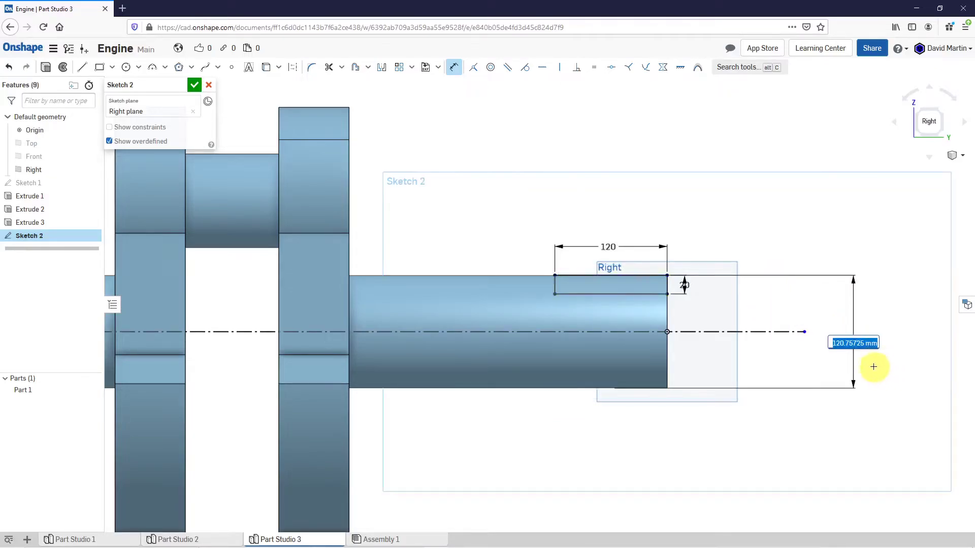
{"action": "type", "text": "120"}
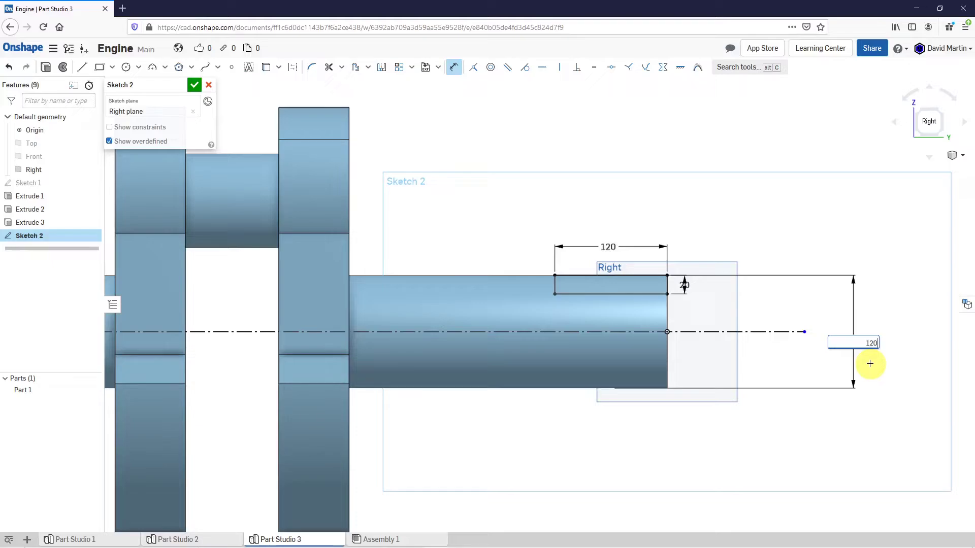
{"action": "key", "text": "Return"}
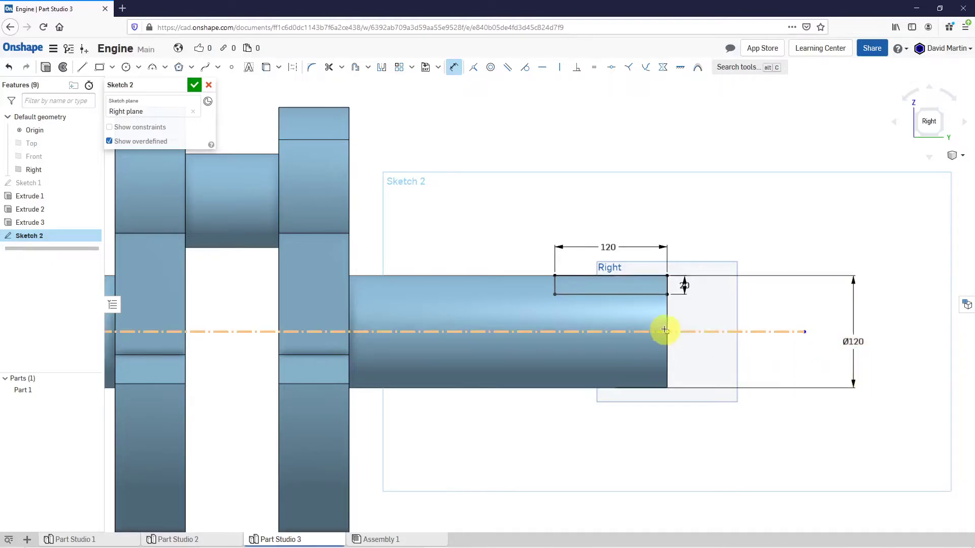
Sketch a center-point circle about 153 mm in diameter above the tapered profile on the longer shaft
{"action": "scroll", "coordinate": [798, 328], "scroll_direction": "down", "scroll_amount": 5}
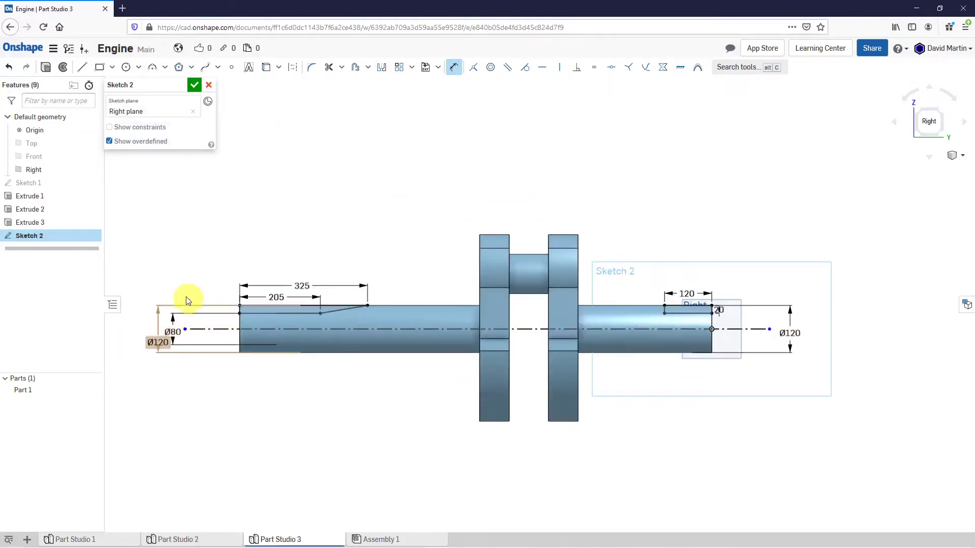
{"action": "scroll", "coordinate": [175, 294], "scroll_direction": "up", "scroll_amount": 5}
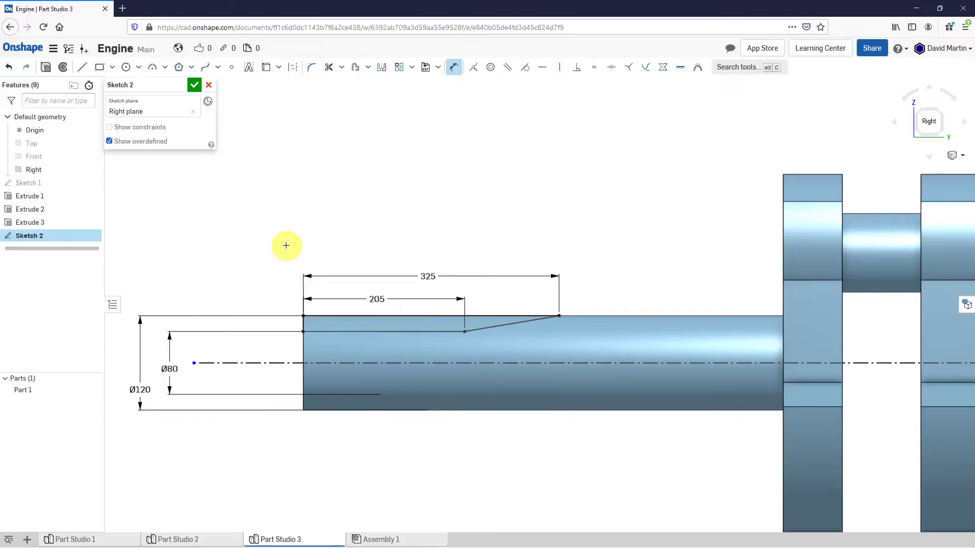
{"action": "left_click", "coordinate": [126, 67]}
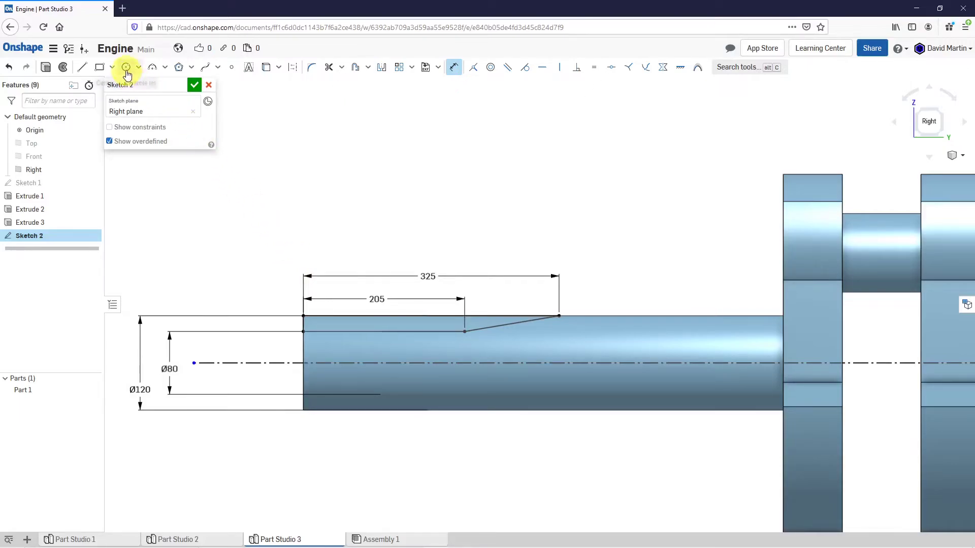
{"action": "left_click", "coordinate": [491, 250]}
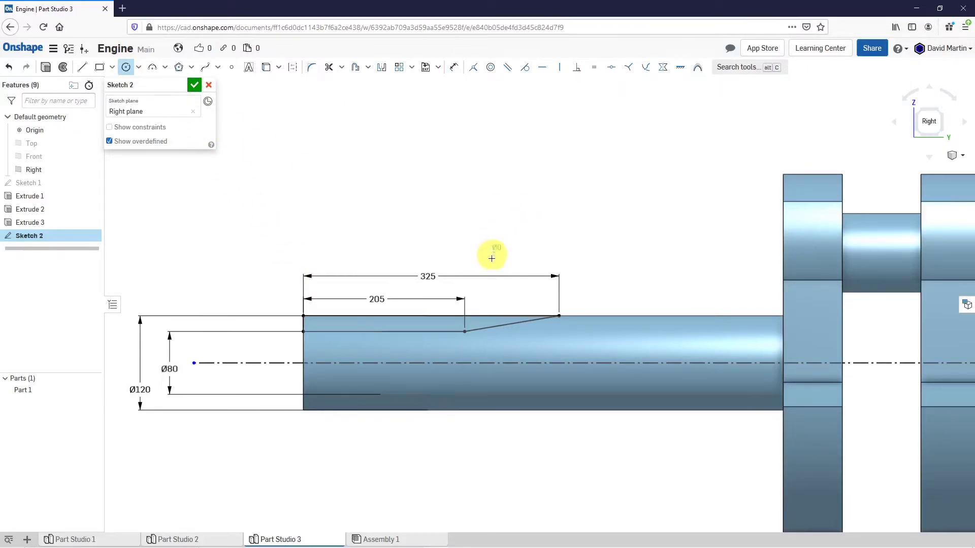
{"action": "left_click", "coordinate": [506, 308]}
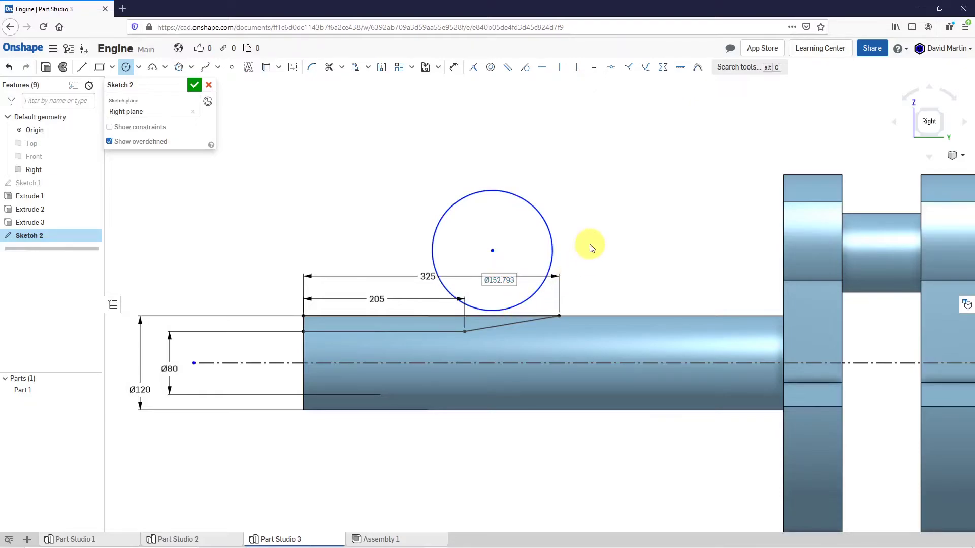
Dimension the circle above the longer shaft to a diameter of 130 mm
{"action": "left_click", "coordinate": [454, 67]}
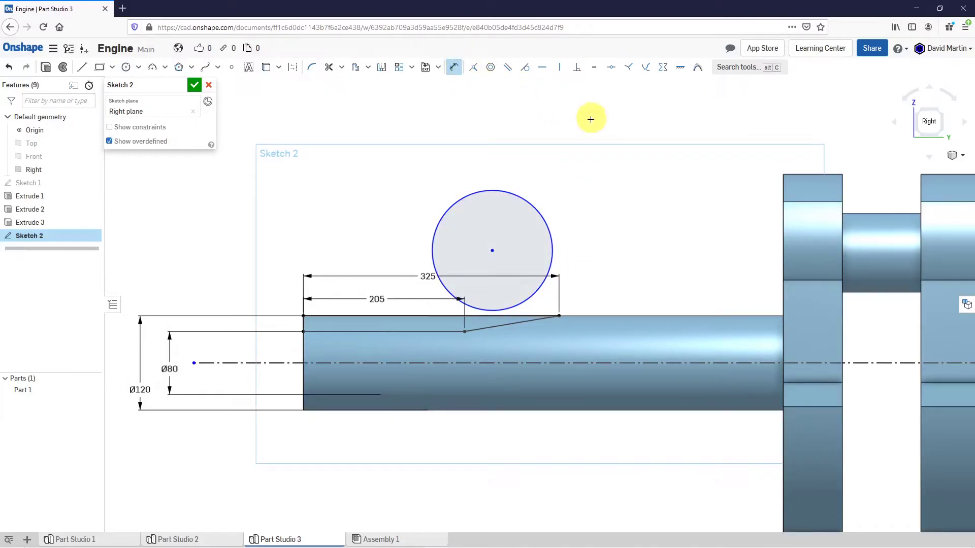
{"action": "left_click", "coordinate": [534, 203]}
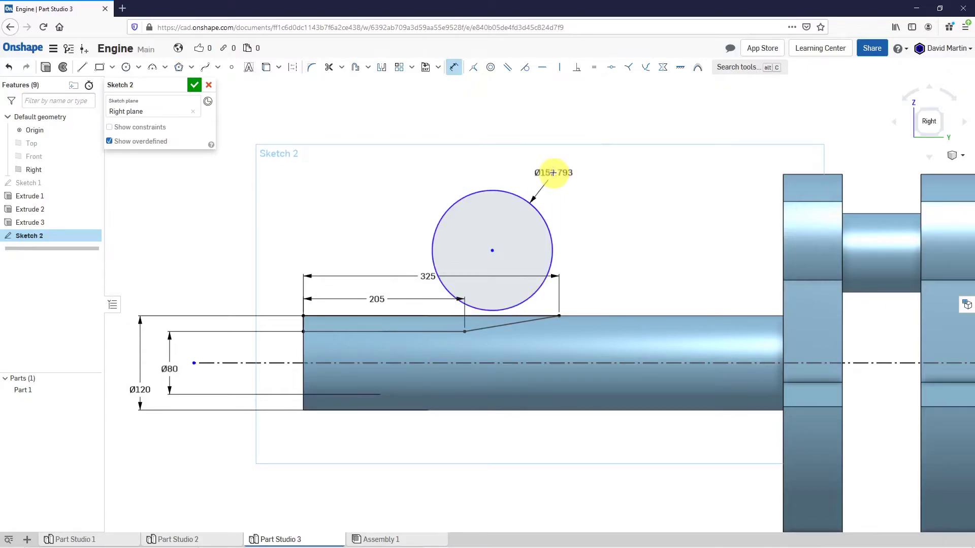
{"action": "left_click", "coordinate": [553, 173]}
{"action": "type", "text": "13"}
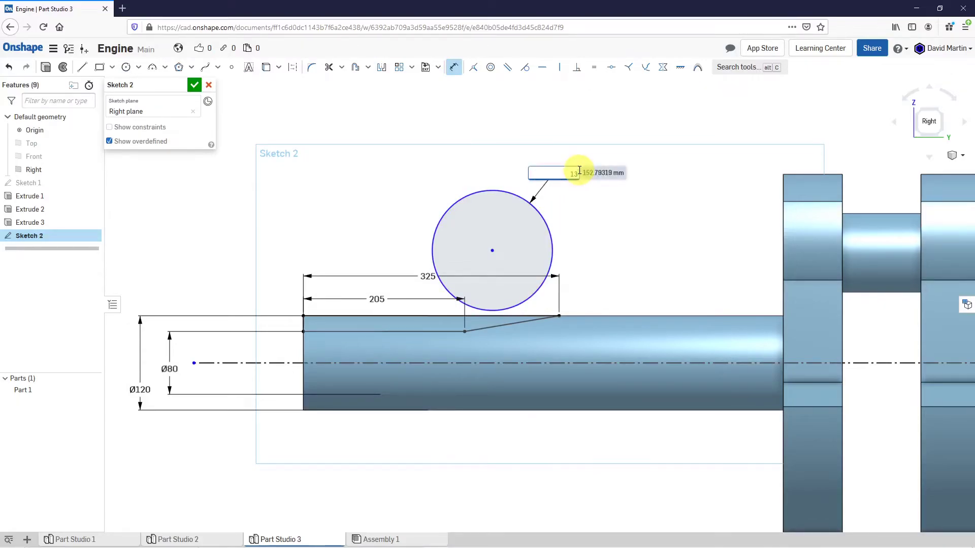
{"action": "type", "text": "0"}
{"action": "key", "text": "Return"}
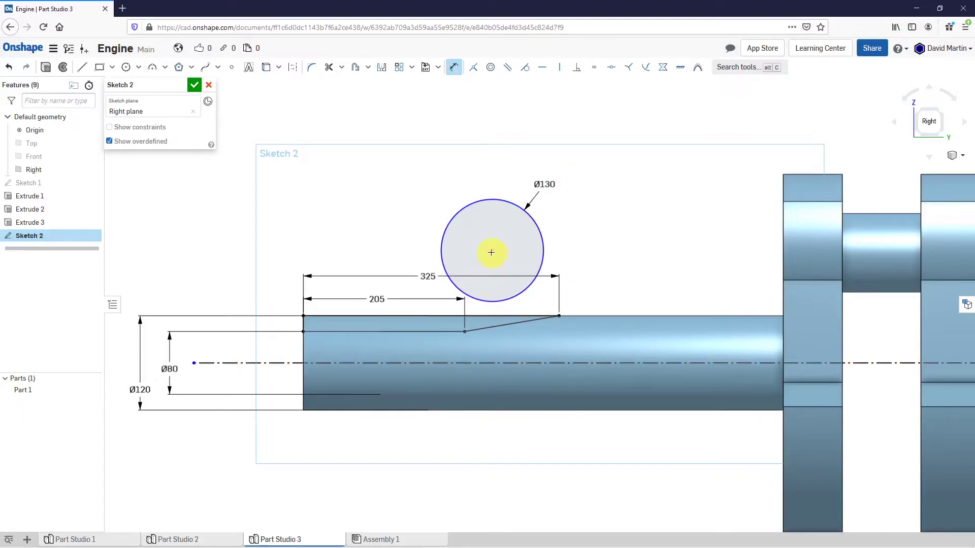
Locate the circle's center 97.5 mm above the construction centerline and 257 mm from the longer shaft's end edge
{"action": "left_click", "coordinate": [538, 360]}
{"action": "left_click", "coordinate": [647, 278]}
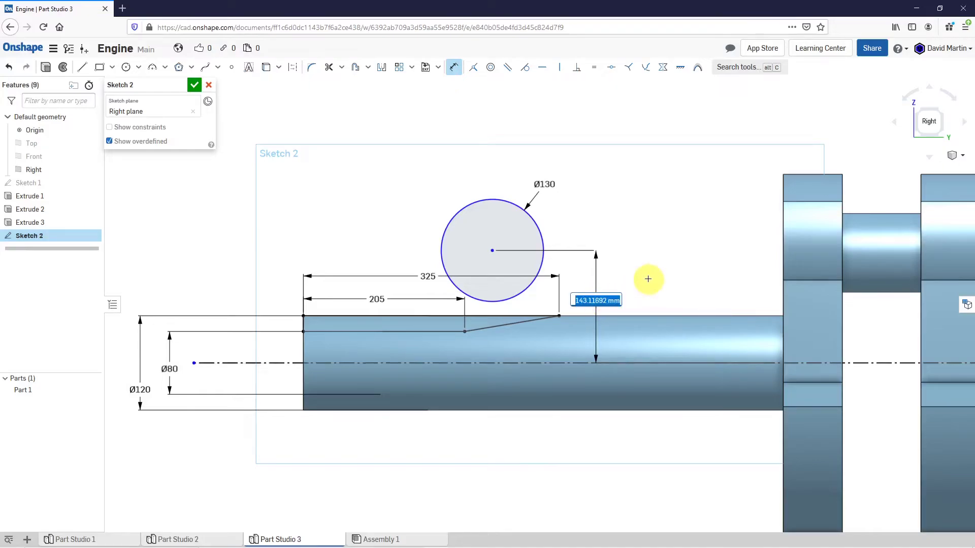
{"action": "type", "text": "97.5"}
{"action": "key", "text": "Return"}
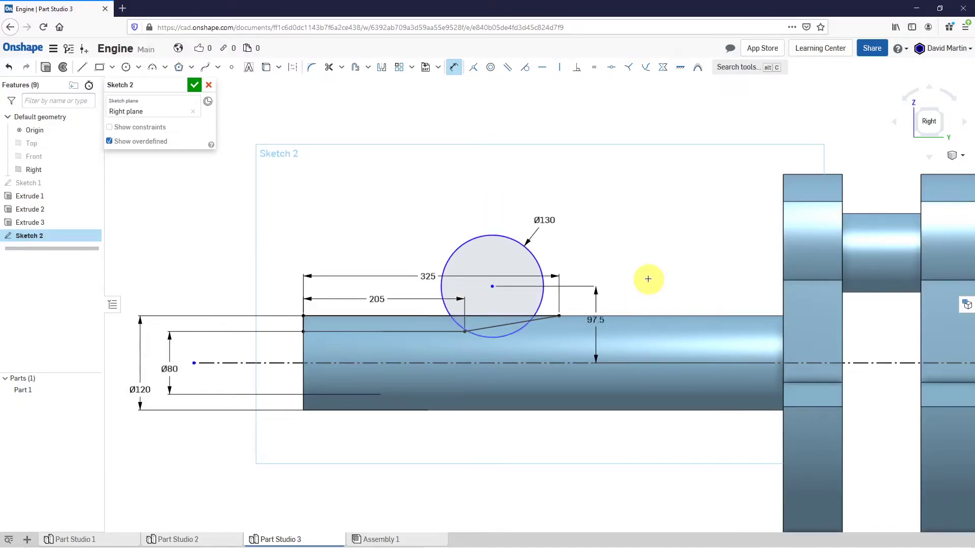
{"action": "left_click", "coordinate": [493, 288]}
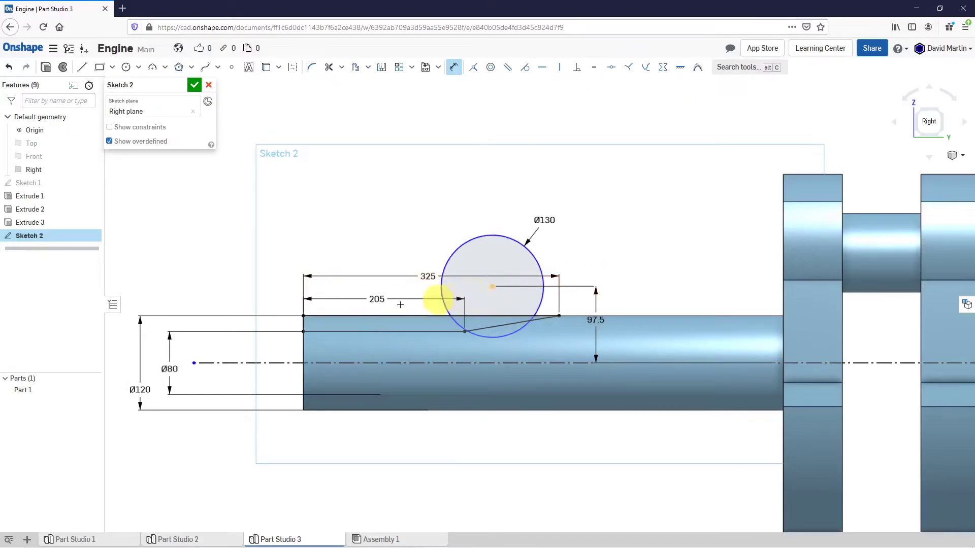
{"action": "left_click", "coordinate": [304, 345]}
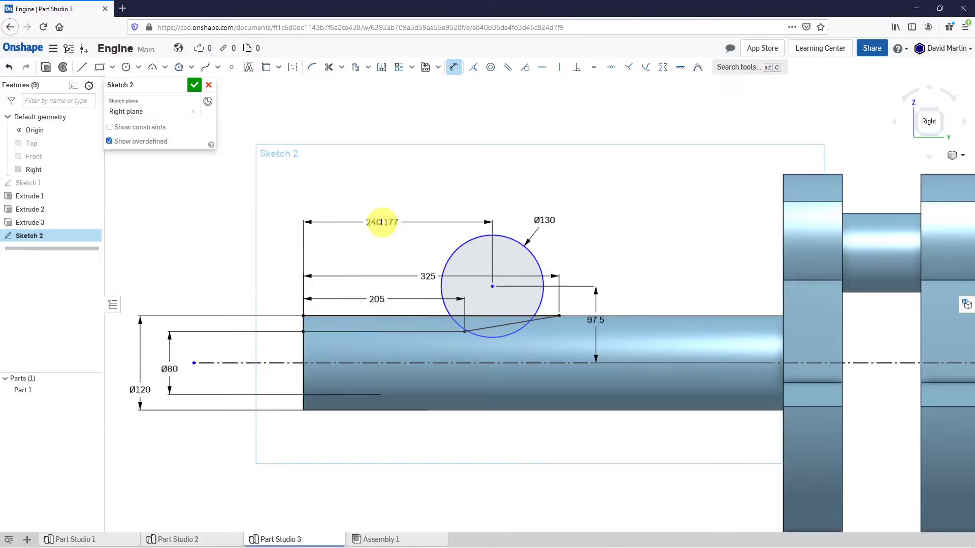
{"action": "left_click", "coordinate": [382, 223]}
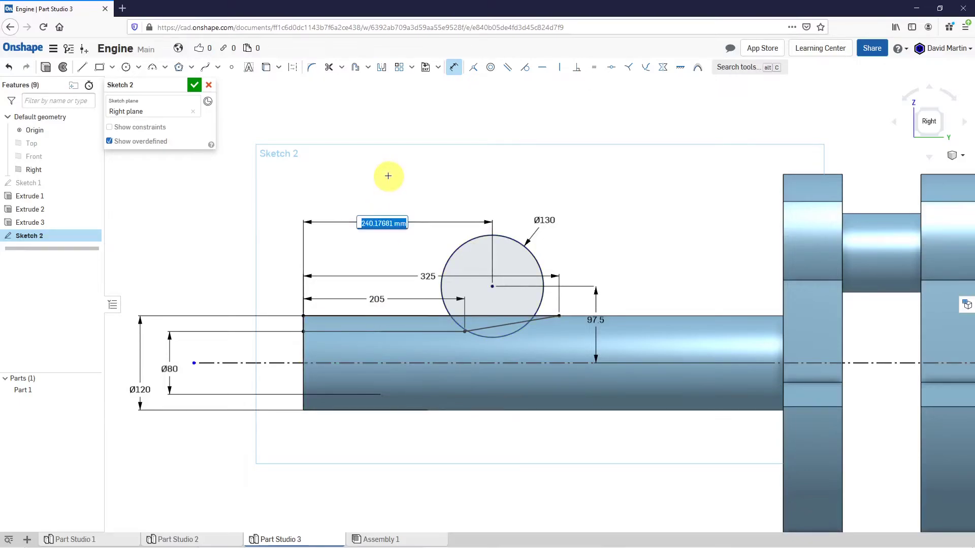
{"action": "type", "text": "257"}
{"action": "key", "text": "Return"}
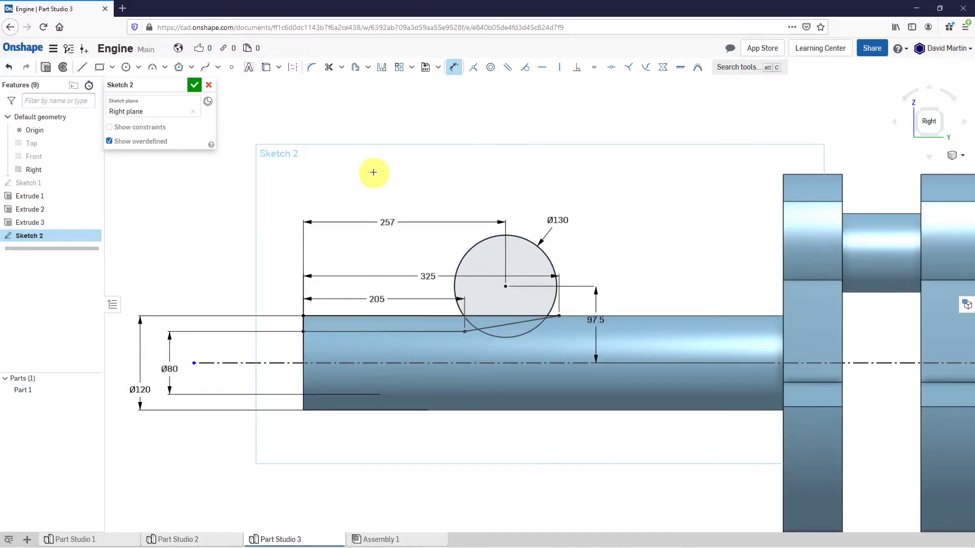
Finish the sketch and fully revolve the profile region at the longer shaft's end about the construction centerline
{"action": "left_click", "coordinate": [193, 86]}
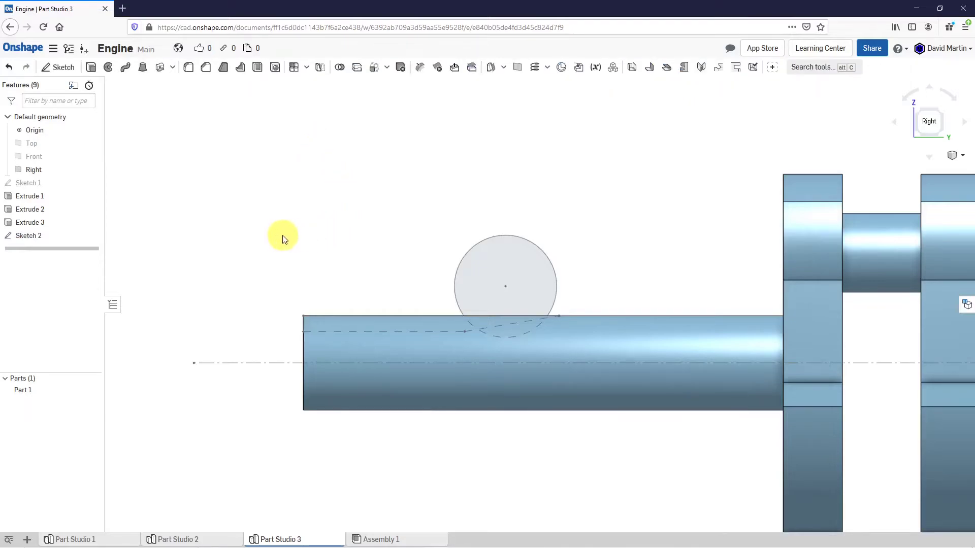
{"action": "scroll", "coordinate": [282, 239], "scroll_direction": "down", "scroll_amount": 3}
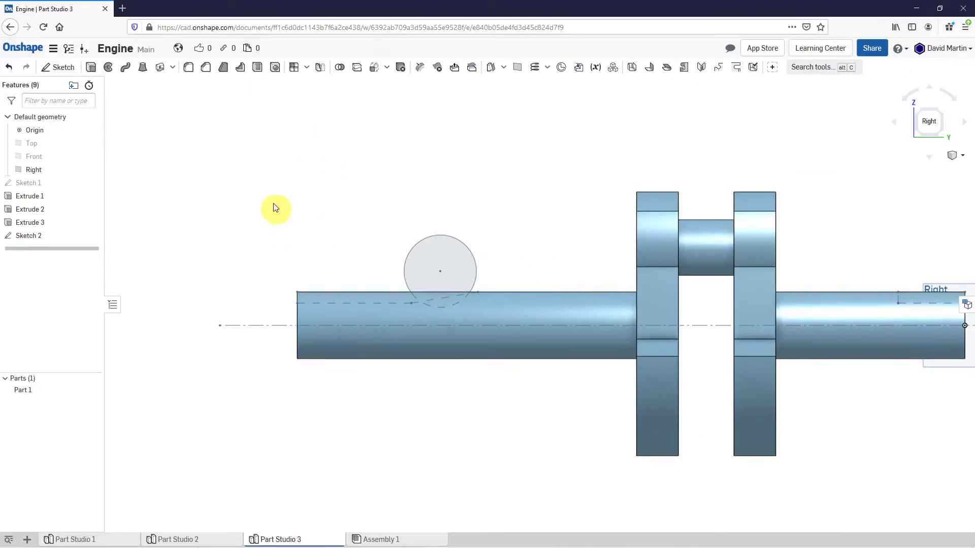
{"action": "left_click", "coordinate": [108, 70]}
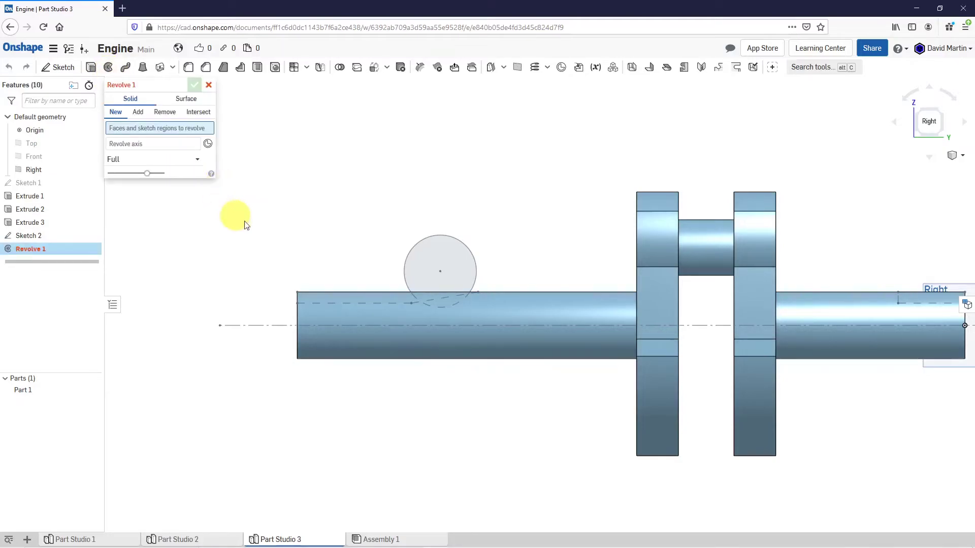
{"action": "scroll", "coordinate": [355, 306], "scroll_direction": "up", "scroll_amount": 5}
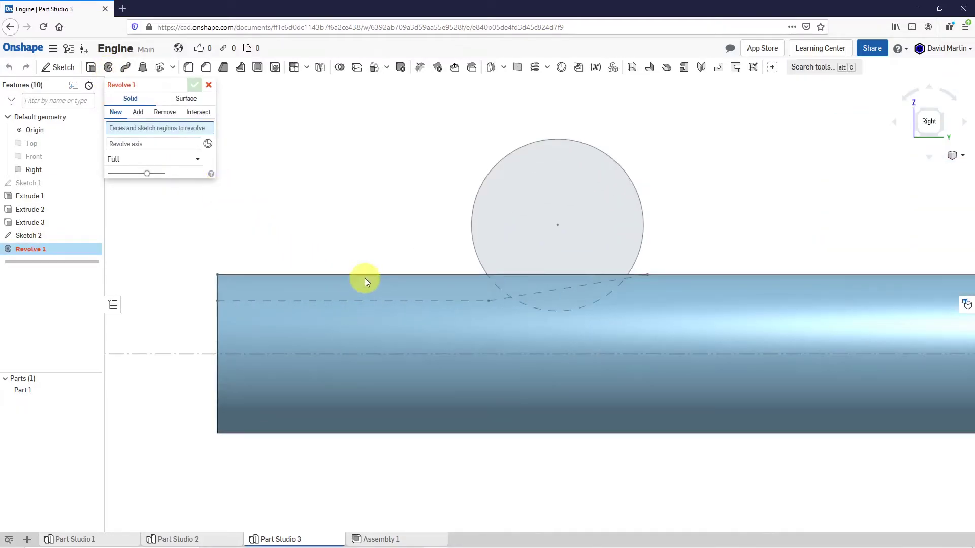
{"action": "scroll", "coordinate": [372, 296], "scroll_direction": "down", "scroll_amount": 3}
{"action": "mouse_move", "coordinate": [375, 299]}
{"action": "right_mouse_down"}
{"action": "mouse_move", "coordinate": [392, 317]}
{"action": "mouse_move", "coordinate": [388, 309]}
{"action": "right_mouse_up"}
{"action": "scroll", "coordinate": [379, 321], "scroll_direction": "up", "scroll_amount": 2}
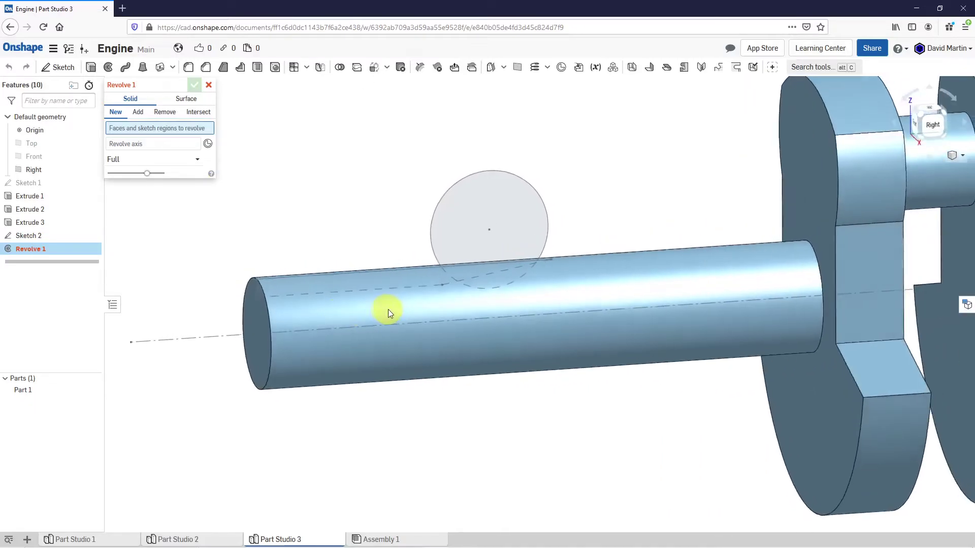
{"action": "left_click", "coordinate": [256, 296]}
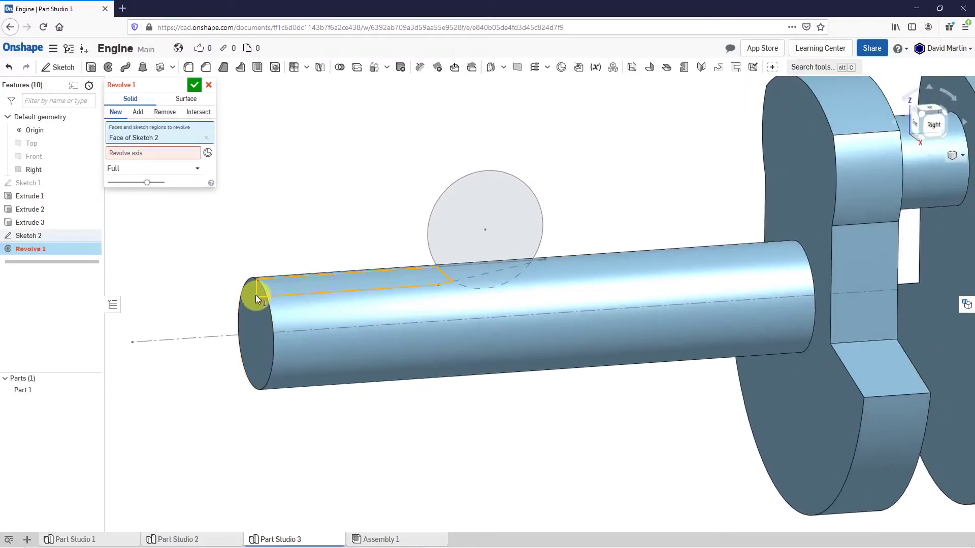
{"action": "left_click", "coordinate": [143, 154]}
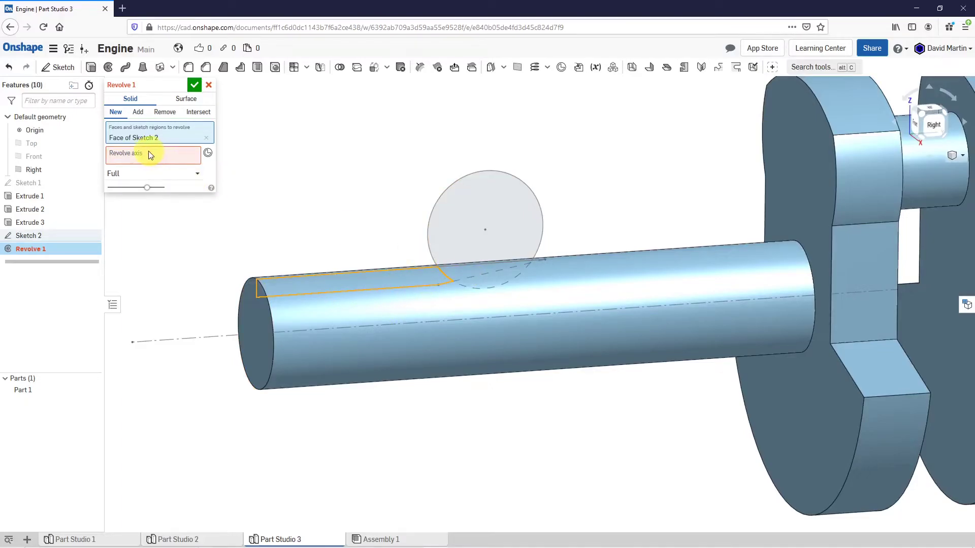
{"action": "left_click", "coordinate": [143, 154]}
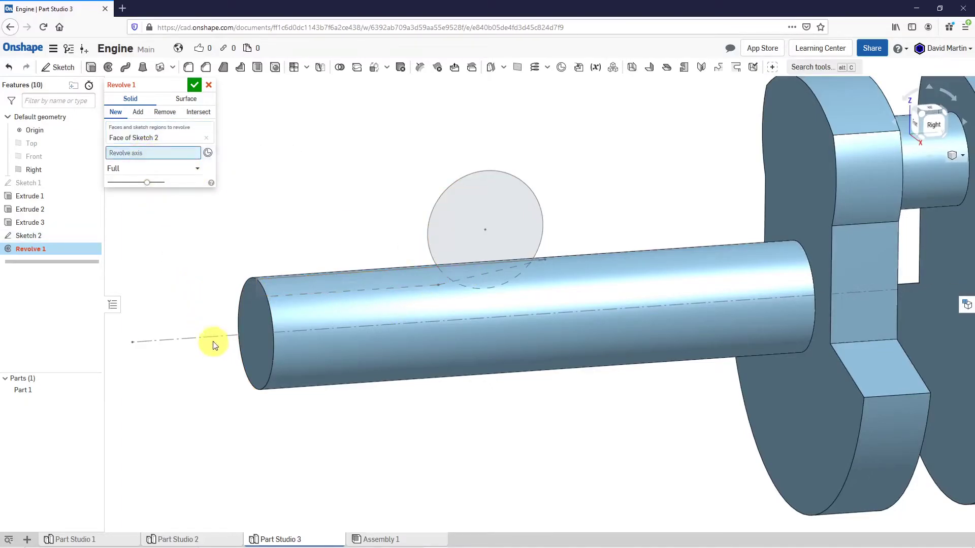
{"action": "left_click", "coordinate": [213, 343]}
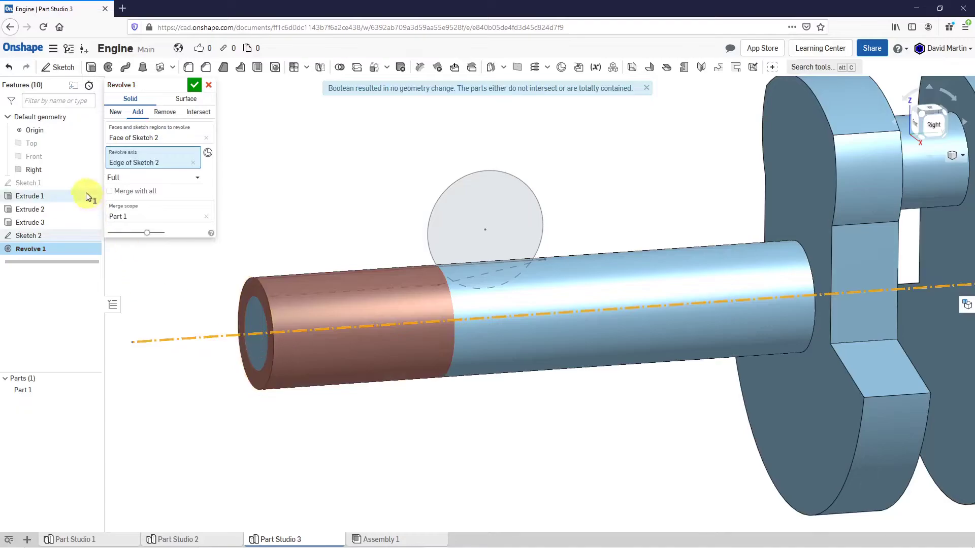
Add the two remaining sketch regions of the longer shaft's tapered profile to the revolve
{"action": "left_click", "coordinate": [153, 136]}
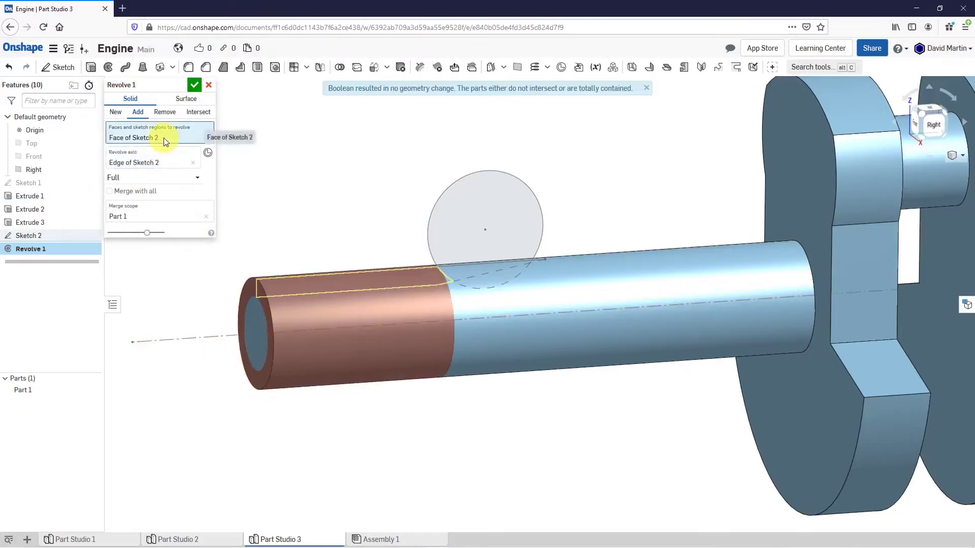
{"action": "scroll", "coordinate": [463, 282], "scroll_direction": "up", "scroll_amount": 3}
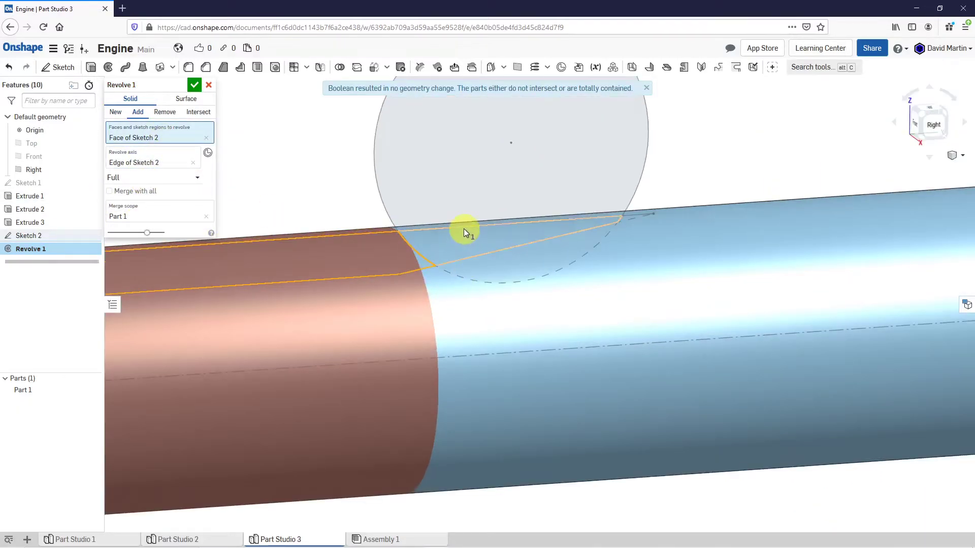
{"action": "left_click", "coordinate": [464, 228]}
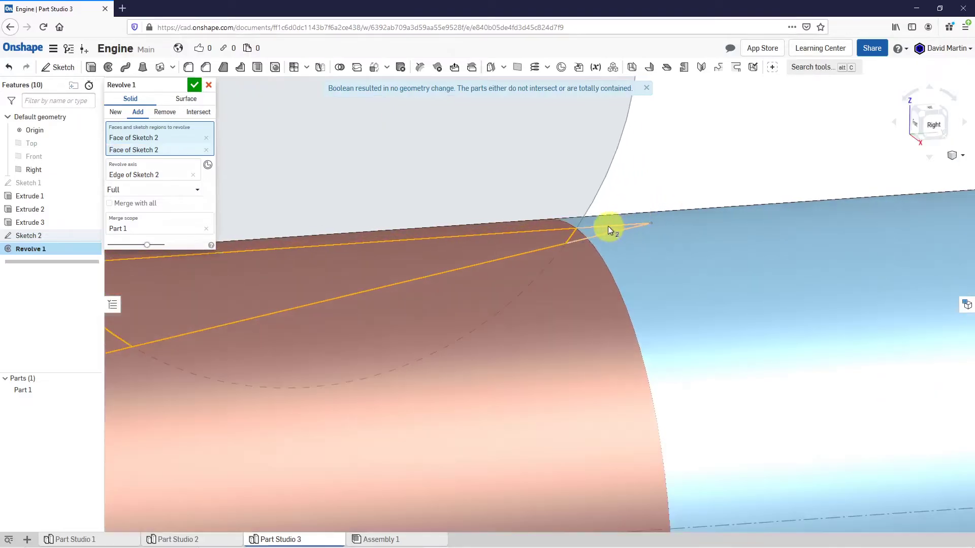
{"action": "left_click", "coordinate": [607, 226]}
{"action": "scroll", "coordinate": [582, 239], "scroll_direction": "down", "scroll_amount": 5}
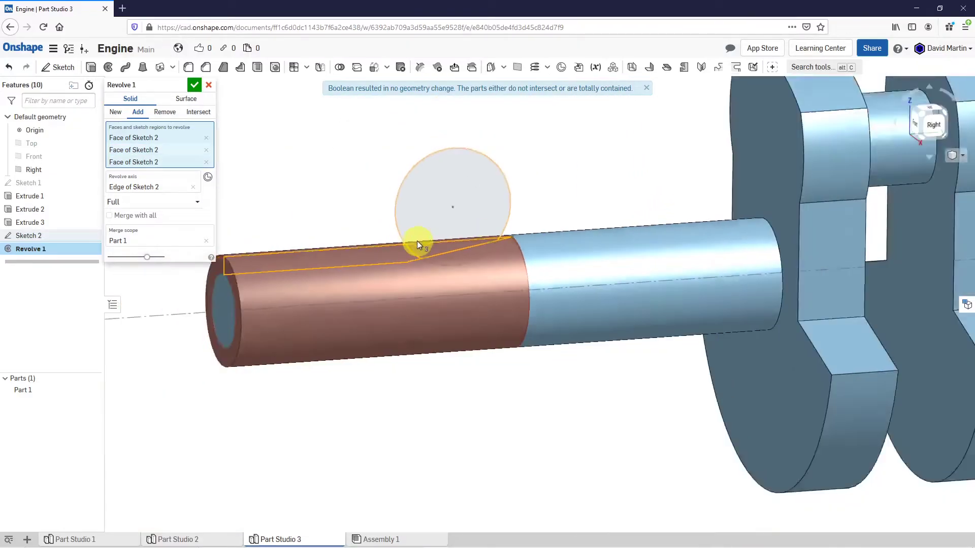
Include the shorter shaft's end profile in the revolve and set it to remove material
{"action": "scroll", "coordinate": [863, 223], "scroll_direction": "up", "scroll_amount": 5}
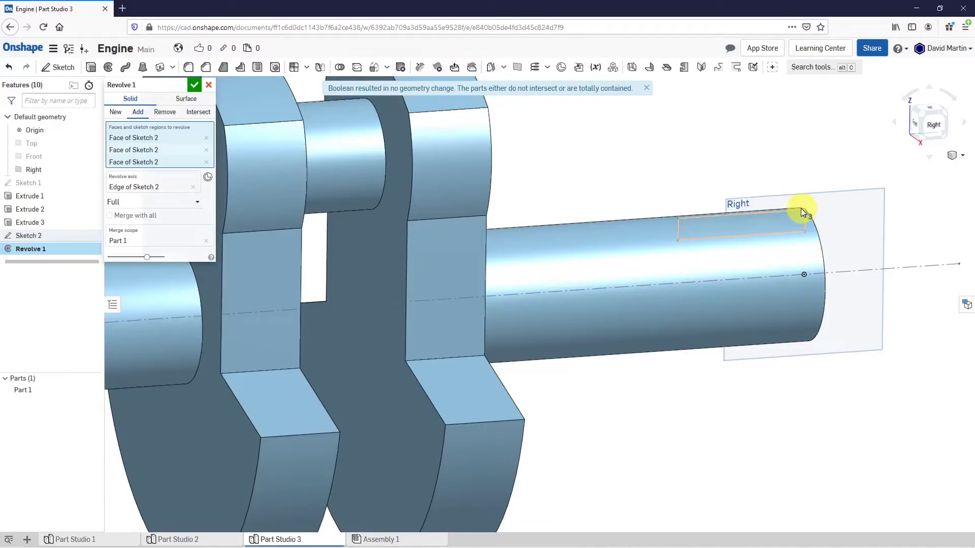
{"action": "left_click", "coordinate": [800, 208]}
{"action": "scroll", "coordinate": [800, 275], "scroll_direction": "down", "scroll_amount": 5}
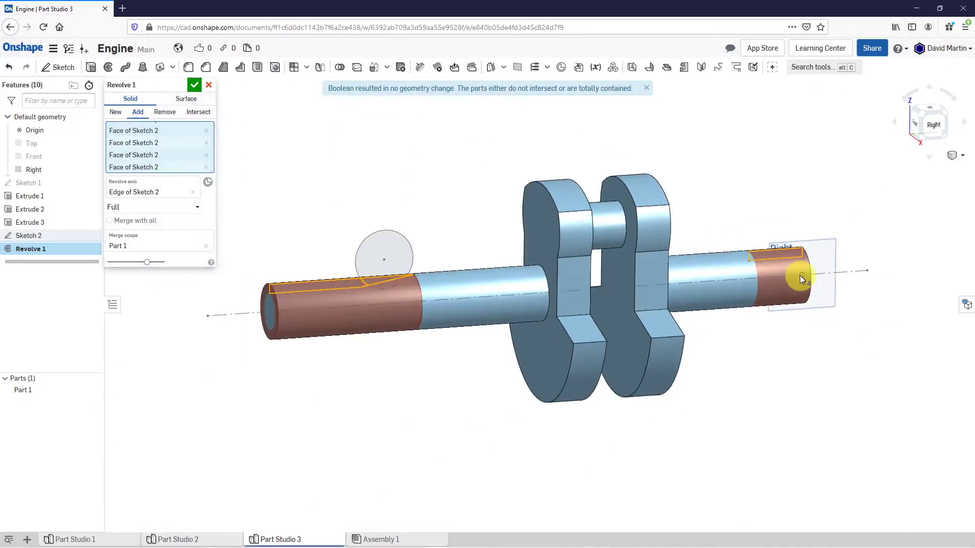
{"action": "left_click", "coordinate": [165, 112]}
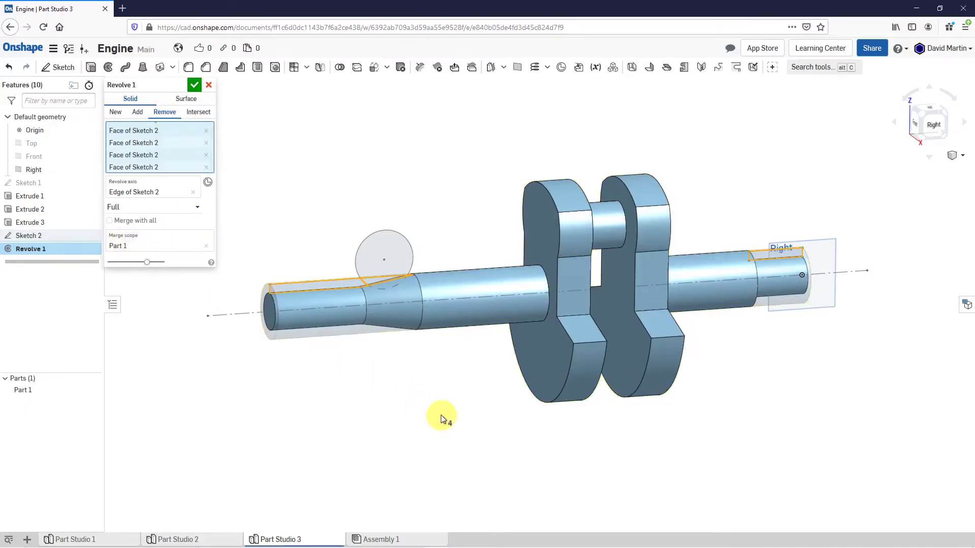
{"action": "left_click", "coordinate": [194, 85]}
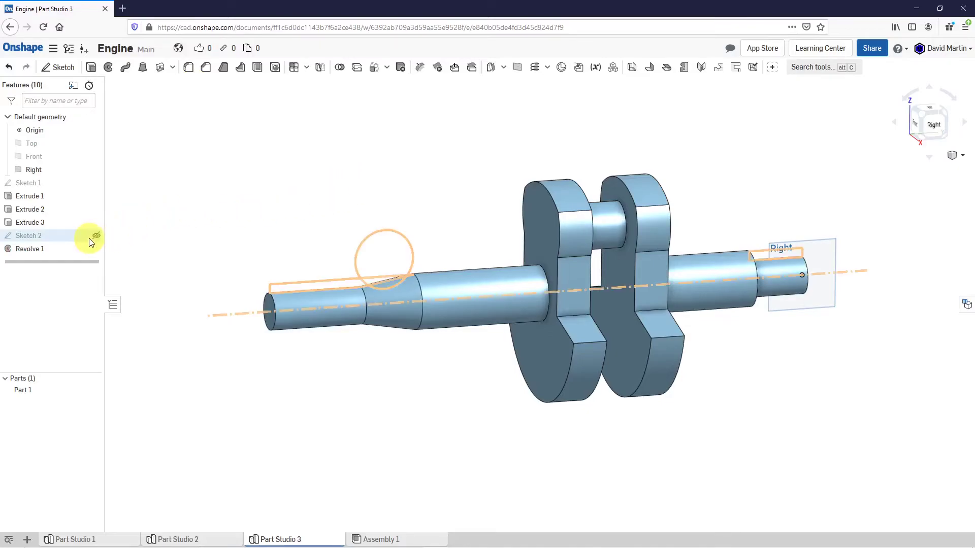
Show Sketch 2 and extrude-remove the circle segment inside the tapered shaft section symmetrically to a depth of 30 mm
{"action": "left_click", "coordinate": [96, 236]}
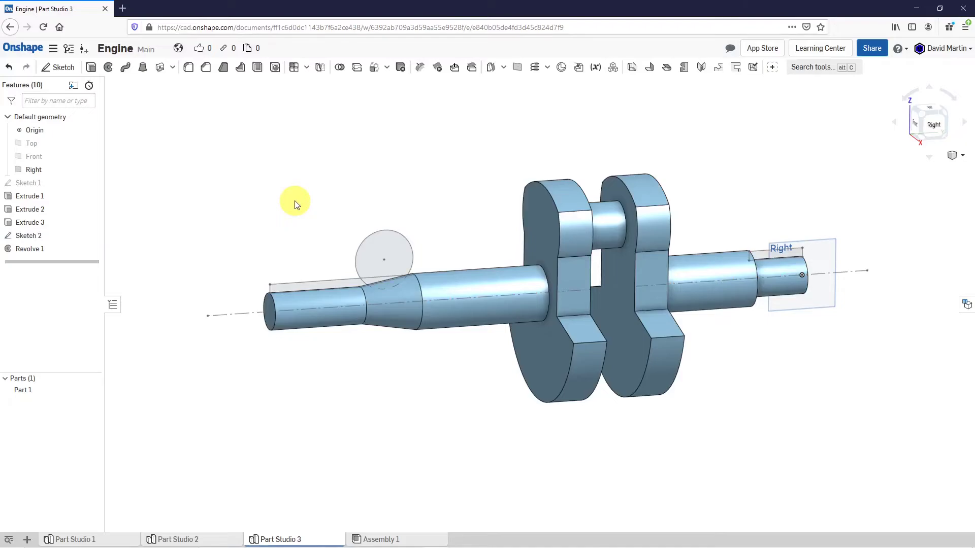
{"action": "left_click", "coordinate": [90, 70]}
{"action": "scroll", "coordinate": [394, 284], "scroll_direction": "up", "scroll_amount": 5}
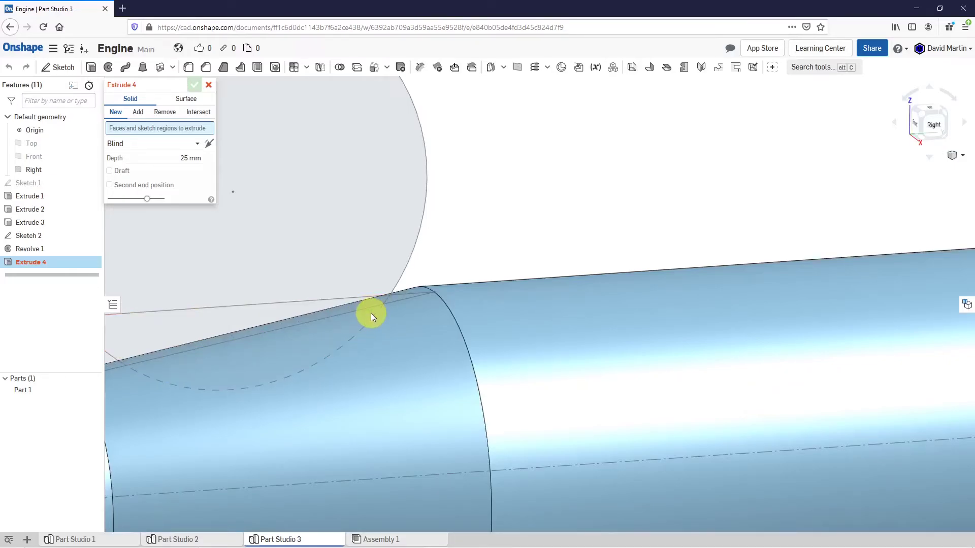
{"action": "left_click", "coordinate": [370, 309]}
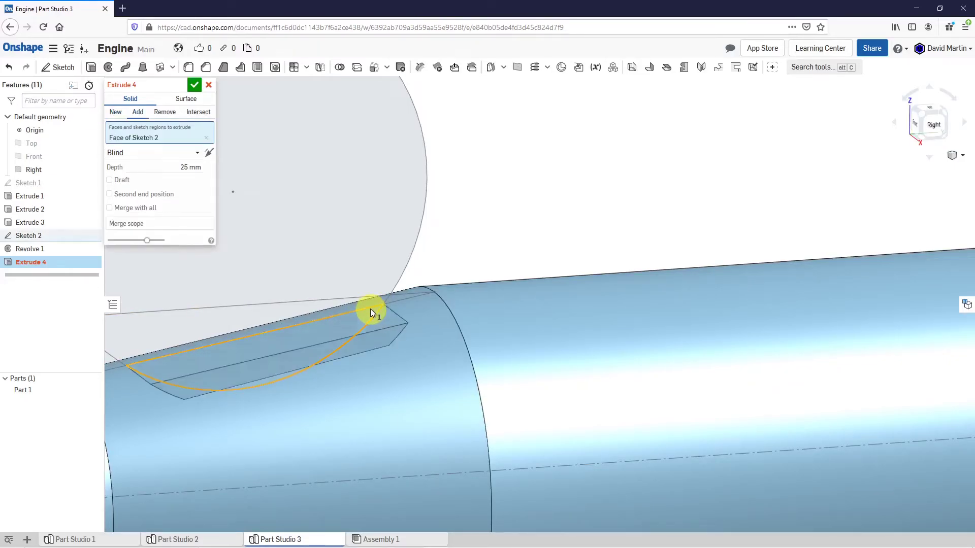
{"action": "scroll", "coordinate": [412, 311], "scroll_direction": "down", "scroll_amount": 6}
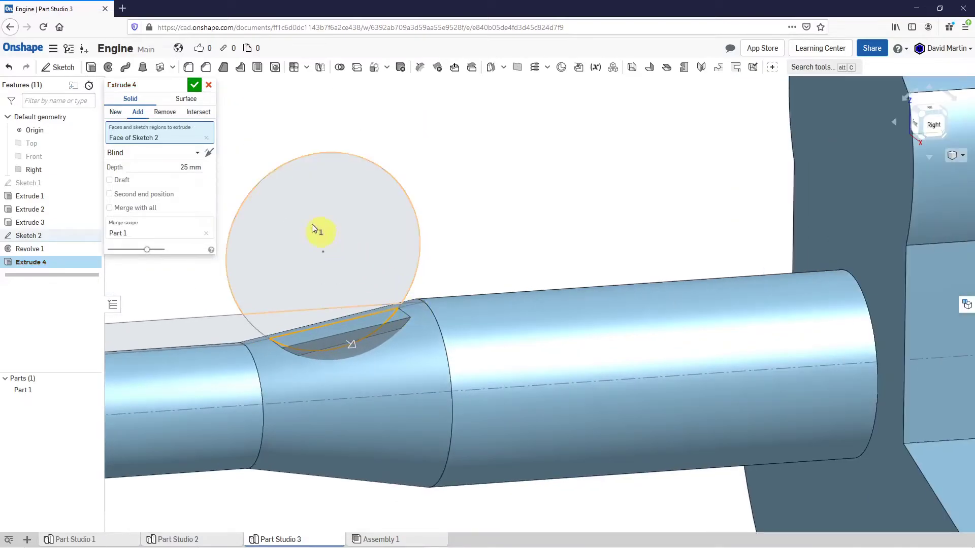
{"action": "left_click", "coordinate": [172, 118]}
{"action": "left_click", "coordinate": [197, 153]}
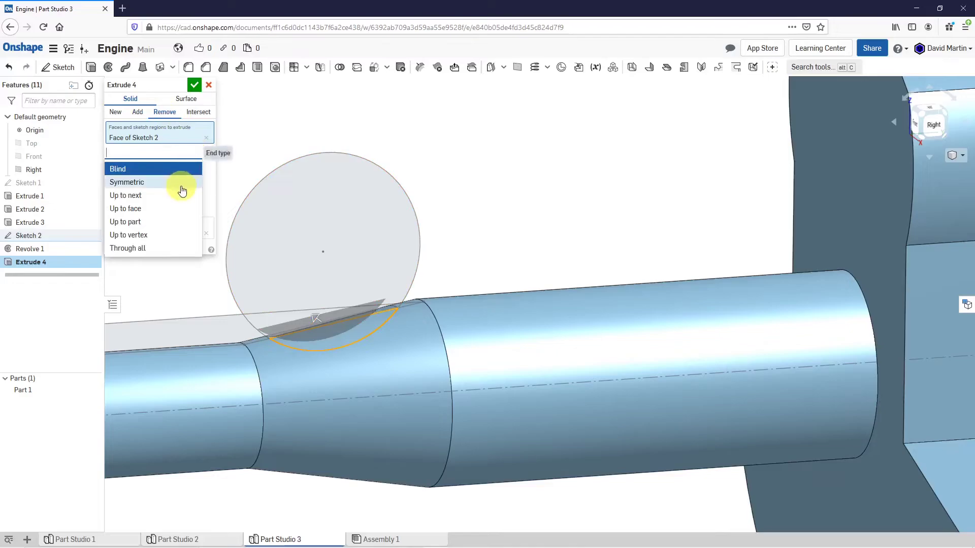
{"action": "left_click", "coordinate": [182, 189]}
{"action": "left_click", "coordinate": [182, 169]}
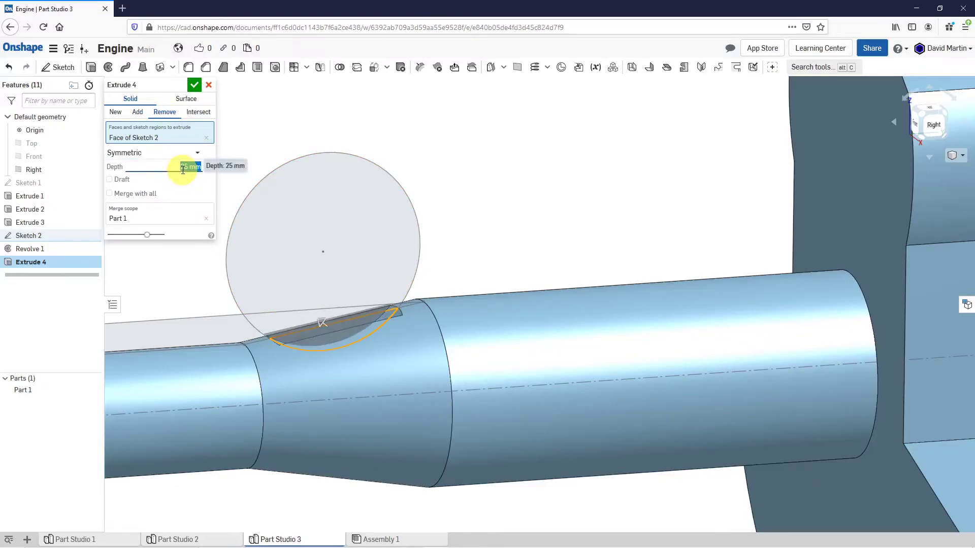
{"action": "type", "text": "30 mm"}
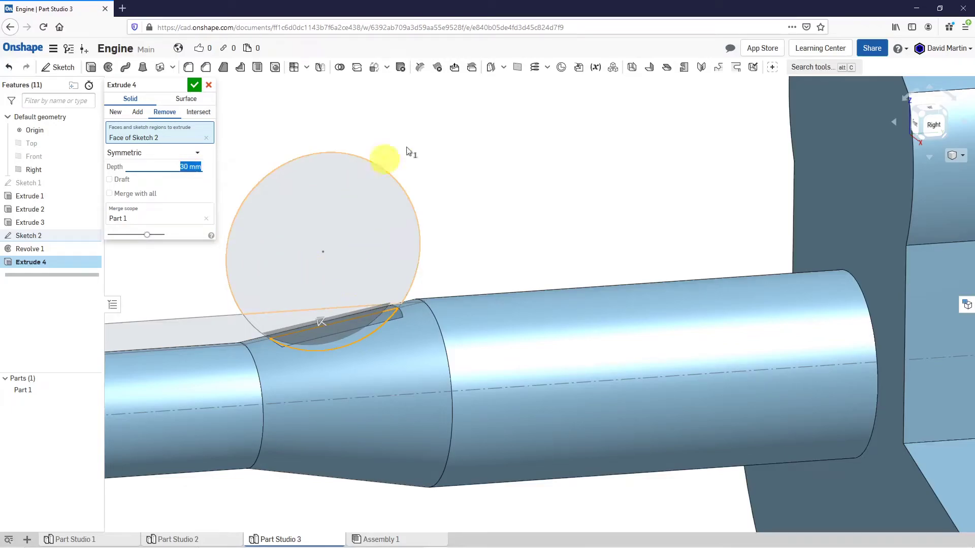
{"action": "left_click", "coordinate": [195, 85]}
Hide Sketch 2
{"action": "scroll", "coordinate": [480, 249], "scroll_direction": "down", "scroll_amount": 5}
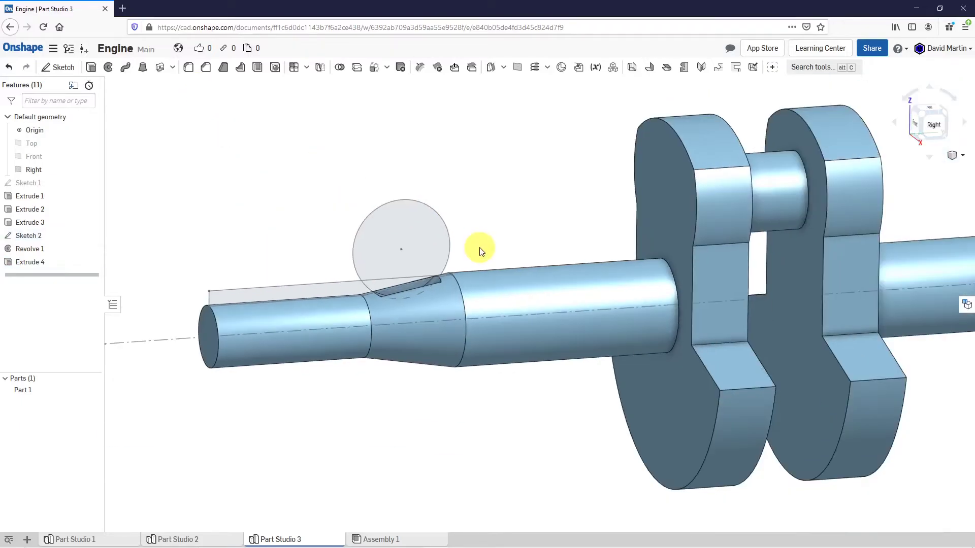
{"action": "scroll", "coordinate": [480, 249], "scroll_direction": "down", "scroll_amount": 3}
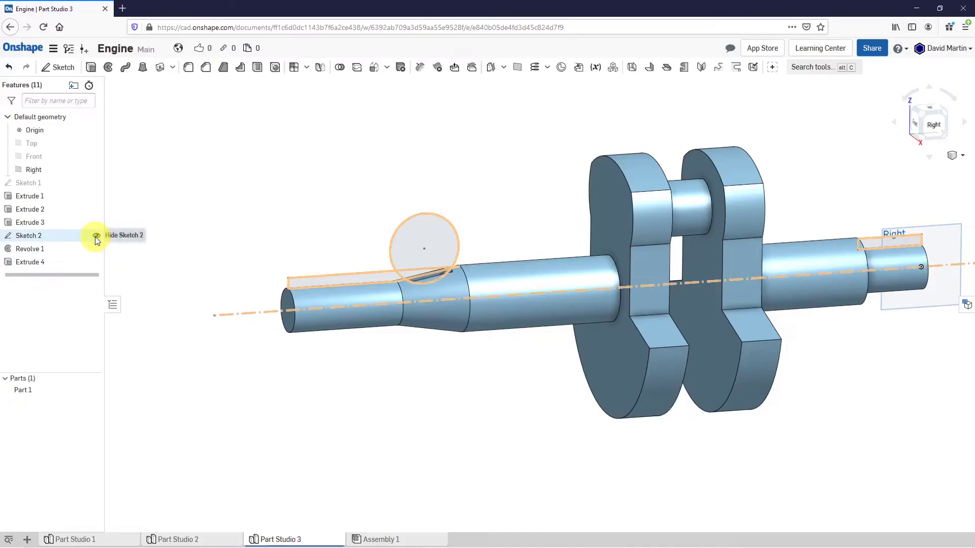
{"action": "left_click", "coordinate": [96, 236]}
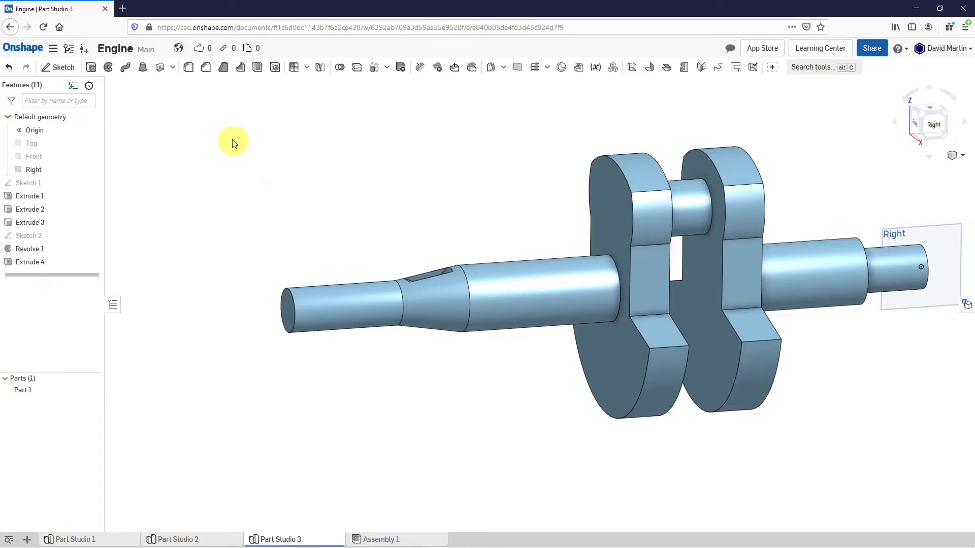
Chamfer both outer shaft-end edges and the edges where the two shafts meet the crank webs, using an equal distance of 20 mm
{"action": "left_click", "coordinate": [206, 70]}
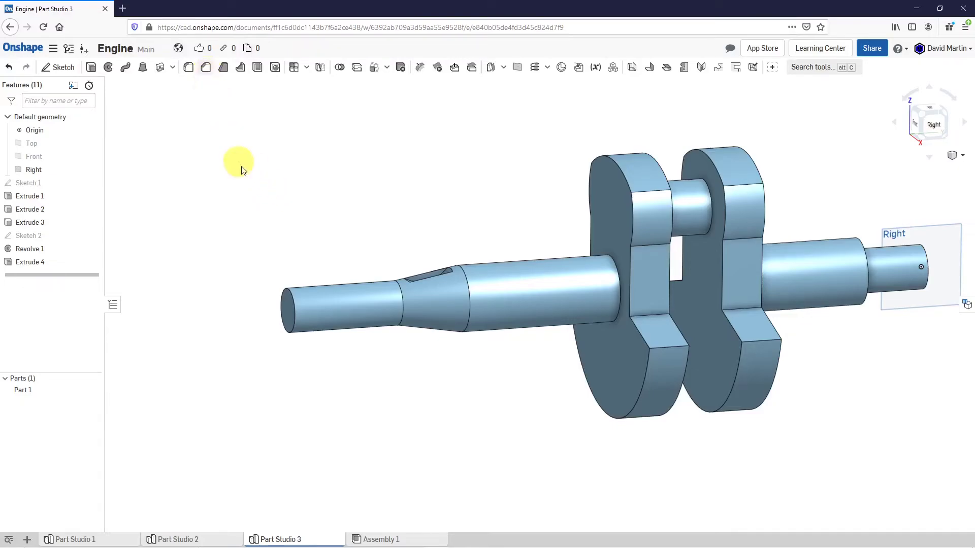
{"action": "left_click", "coordinate": [286, 292]}
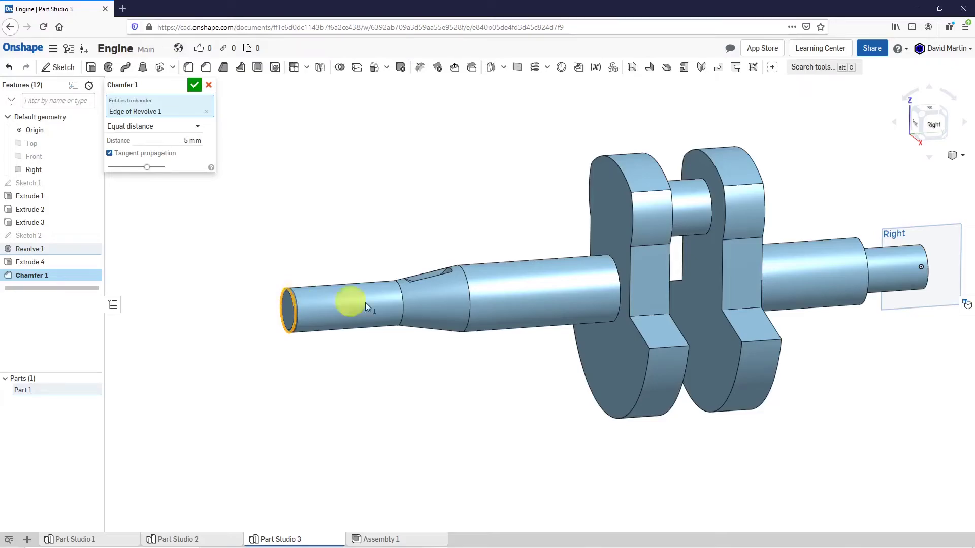
{"action": "left_click", "coordinate": [922, 254]}
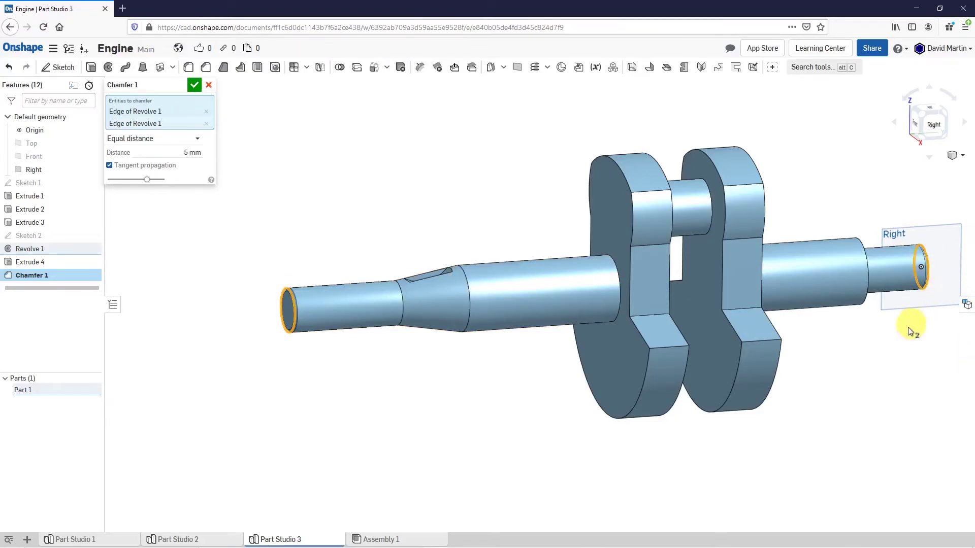
{"action": "left_click", "coordinate": [619, 278]}
{"action": "mouse_move", "coordinate": [756, 314]}
{"action": "right_mouse_down"}
{"action": "mouse_move", "coordinate": [736, 320]}
{"action": "mouse_move", "coordinate": [755, 300]}
{"action": "right_mouse_up"}
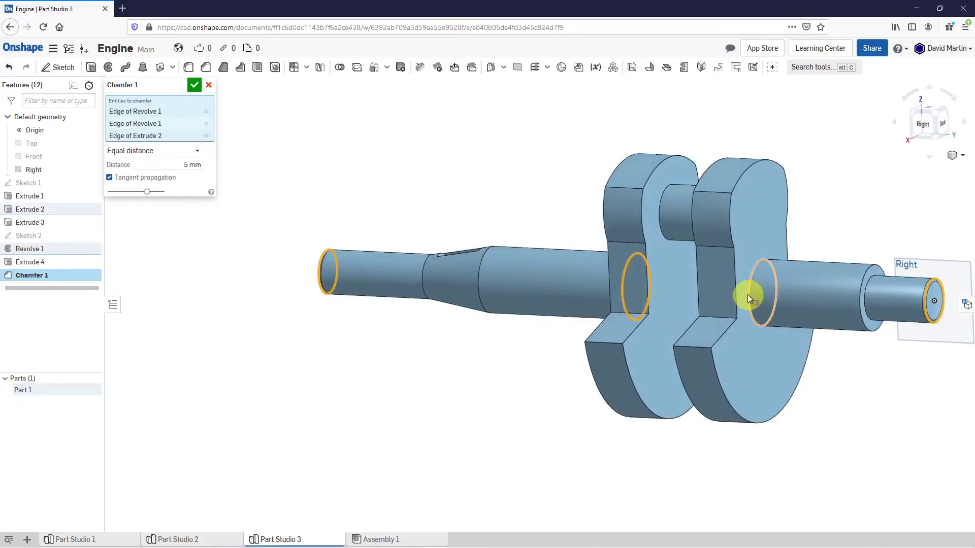
{"action": "left_click", "coordinate": [749, 295]}
{"action": "left_click", "coordinate": [172, 169]}
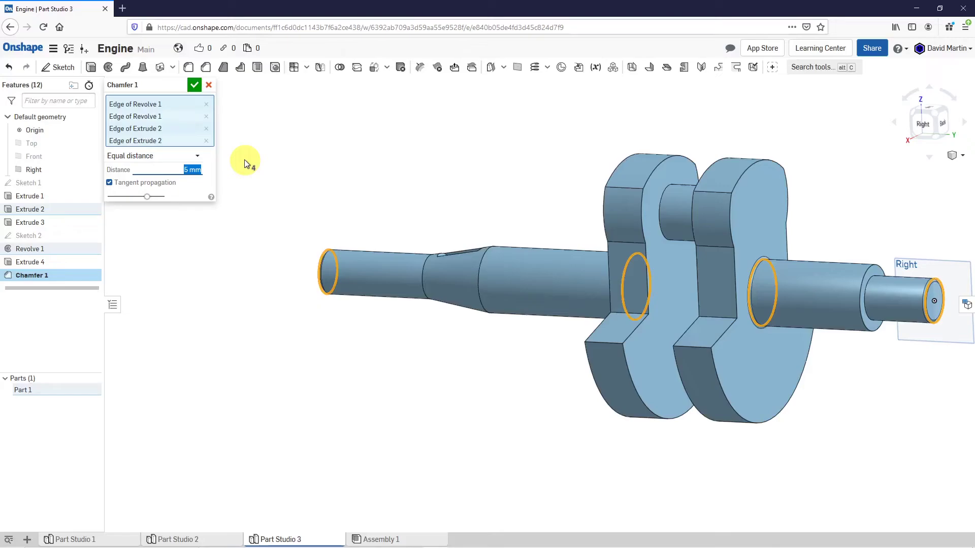
{"action": "type", "text": "20"}
{"action": "key", "text": "Return"}
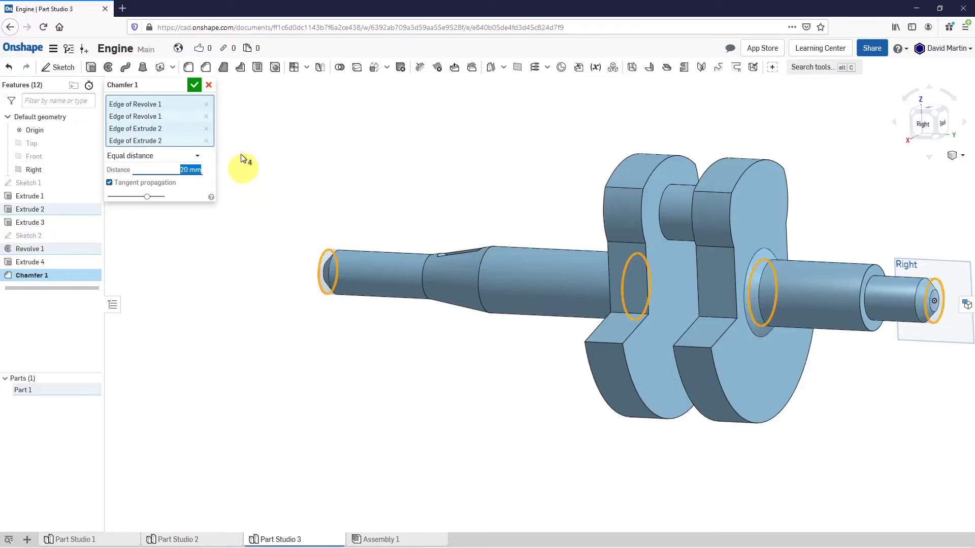
{"action": "left_click", "coordinate": [194, 85]}
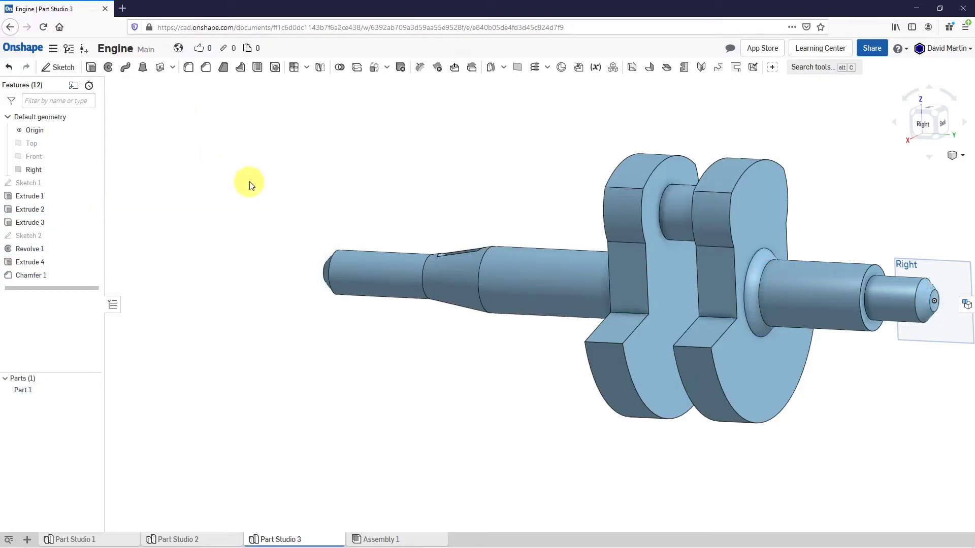
{"action": "right_click_drag", "start_coordinate": [412, 214], "coordinate": [757, 336]}
{"action": "scroll", "coordinate": [894, 282], "scroll_direction": "up", "scroll_amount": 5}
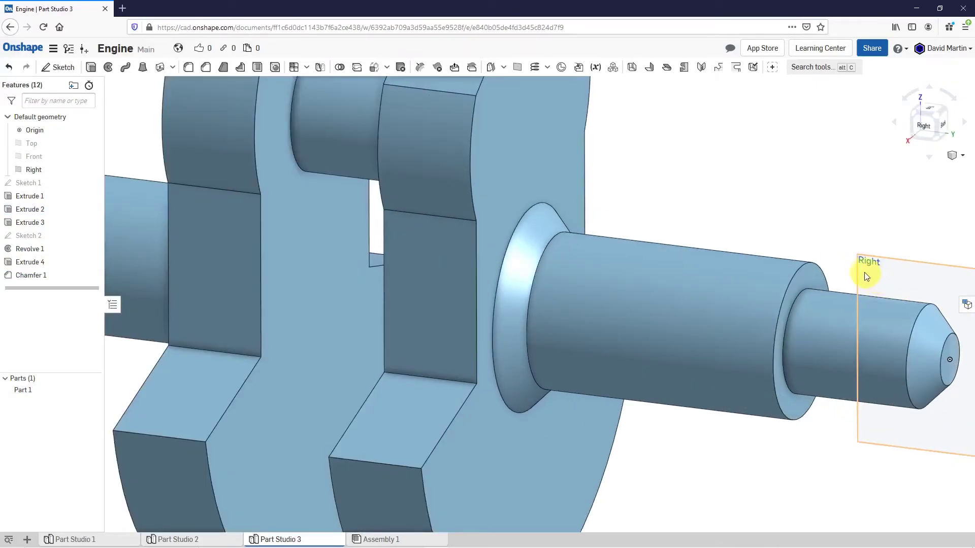
Chamfer the shoulder edge where the shorter shaft steps down, by distance and angle with 30 mm and 15 deg
{"action": "left_click", "coordinate": [207, 68]}
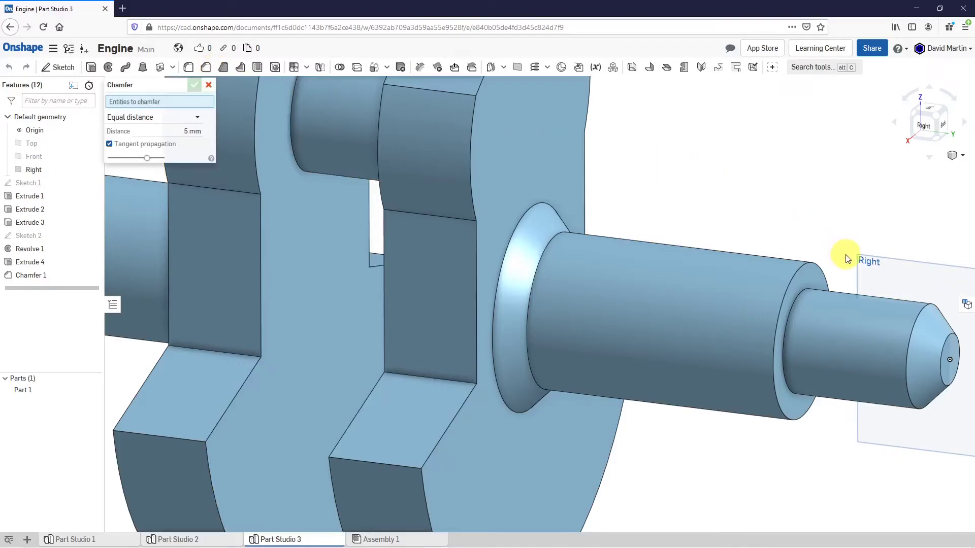
{"action": "left_click", "coordinate": [812, 263]}
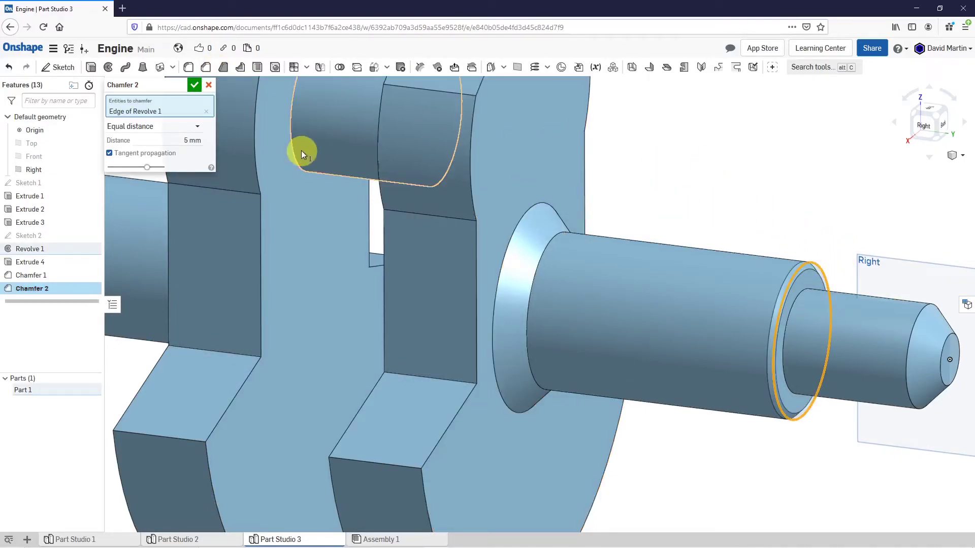
{"action": "left_click", "coordinate": [198, 126]}
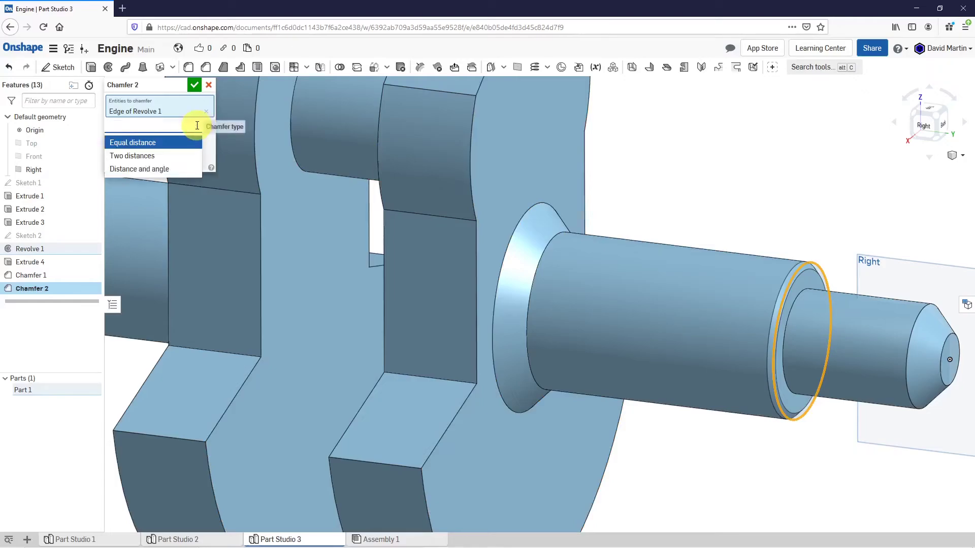
{"action": "left_click", "coordinate": [175, 169]}
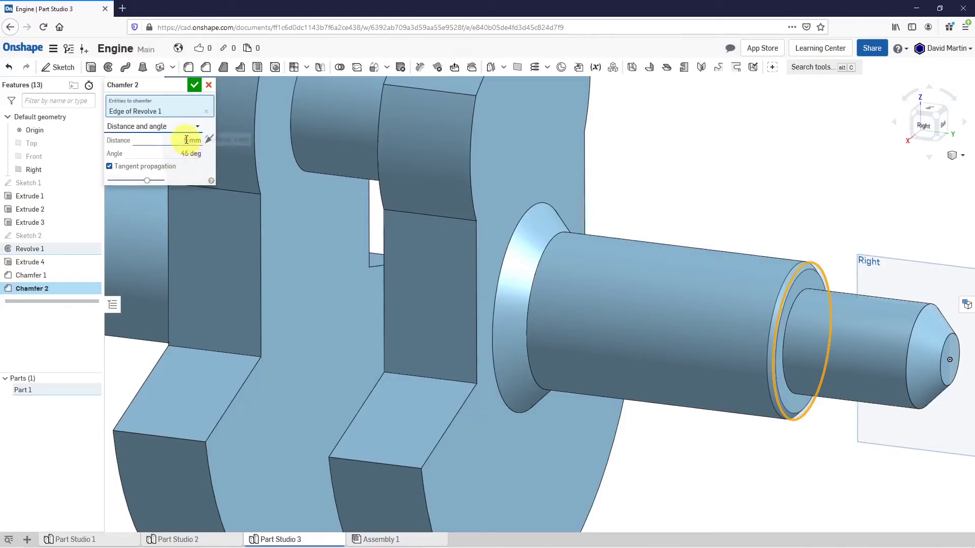
{"action": "left_click", "coordinate": [185, 154]}
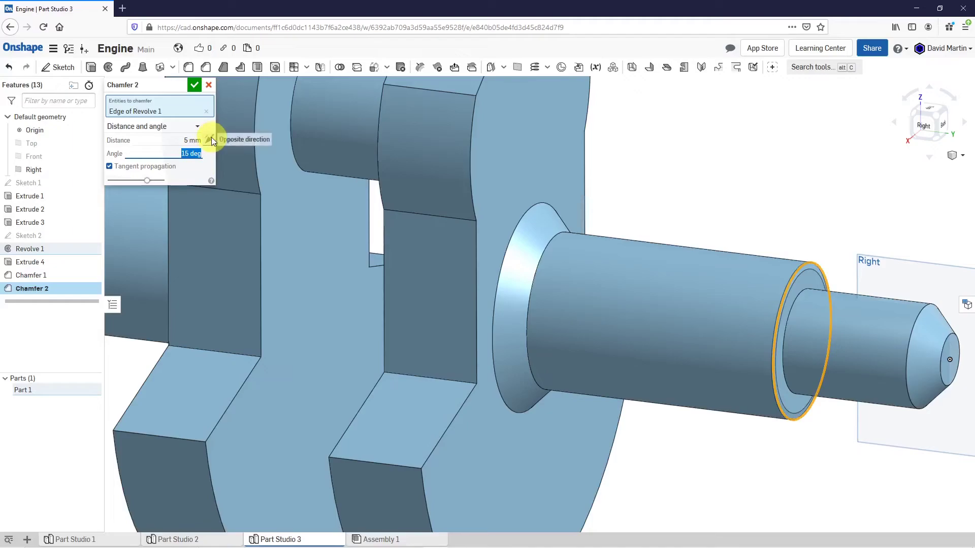
{"action": "key", "text": "Return"}
{"action": "left_click", "coordinate": [184, 140]}
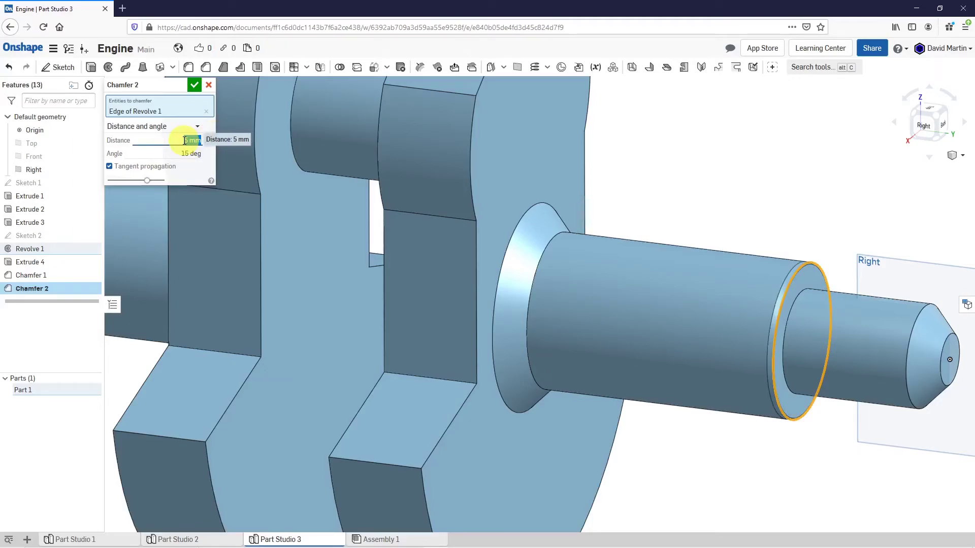
{"action": "type", "text": "30"}
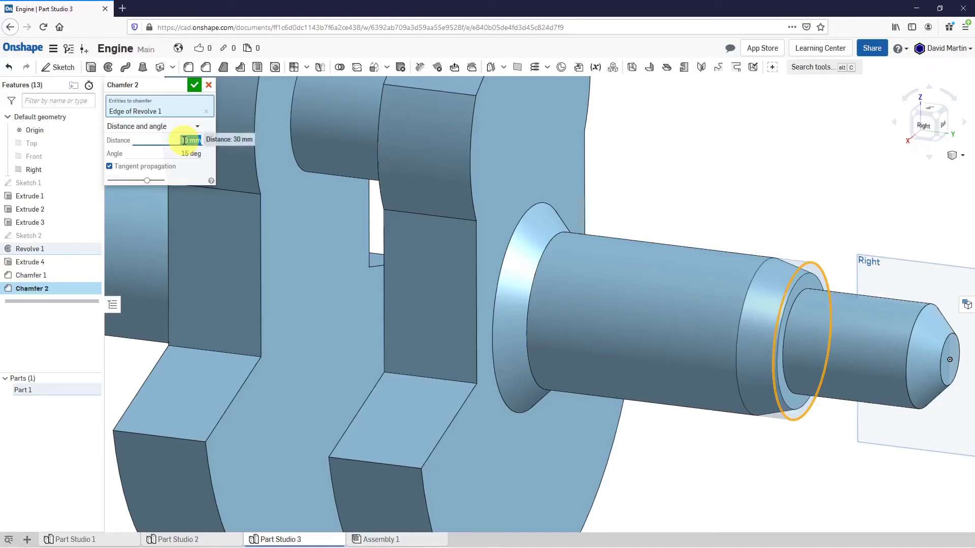
{"action": "left_click", "coordinate": [206, 100]}
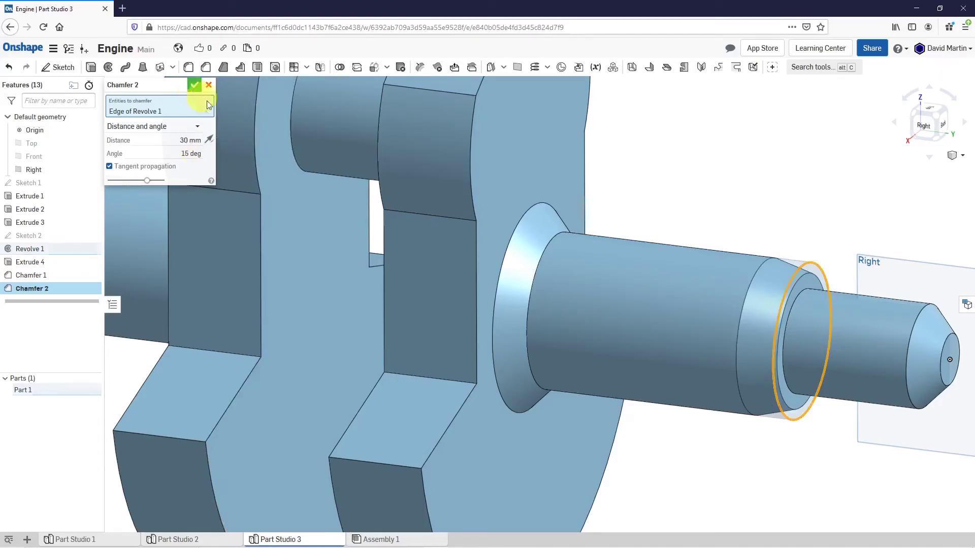
{"action": "left_click", "coordinate": [194, 84]}
Fillet the six transverse edges along one side of both crank webs with a 40 mm radius
{"action": "scroll", "coordinate": [729, 274], "scroll_direction": "down", "scroll_amount": 5}
{"action": "right_click_drag", "start_coordinate": [688, 274], "coordinate": [731, 275]}
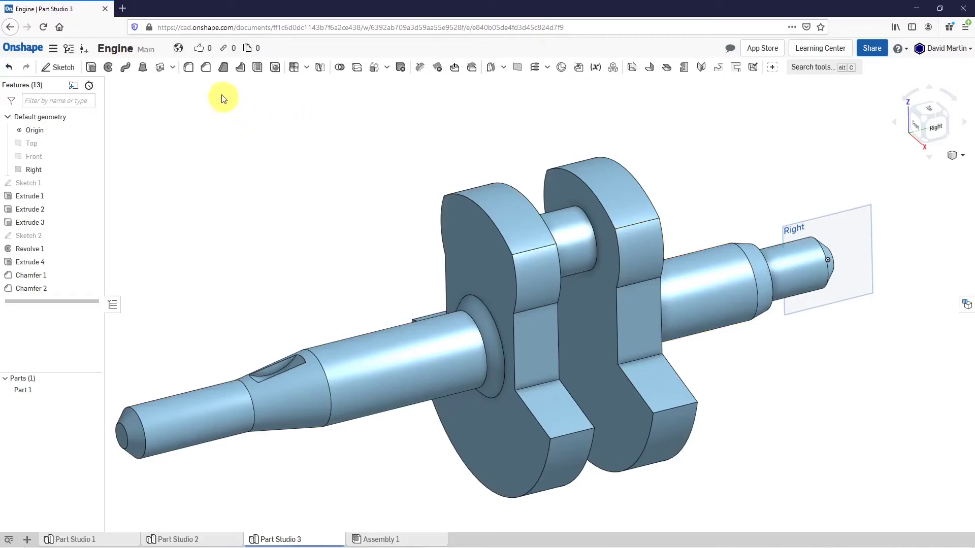
{"action": "left_click", "coordinate": [189, 70]}
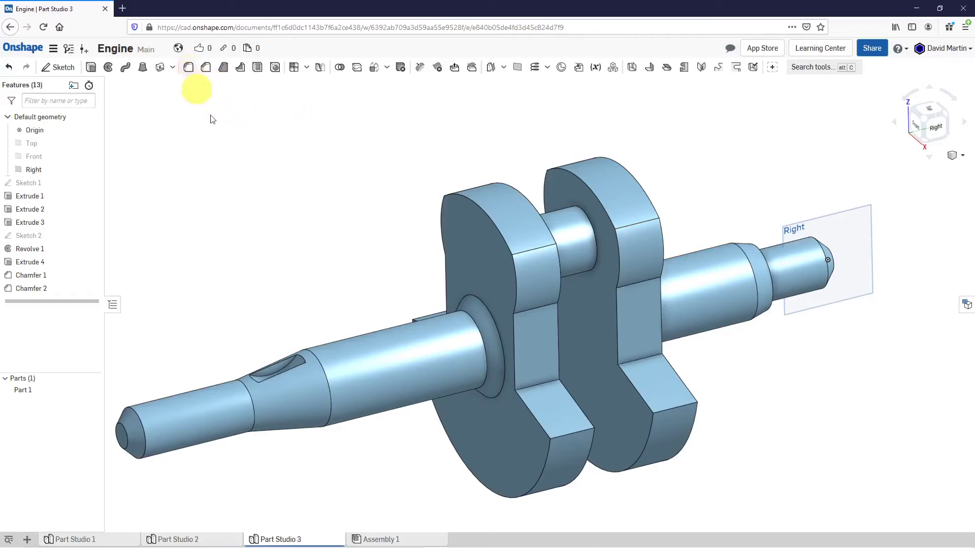
{"action": "left_click", "coordinate": [535, 249]}
{"action": "left_click", "coordinate": [628, 228]}
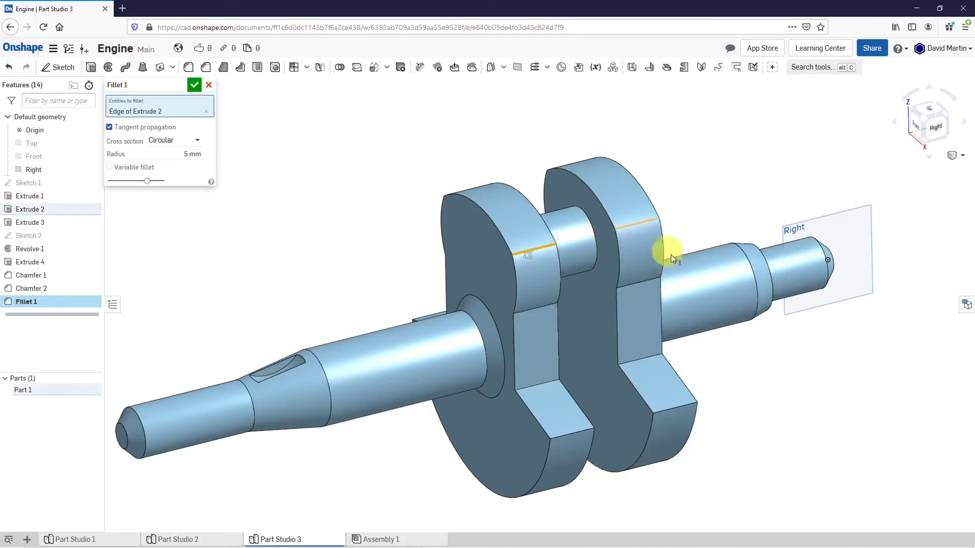
{"action": "left_click", "coordinate": [540, 308]}
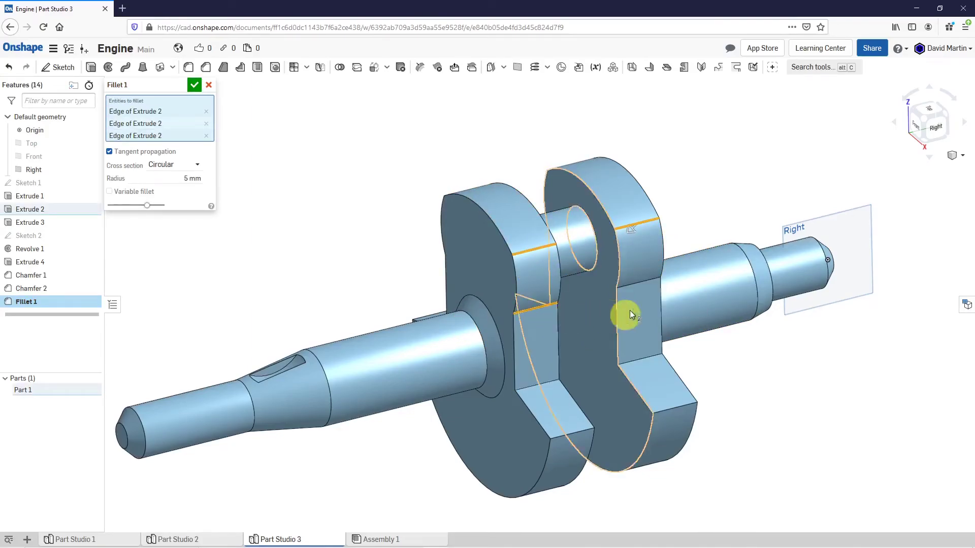
{"action": "left_click", "coordinate": [640, 284]}
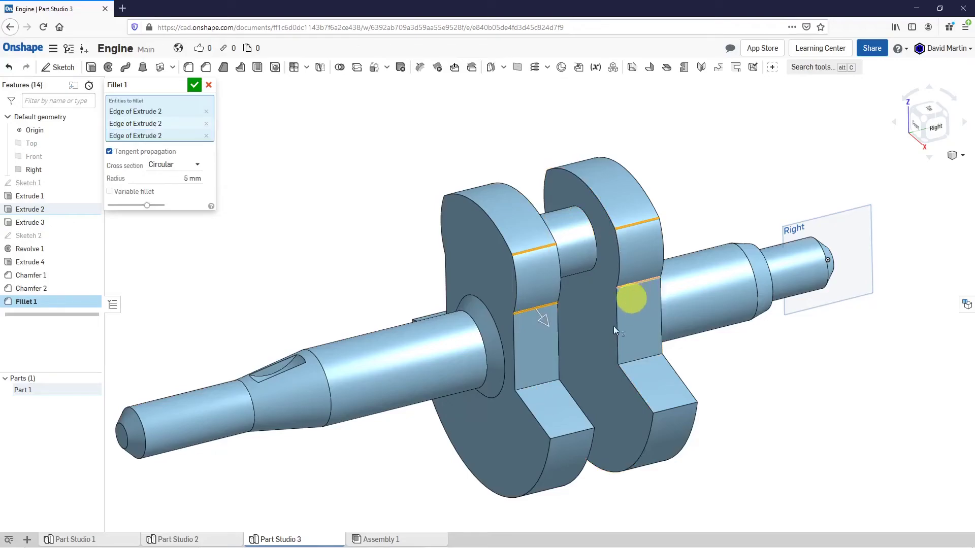
{"action": "left_click", "coordinate": [548, 383]}
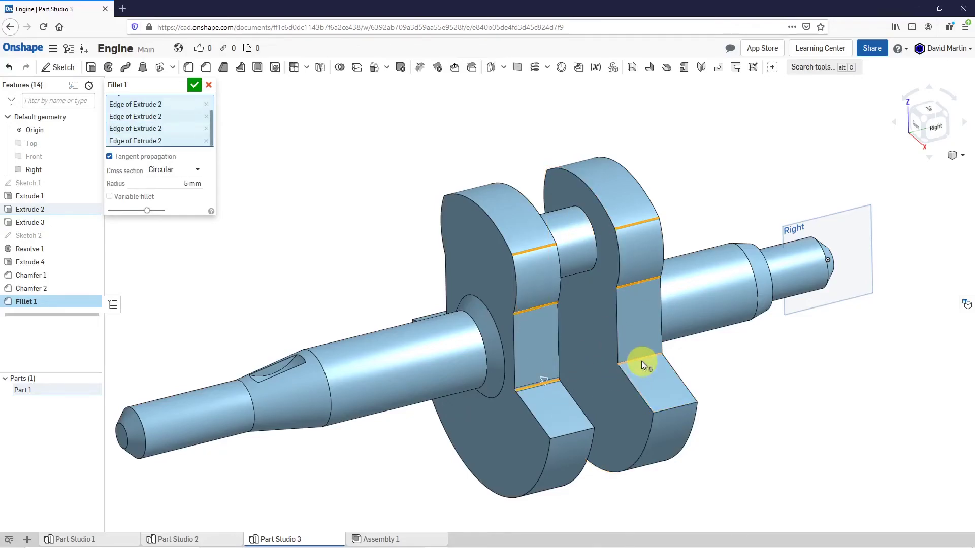
{"action": "left_click", "coordinate": [642, 361]}
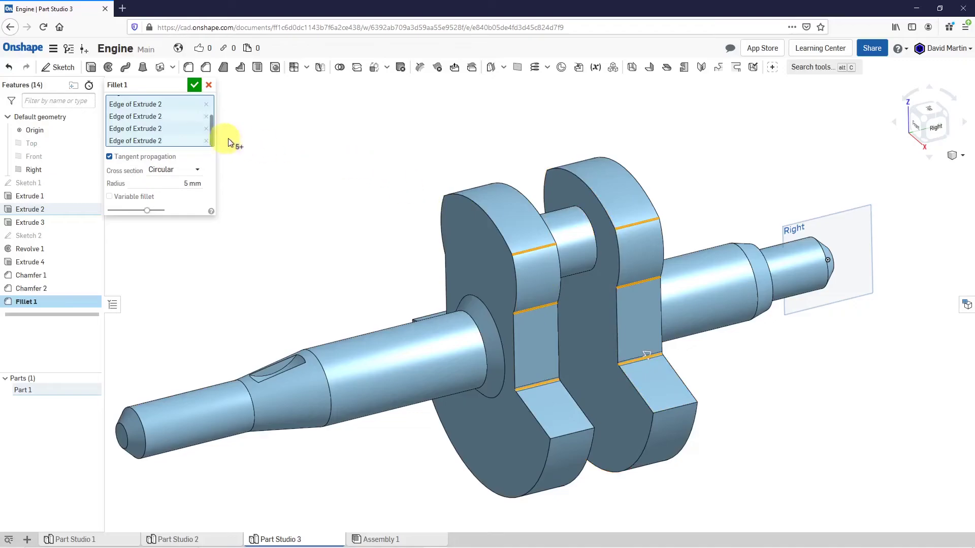
{"action": "left_click", "coordinate": [184, 183]}
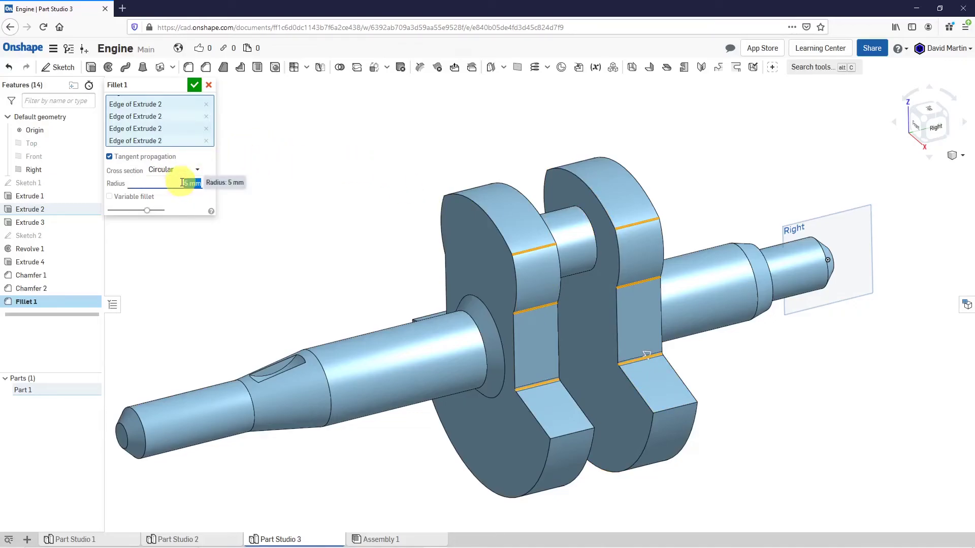
{"action": "key", "text": "Return"}
Add the six matching transverse edges on the opposite side of both crank webs to the fillet and complete it
{"action": "right_click_drag", "start_coordinate": [592, 341], "coordinate": [697, 336]}
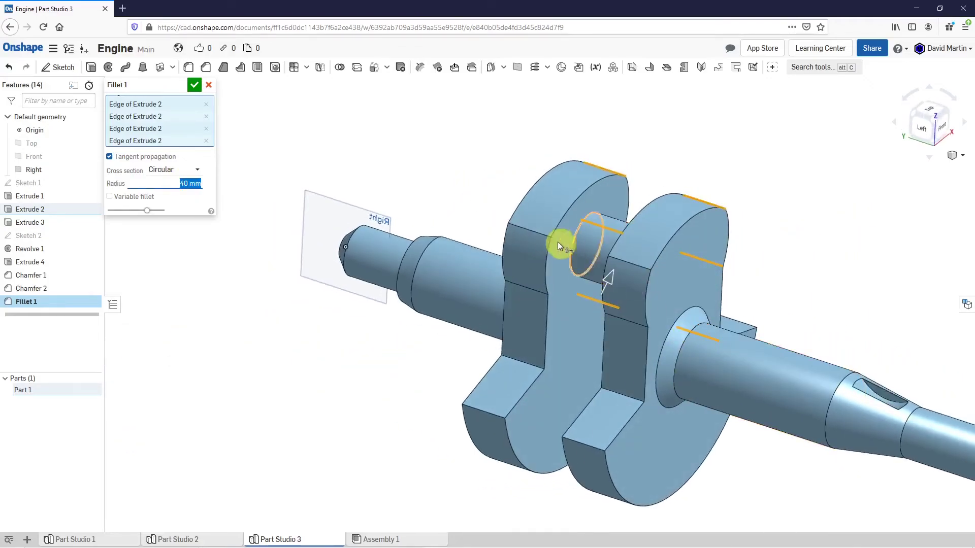
{"action": "left_click", "coordinate": [540, 234]}
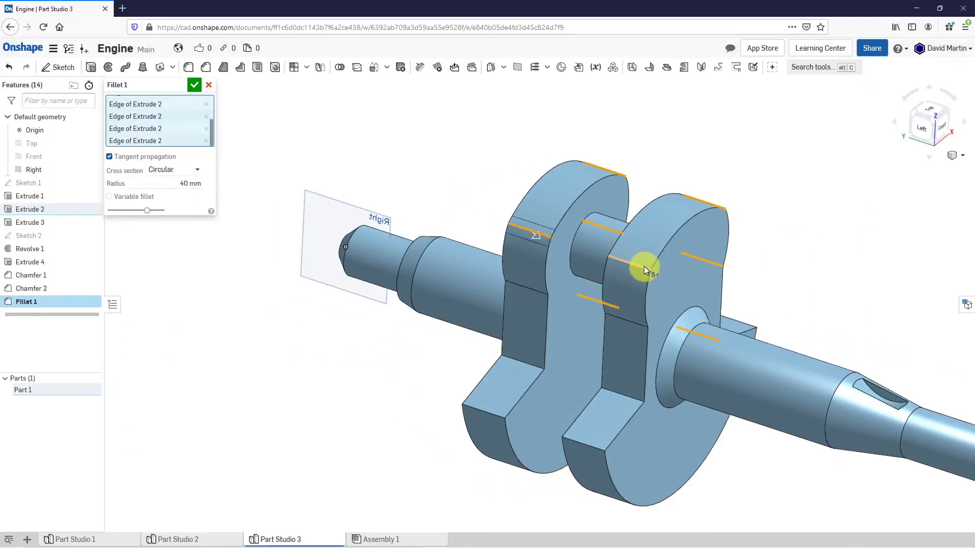
{"action": "left_click", "coordinate": [643, 267]}
{"action": "left_click", "coordinate": [534, 289]}
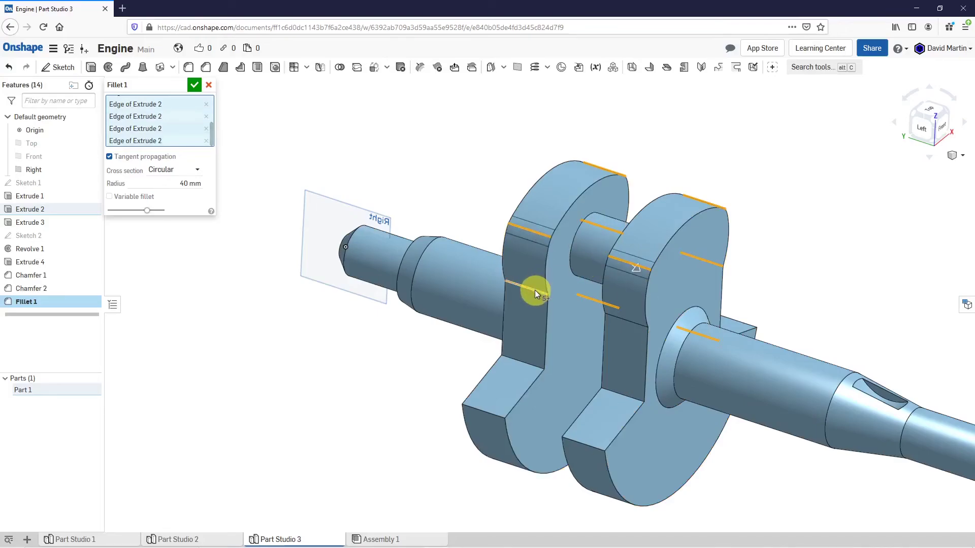
{"action": "left_click", "coordinate": [634, 321]}
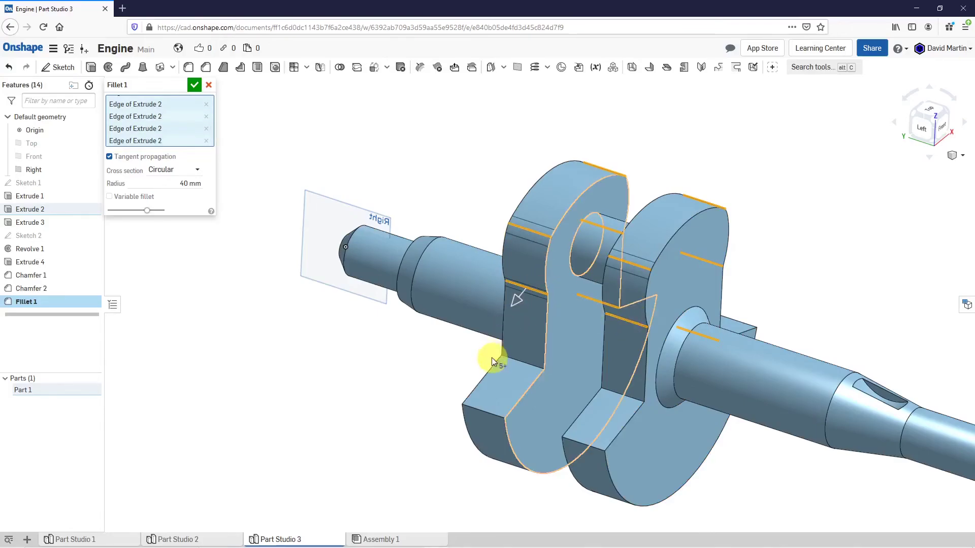
{"action": "left_click", "coordinate": [523, 361]}
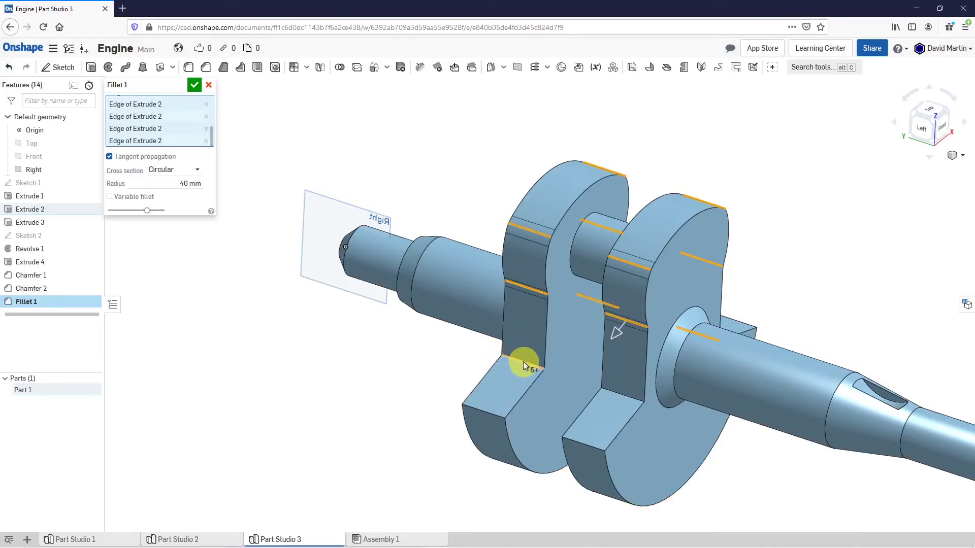
{"action": "left_click", "coordinate": [629, 395]}
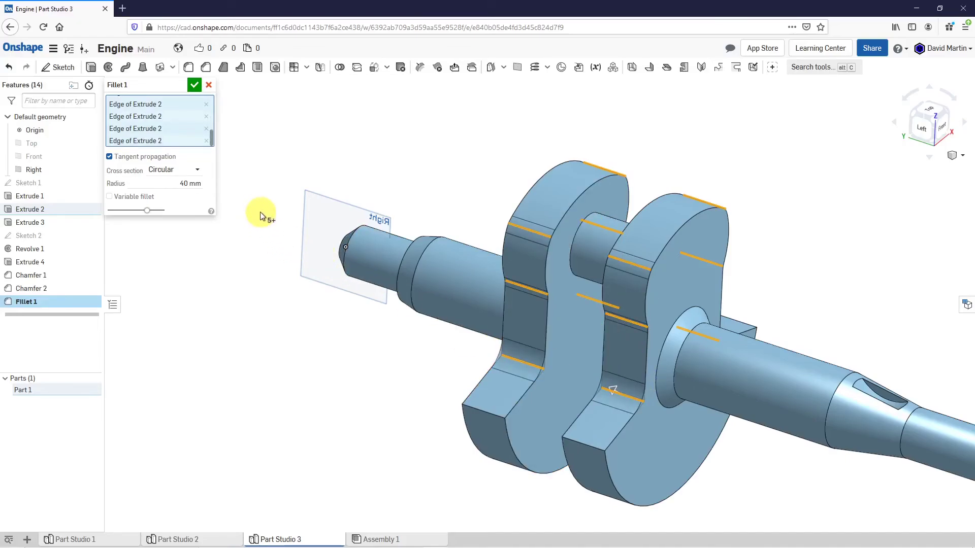
{"action": "left_click", "coordinate": [195, 86]}
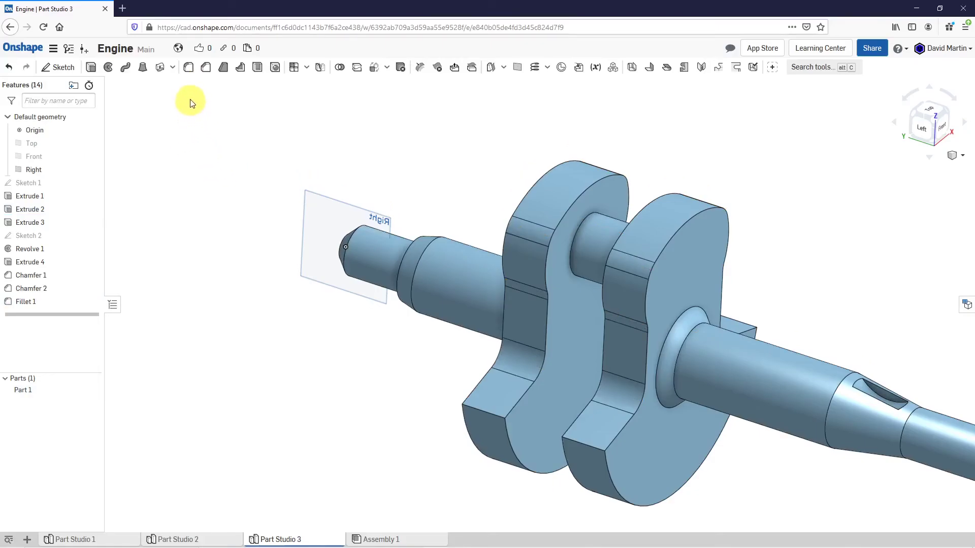
Fillet the four sharp counterweight corner edges on both sides of the crank webs with a 10 mm radius
{"action": "left_click", "coordinate": [188, 71]}
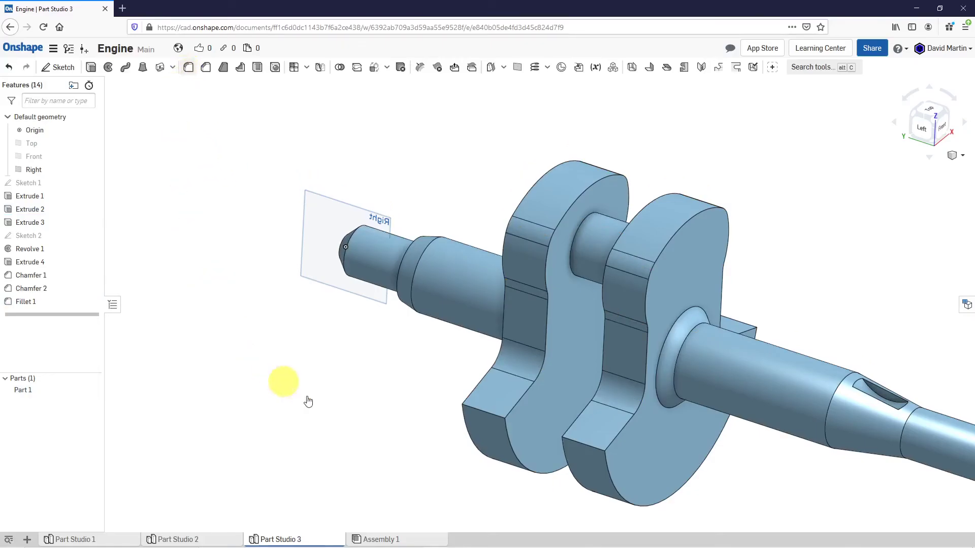
{"action": "left_click", "coordinate": [485, 410]}
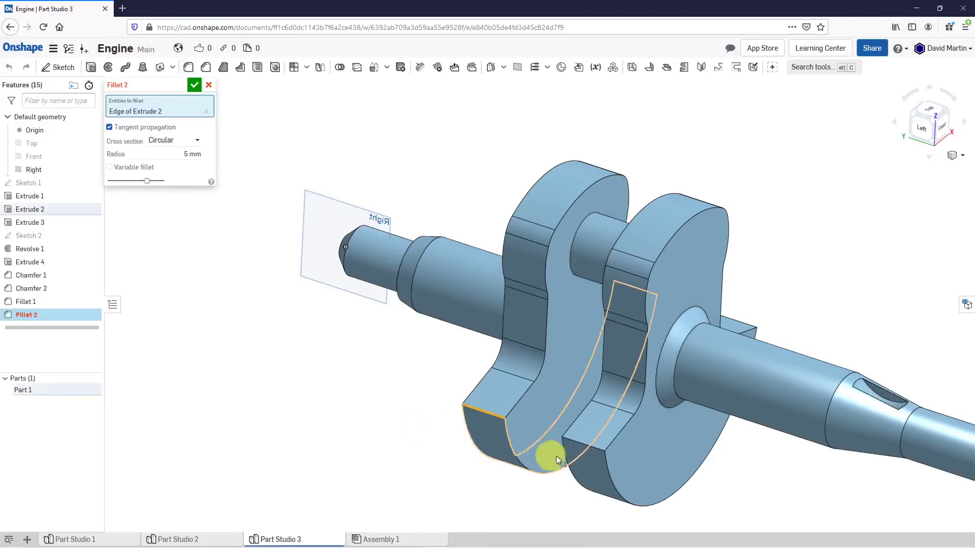
{"action": "left_click", "coordinate": [585, 445]}
{"action": "scroll", "coordinate": [540, 355], "scroll_direction": "down", "scroll_amount": 3}
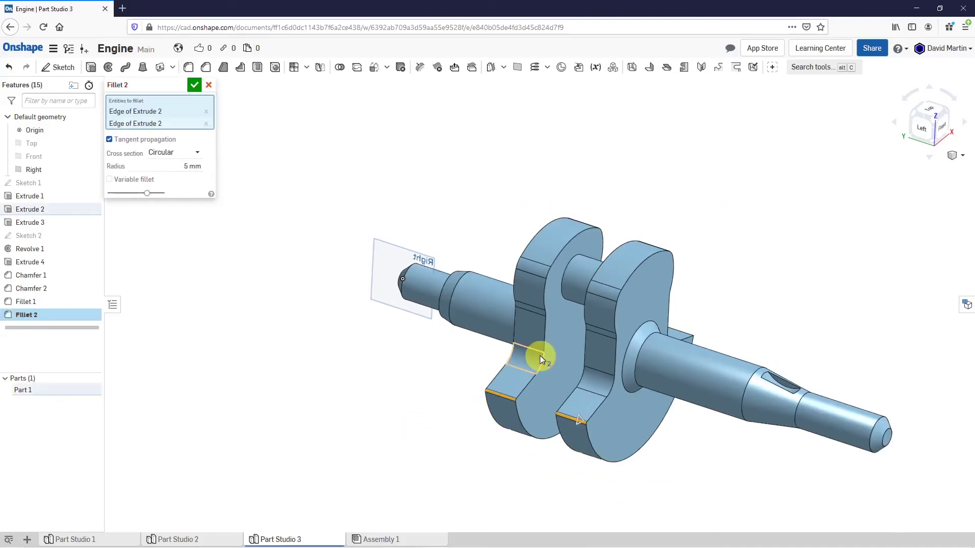
{"action": "right_click_drag", "start_coordinate": [540, 355], "coordinate": [451, 385]}
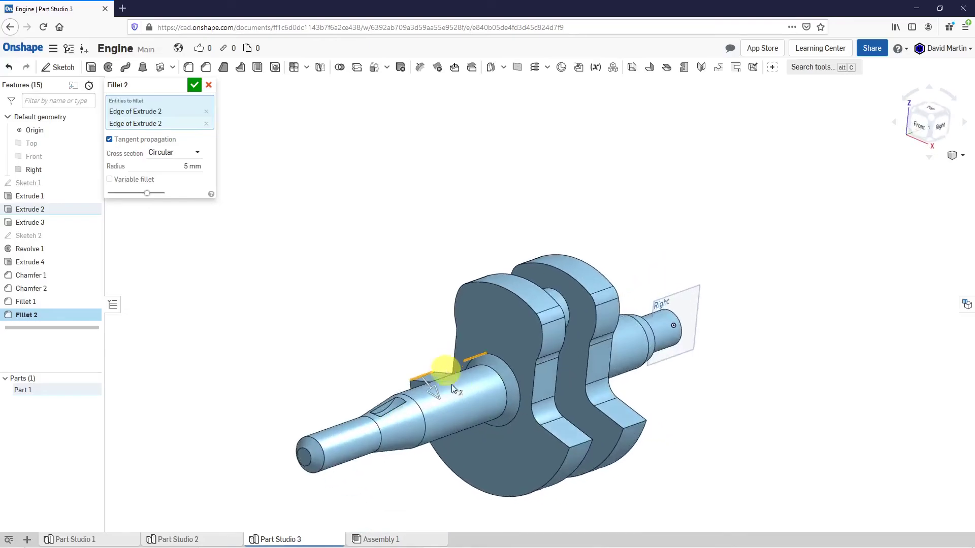
{"action": "scroll", "coordinate": [577, 455], "scroll_direction": "up", "scroll_amount": 4}
{"action": "left_click", "coordinate": [574, 429]}
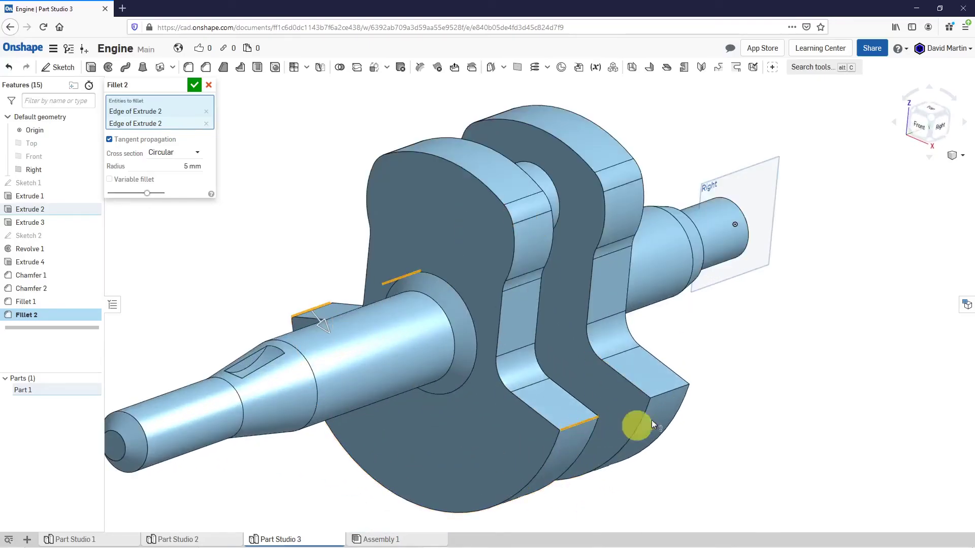
{"action": "left_click", "coordinate": [673, 390]}
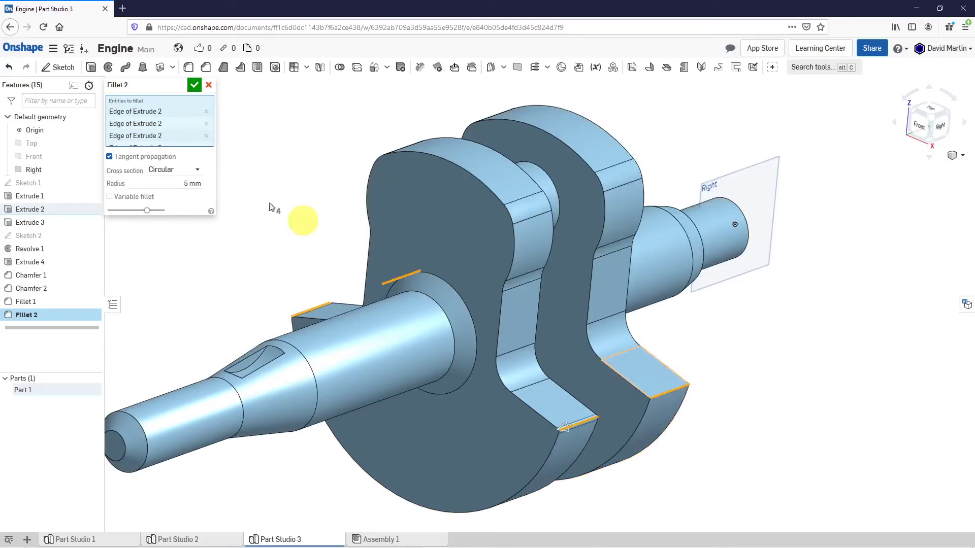
{"action": "left_click", "coordinate": [176, 181]}
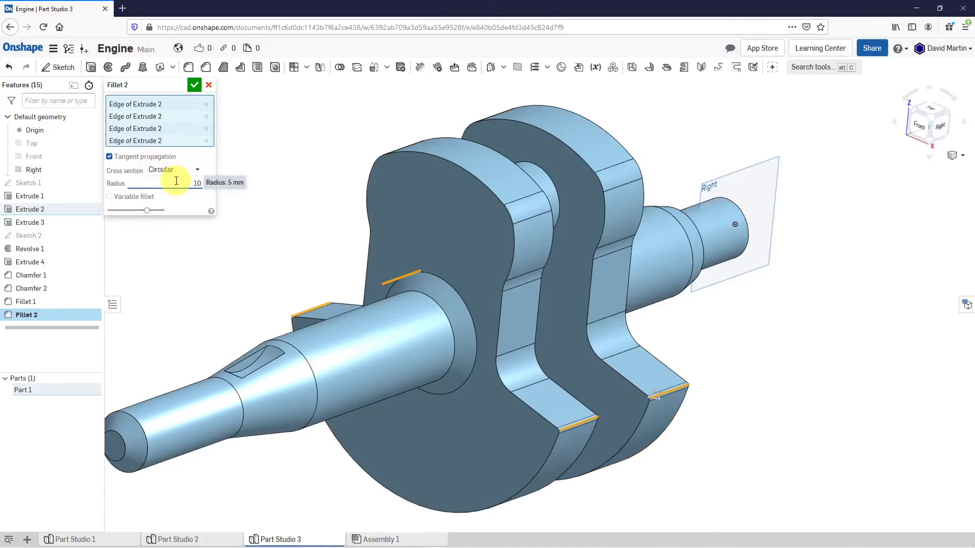
{"action": "type", "text": "10"}
{"action": "key", "text": "Return"}
{"action": "scroll", "coordinate": [592, 275], "scroll_direction": "down", "scroll_amount": 2}
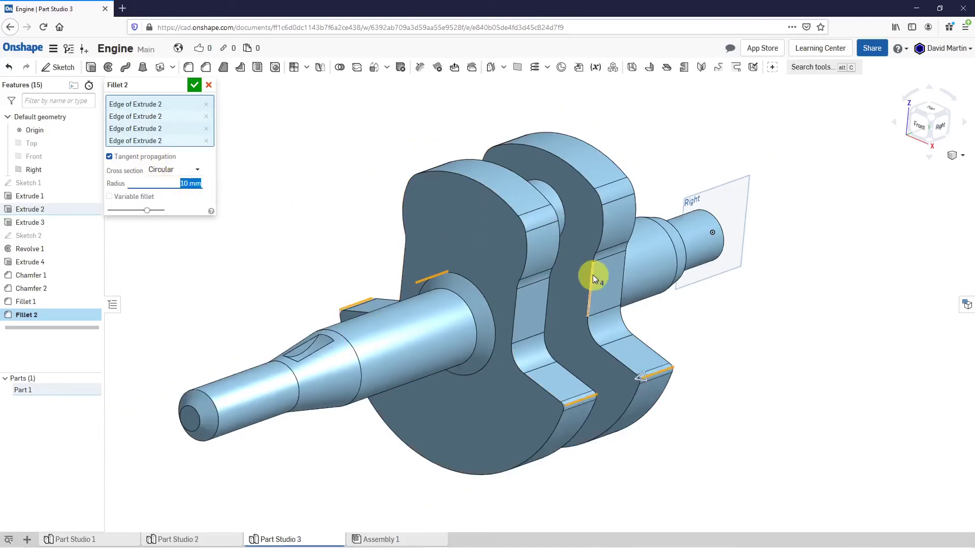
{"action": "left_click", "coordinate": [192, 86]}
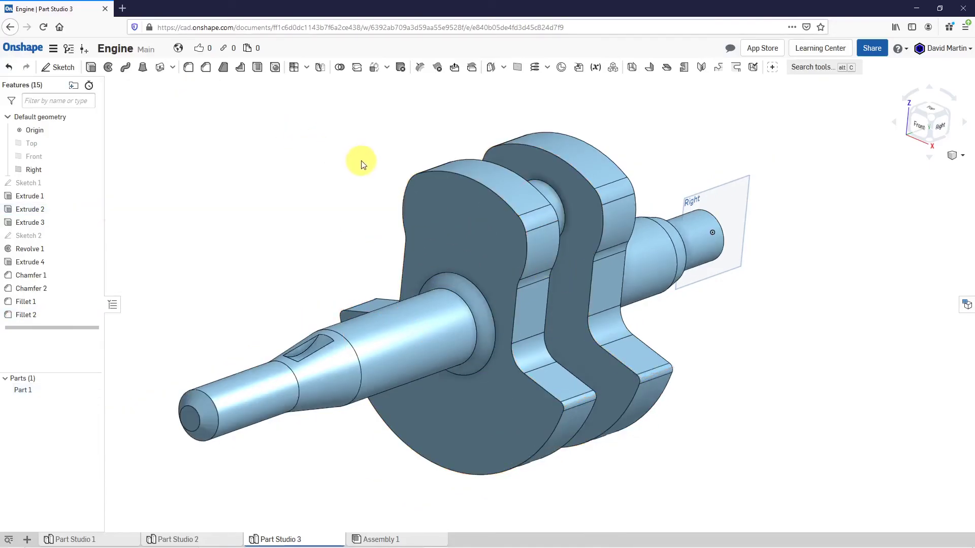
Fillet the perimeter edges on both faces of both crank webs with a 10 mm radius, using tangent propagation
{"action": "right_click_drag", "start_coordinate": [427, 203], "coordinate": [449, 196]}
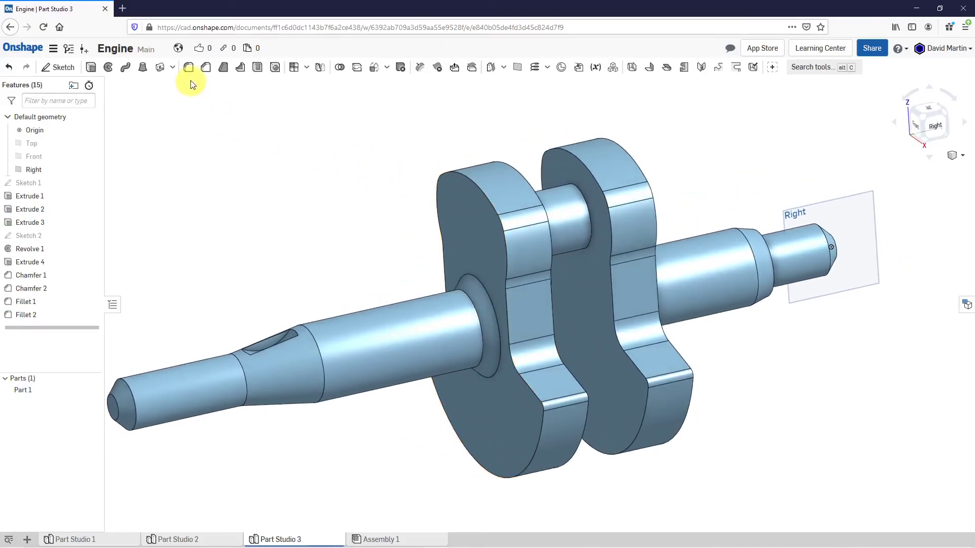
{"action": "key", "text": "shift+f"}
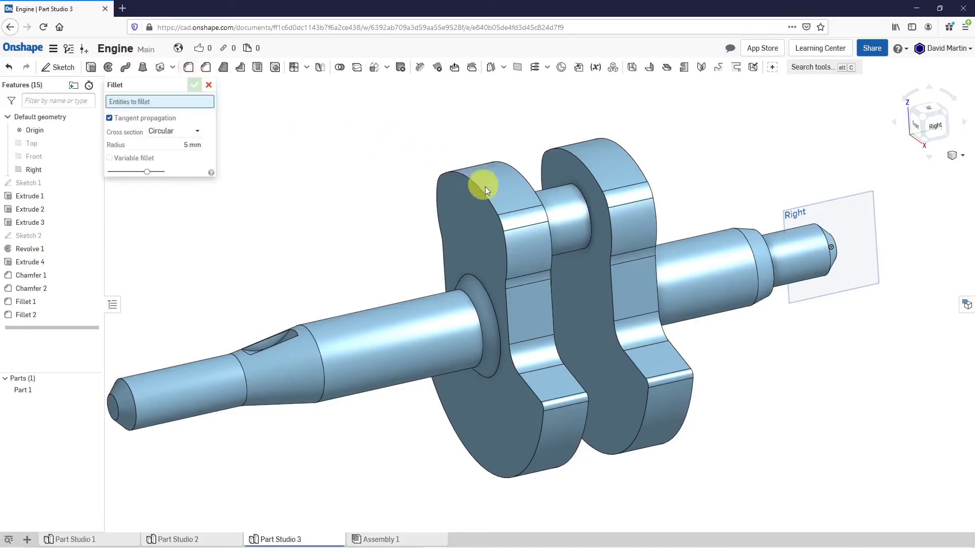
{"action": "left_click", "coordinate": [478, 189]}
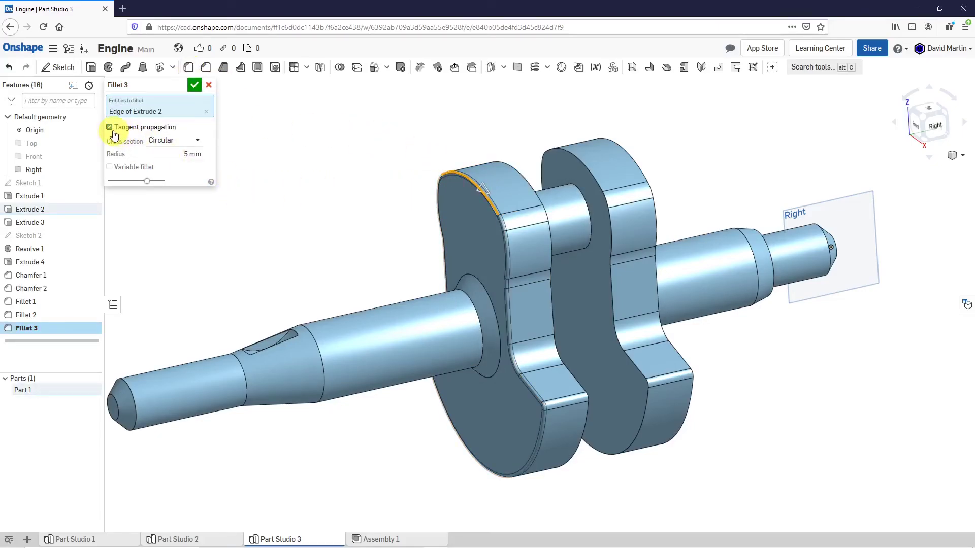
{"action": "left_click", "coordinate": [189, 154]}
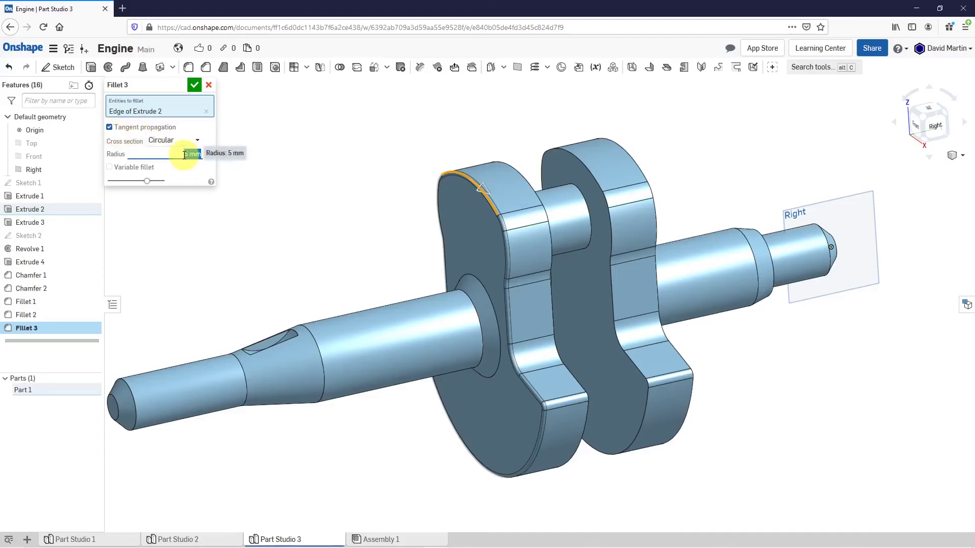
{"action": "type", "text": "10"}
{"action": "key", "text": "Return"}
{"action": "left_click", "coordinate": [523, 172]}
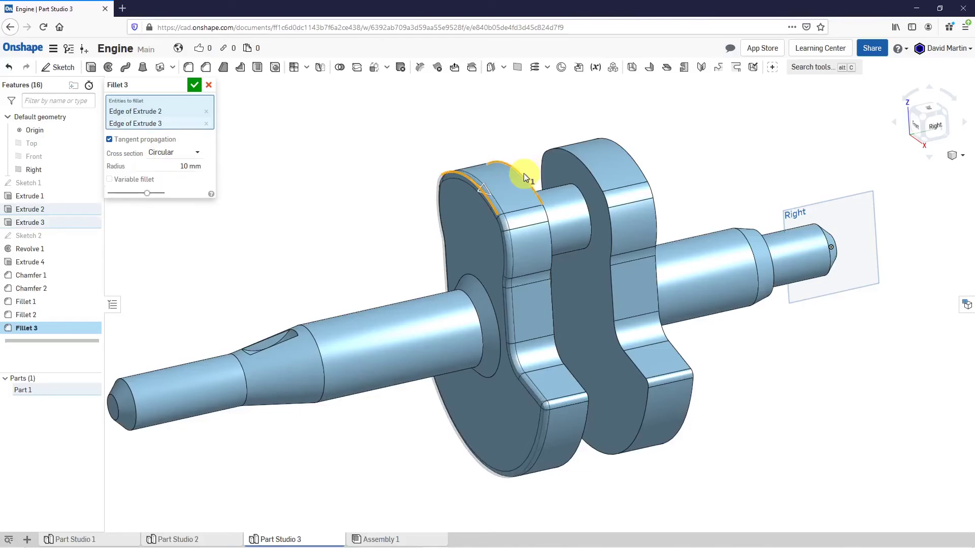
{"action": "left_click", "coordinate": [579, 160]}
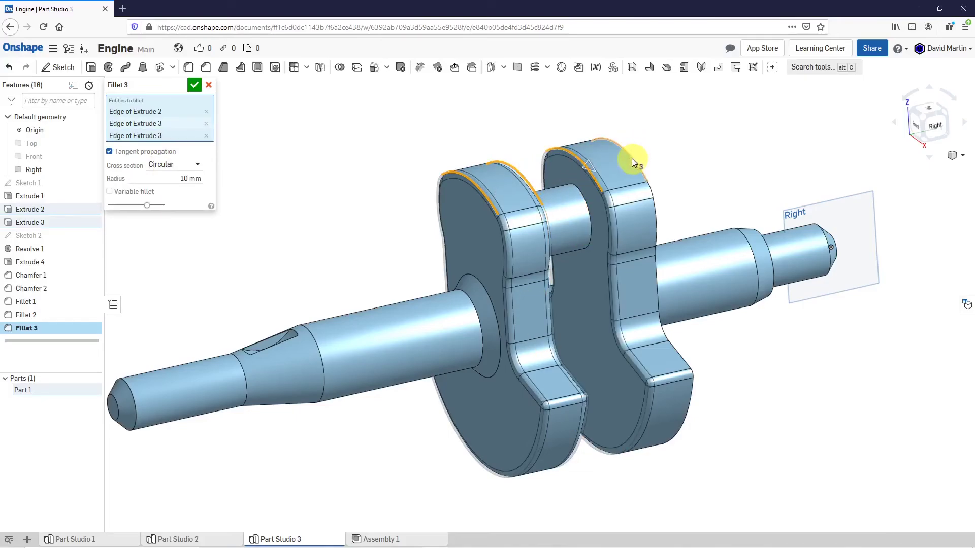
{"action": "left_click", "coordinate": [632, 159]}
{"action": "scroll", "coordinate": [741, 205], "scroll_direction": "down", "scroll_amount": 3}
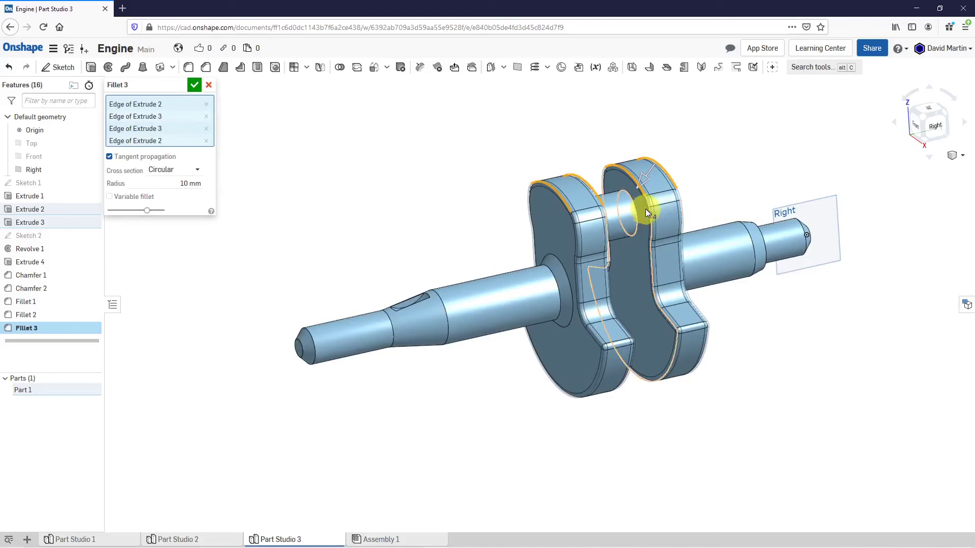
{"action": "right_click_drag", "start_coordinate": [645, 209], "coordinate": [654, 212]}
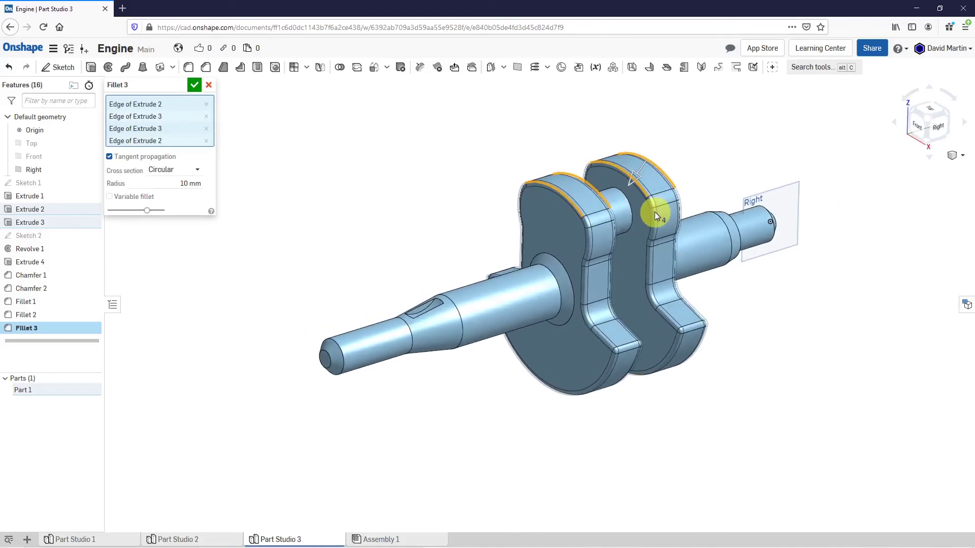
{"action": "left_click", "coordinate": [196, 85]}
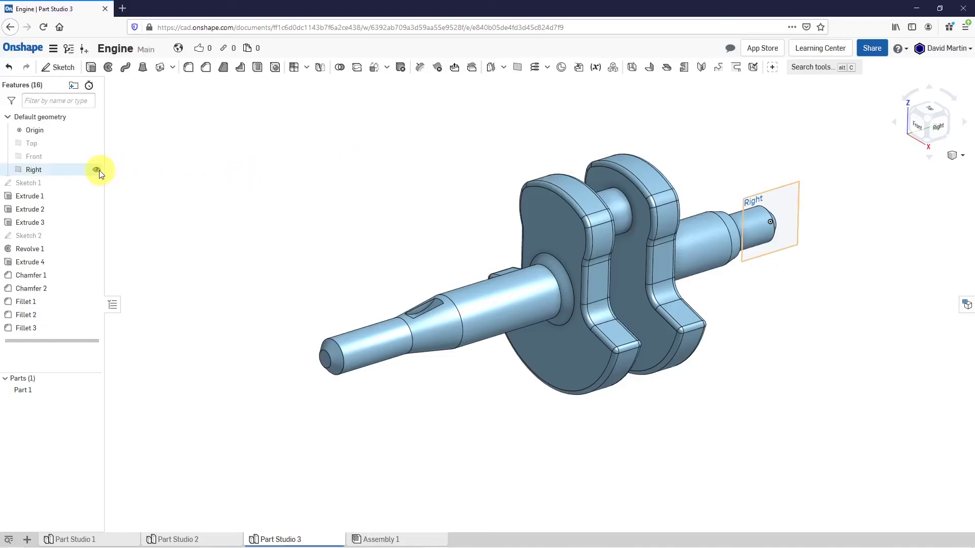
Hide the Right plane from the model view
{"action": "left_click", "coordinate": [97, 170]}
{"action": "scroll", "coordinate": [619, 268], "scroll_direction": "up", "scroll_amount": 3}
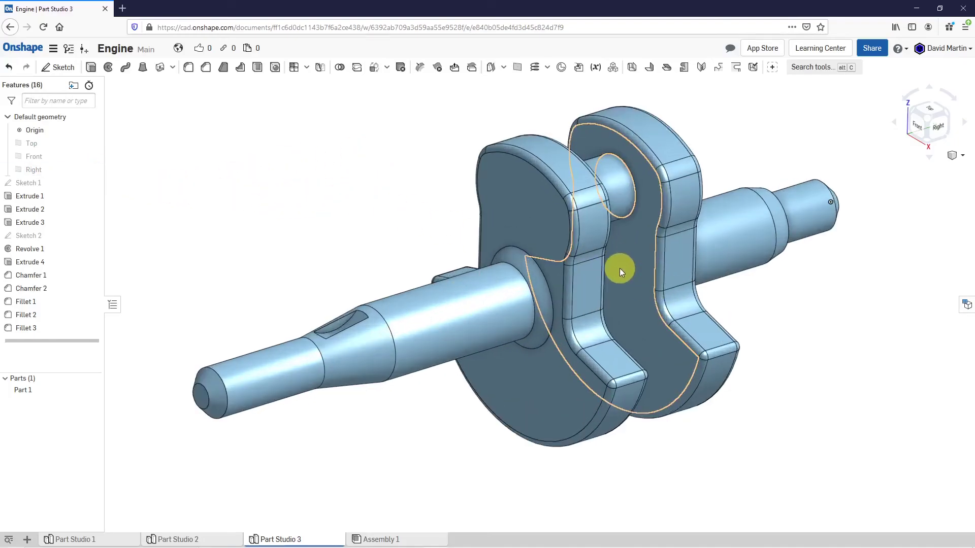
{"action": "scroll", "coordinate": [579, 258], "scroll_direction": "down", "scroll_amount": 3}
{"action": "scroll", "coordinate": [580, 258], "scroll_direction": "up", "scroll_amount": 3}
{"action": "right_click_drag", "start_coordinate": [579, 257], "coordinate": [608, 257]}
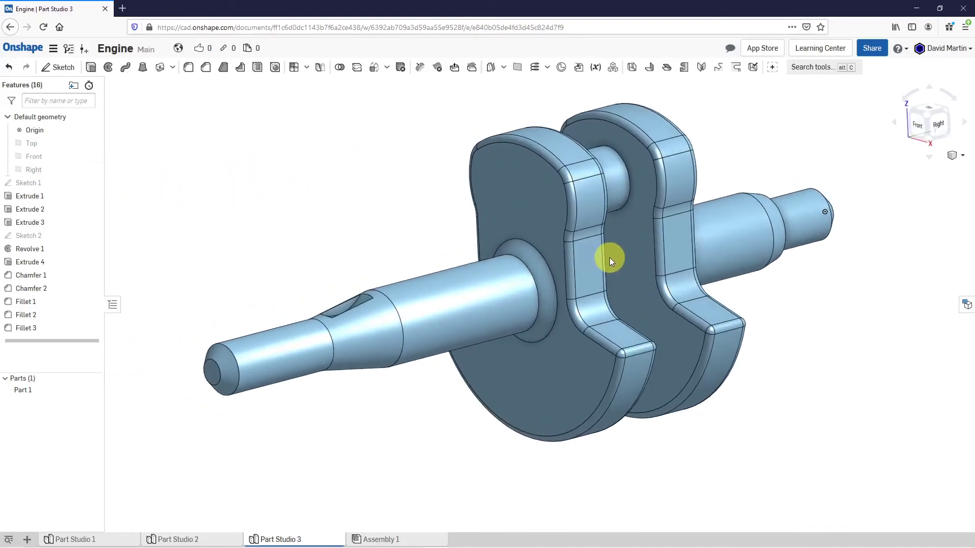
Rename the part as Crankshaft
{"action": "right_click", "coordinate": [26, 389]}
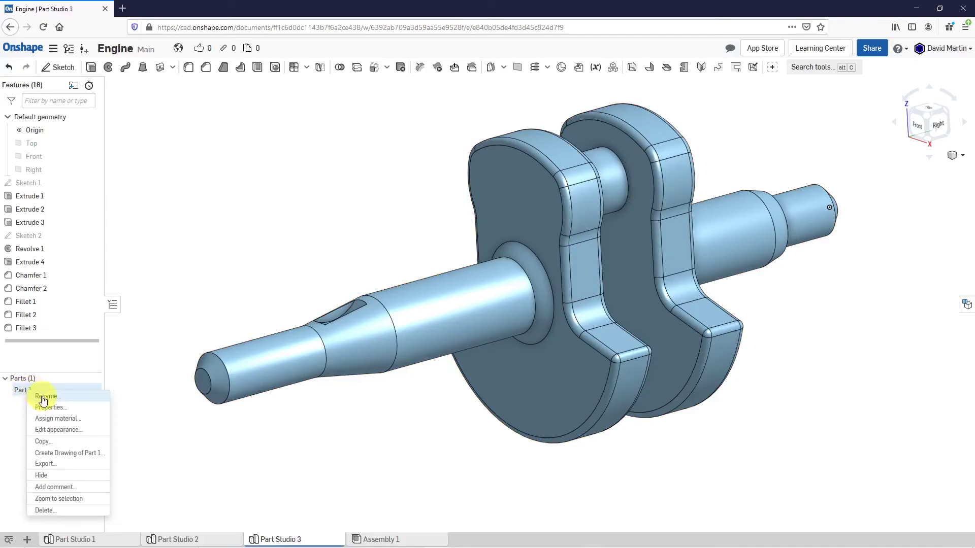
{"action": "left_click", "coordinate": [45, 396]}
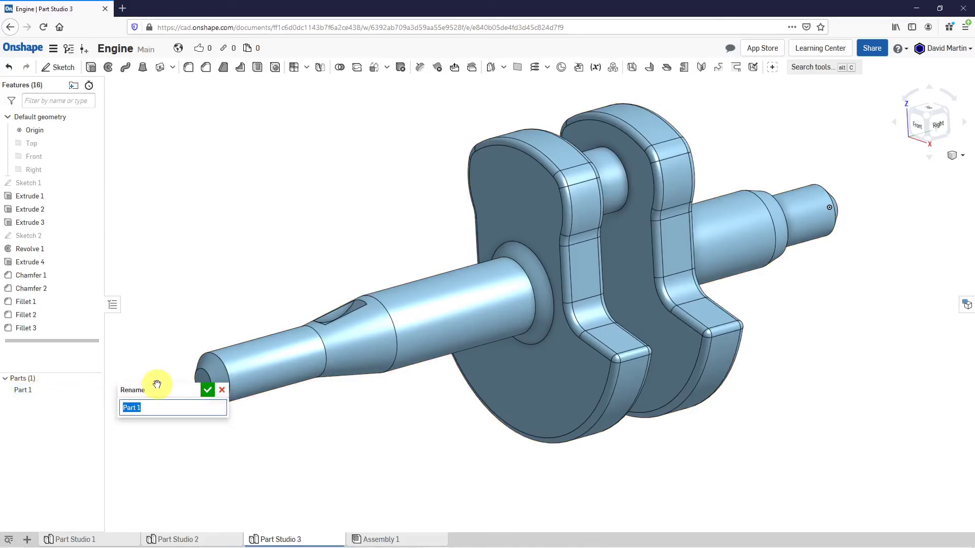
{"action": "type", "text": "Crankshaft"}
{"action": "key", "text": "Return"}
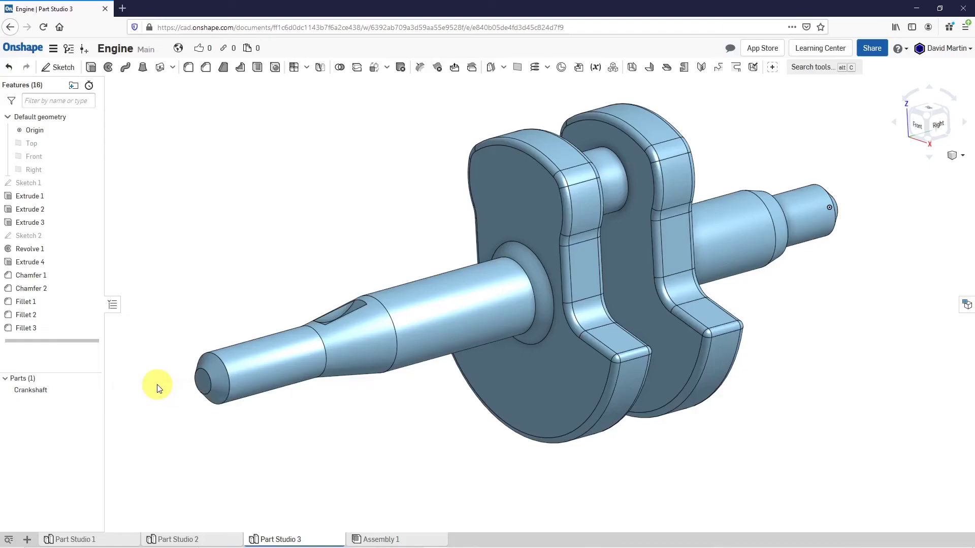
Assign the material Steel from the Onshape Material Library to the Crankshaft part
{"action": "right_click", "coordinate": [29, 390]}
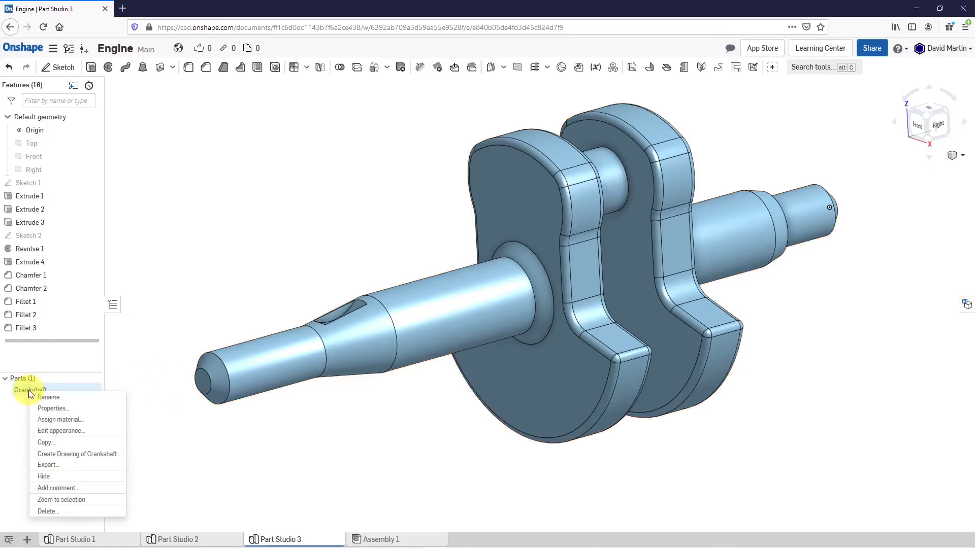
{"action": "left_click", "coordinate": [58, 419]}
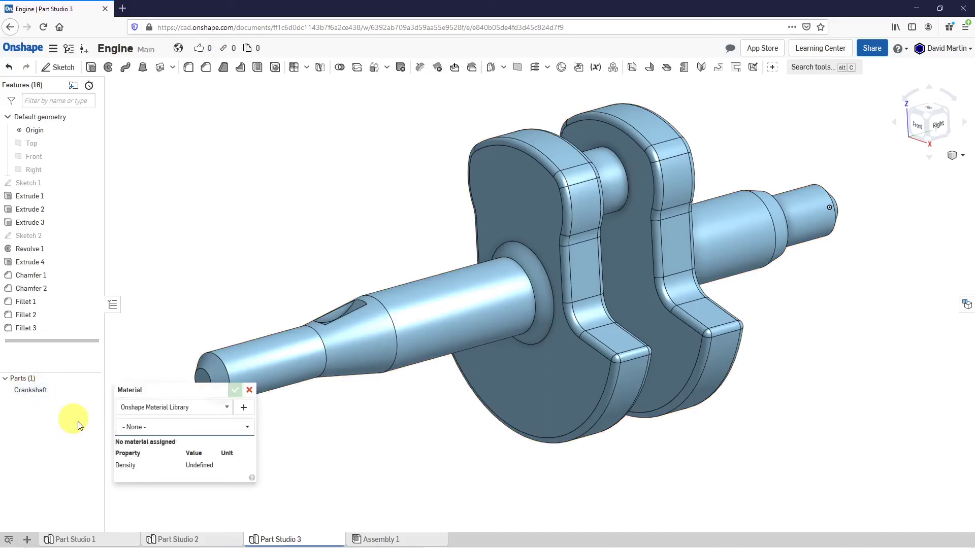
{"action": "left_click", "coordinate": [247, 429]}
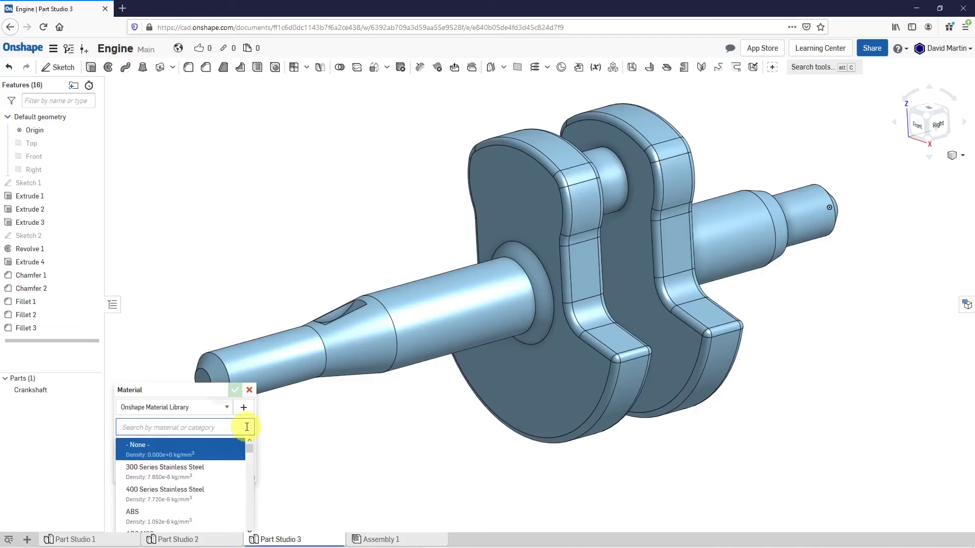
{"action": "left_click_drag", "start_coordinate": [250, 453], "coordinate": [245, 510]}
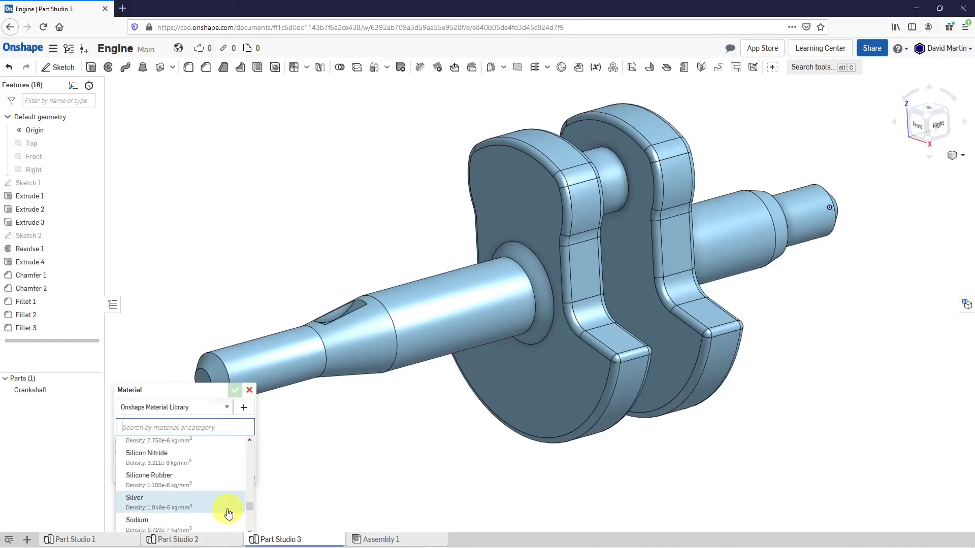
{"action": "scroll", "coordinate": [225, 512], "scroll_direction": "down", "scroll_amount": 2}
{"action": "scroll", "coordinate": [225, 512], "scroll_direction": "down", "scroll_amount": 4}
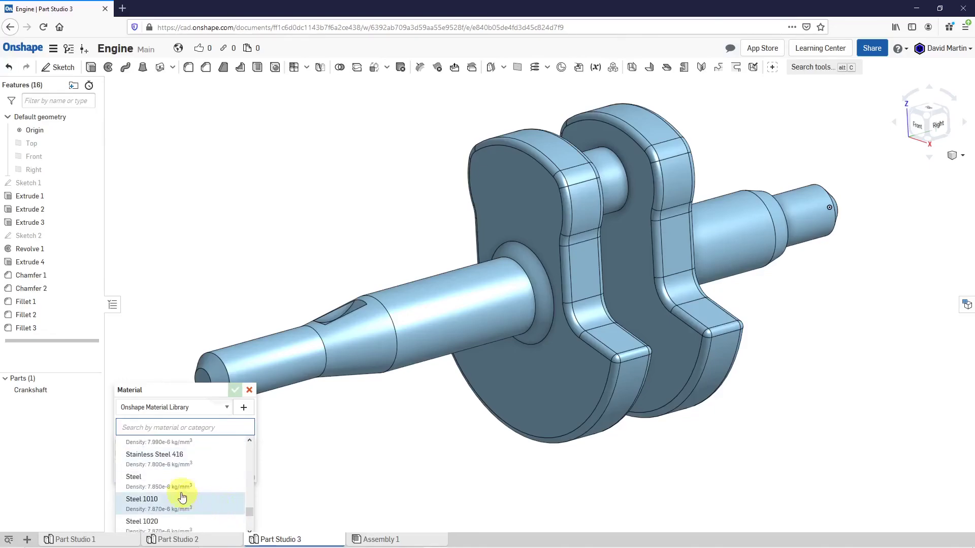
{"action": "left_click", "coordinate": [174, 487]}
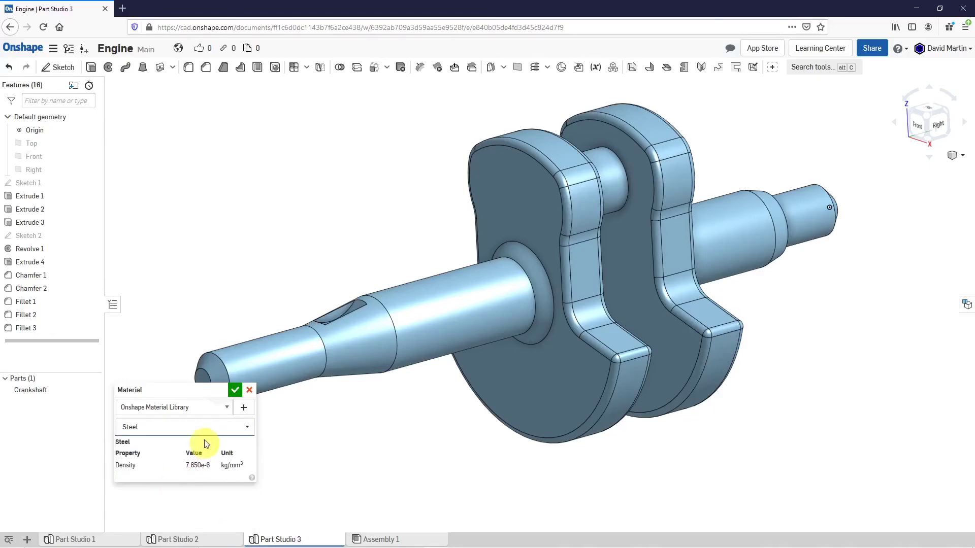
Change the Crankshaft part's appearance to green, colour 5FA73D, from the palette
{"action": "right_click", "coordinate": [43, 390]}
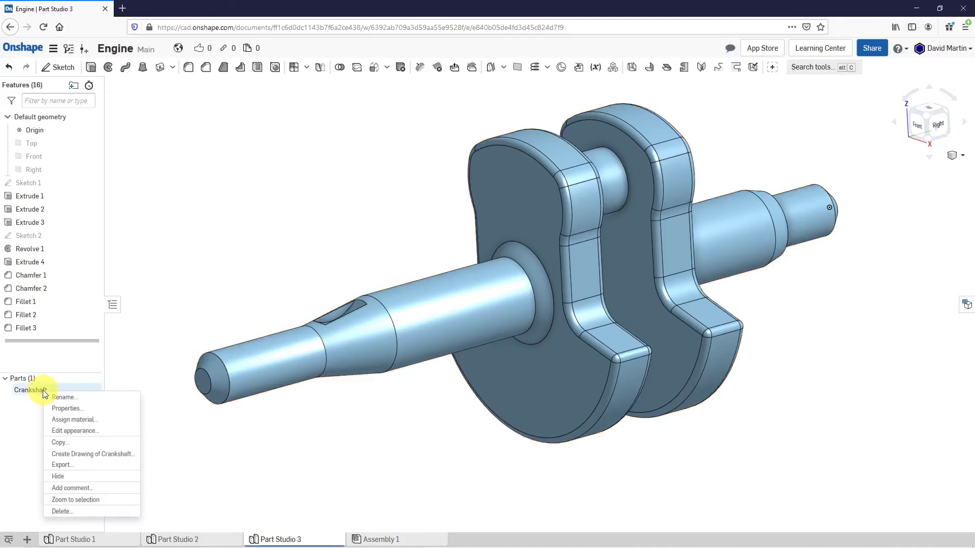
{"action": "left_click", "coordinate": [102, 430]}
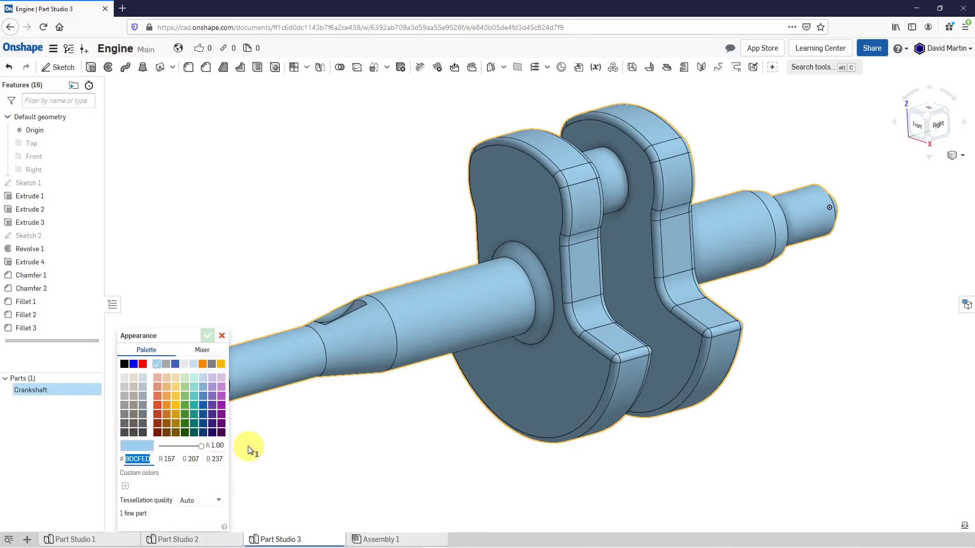
{"action": "left_click", "coordinate": [202, 364]}
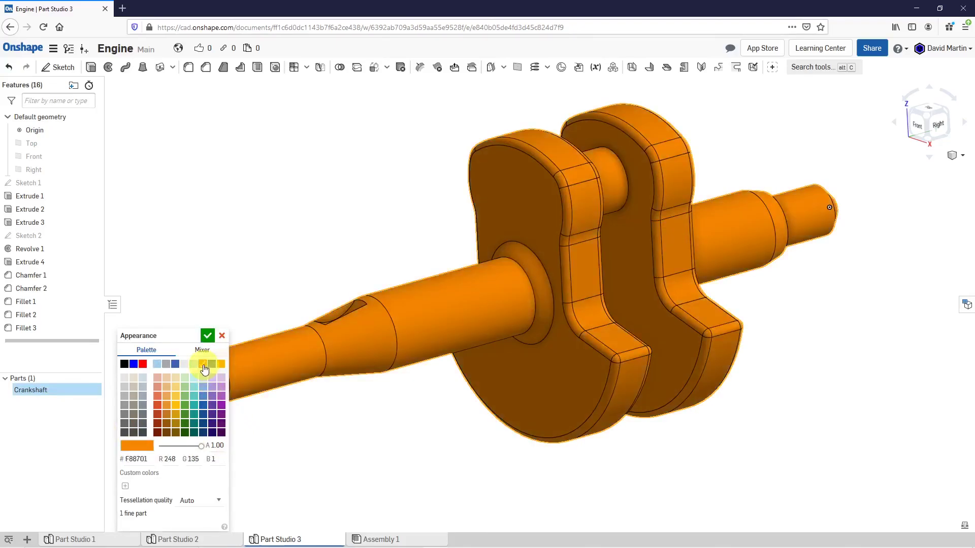
{"action": "left_click", "coordinate": [187, 407]}
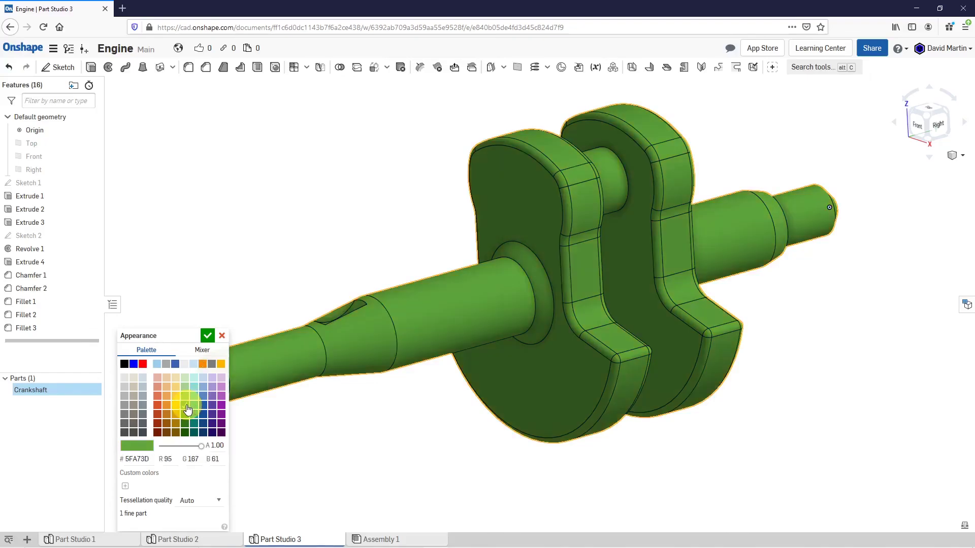
{"action": "left_click", "coordinate": [207, 336]}
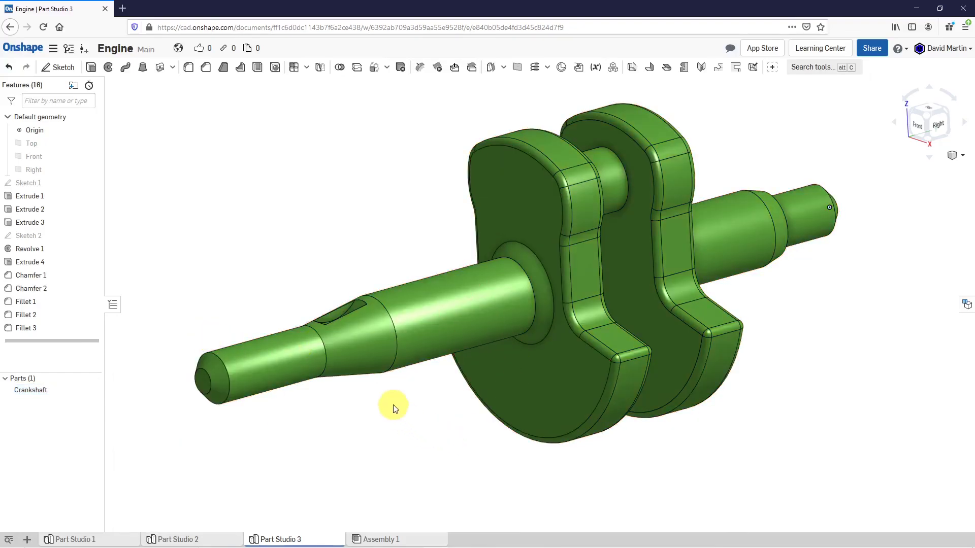
{"action": "scroll", "coordinate": [392, 405], "scroll_direction": "down", "scroll_amount": 3}
{"action": "scroll", "coordinate": [392, 405], "scroll_direction": "up", "scroll_amount": 3}
{"action": "mouse_move", "coordinate": [414, 393]}
{"action": "right_mouse_down"}
{"action": "mouse_move", "coordinate": [370, 374]}
{"action": "mouse_move", "coordinate": [407, 394]}
{"action": "right_mouse_up"}
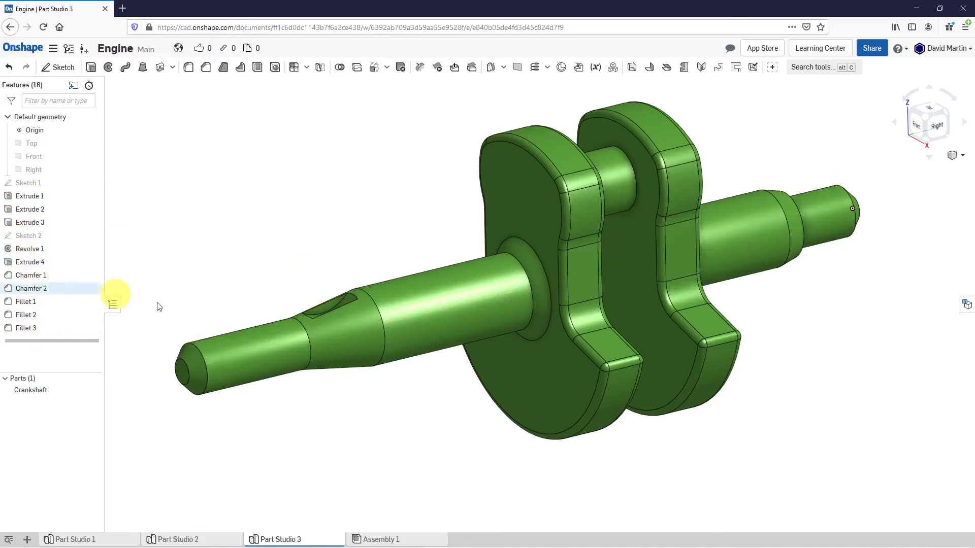
{"action": "scroll", "coordinate": [335, 441], "scroll_direction": "down", "scroll_amount": 2}
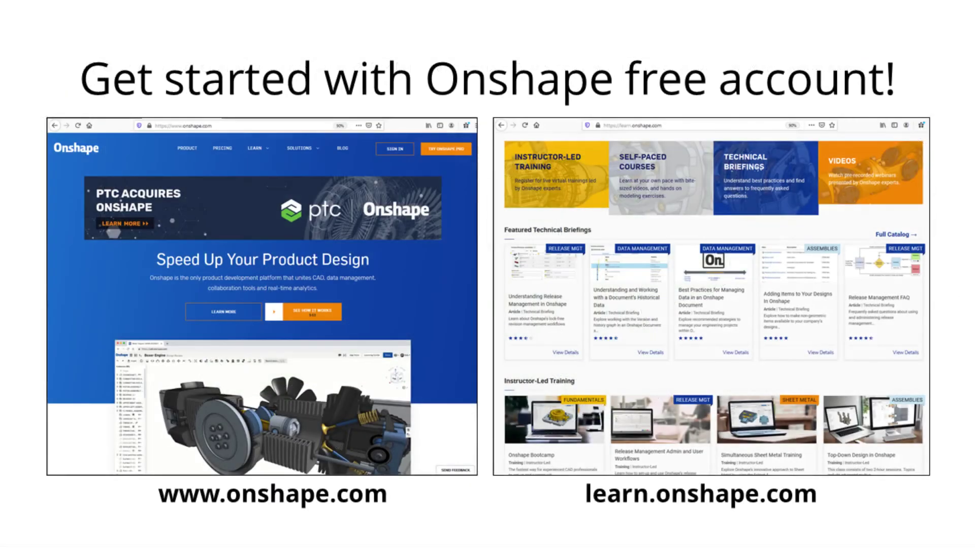